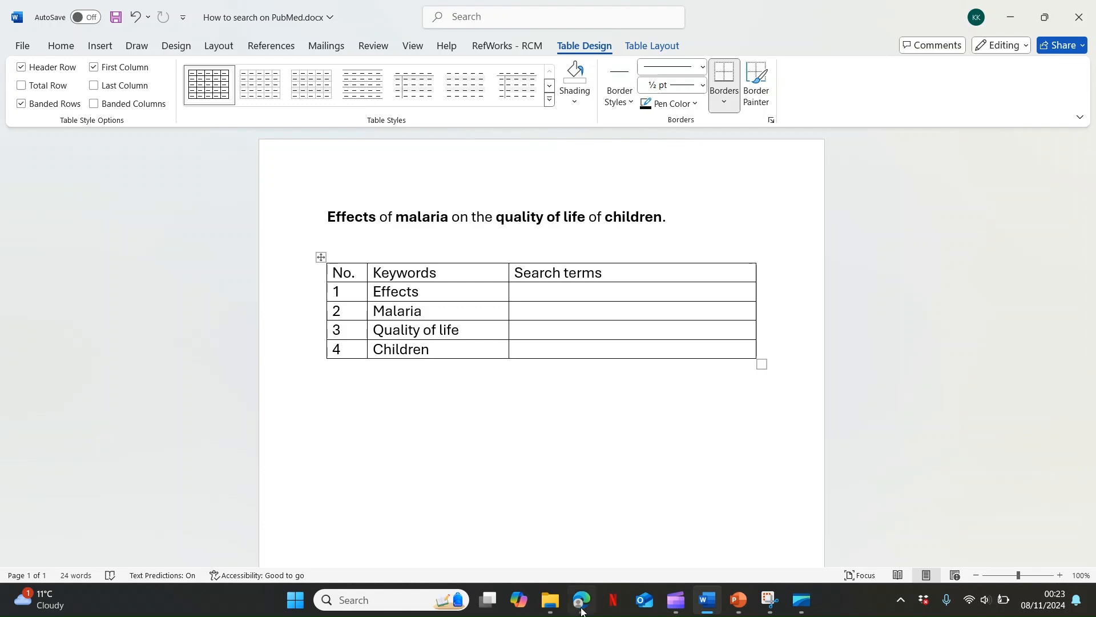
- Switch to Edge, search the web for "mesh dictionary" and open the NCBI MeSH home page
{"action": "key", "text": "alt+Tab"}
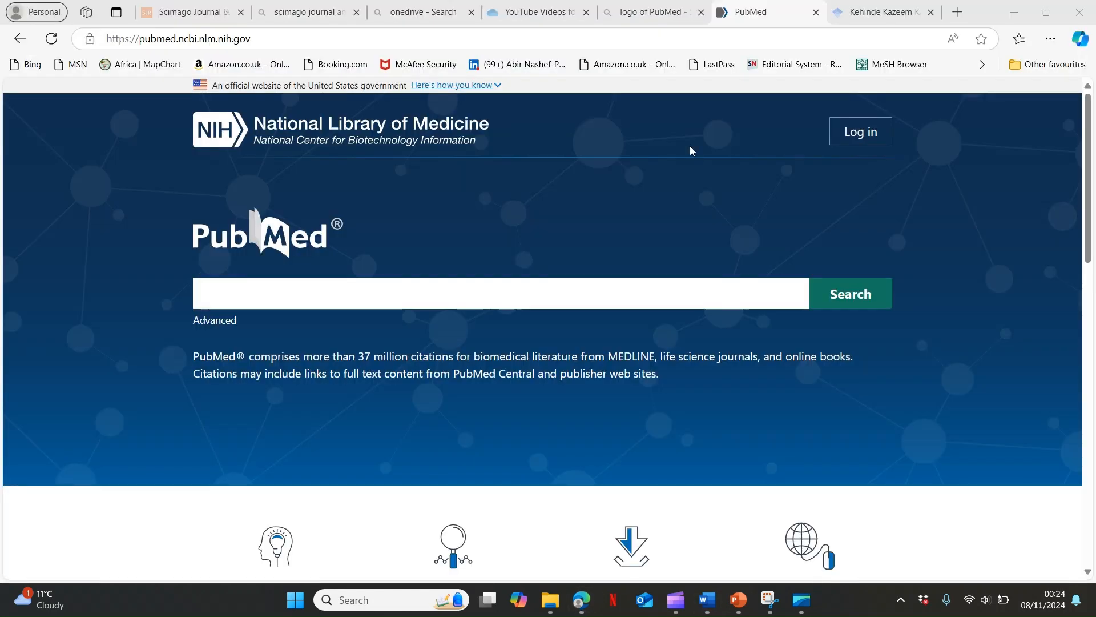
{"action": "left_click", "coordinate": [863, 19]}
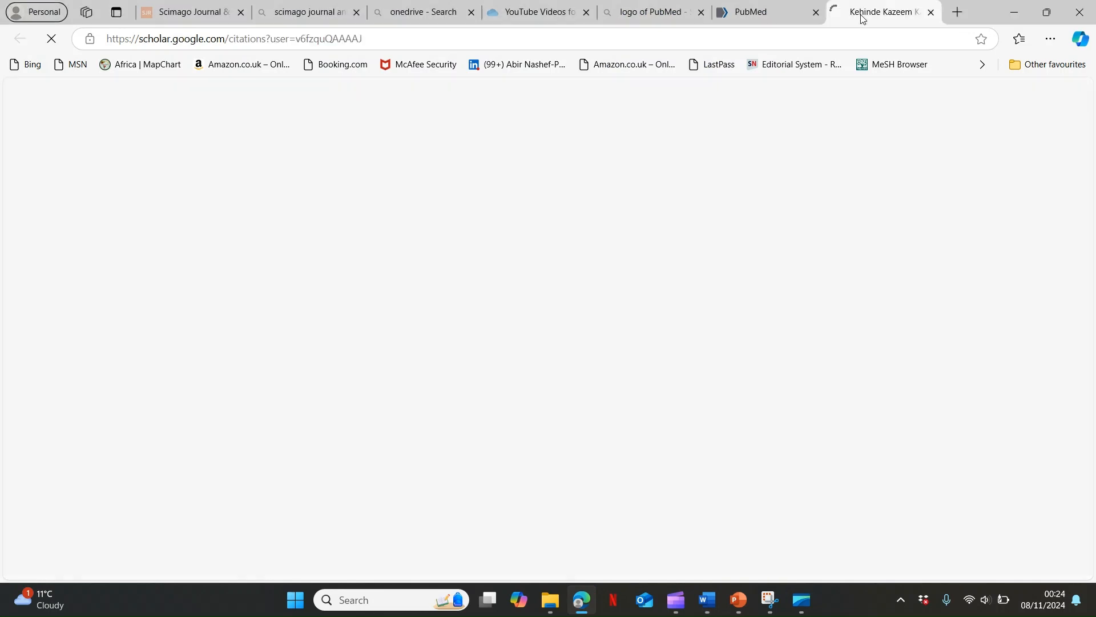
{"action": "left_click", "coordinate": [819, 42]}
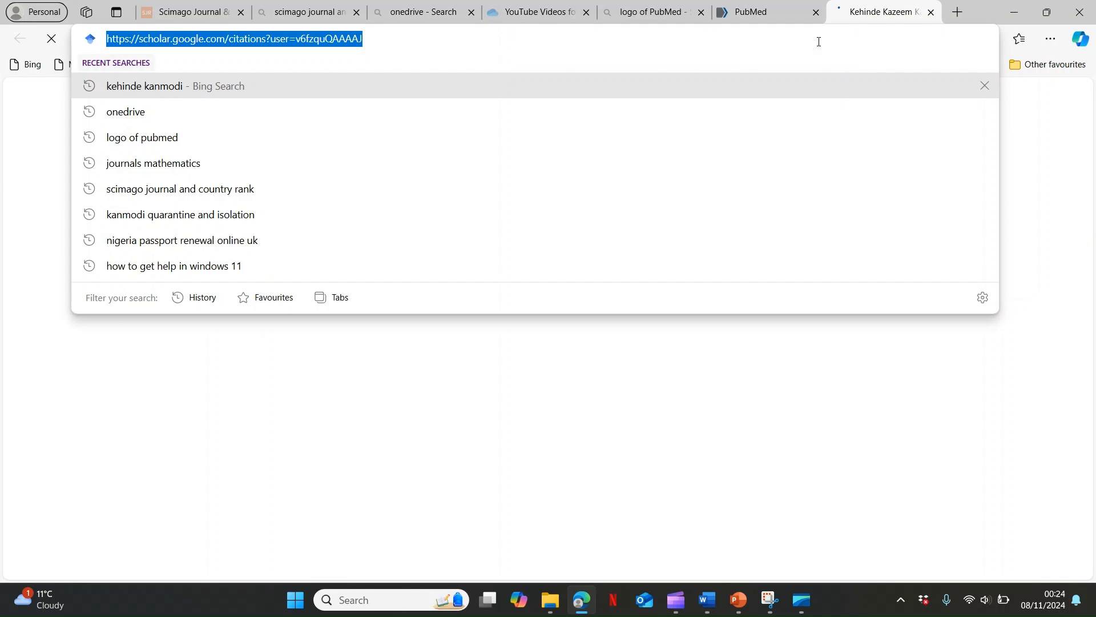
{"action": "type", "text": "mesh dictionary"}
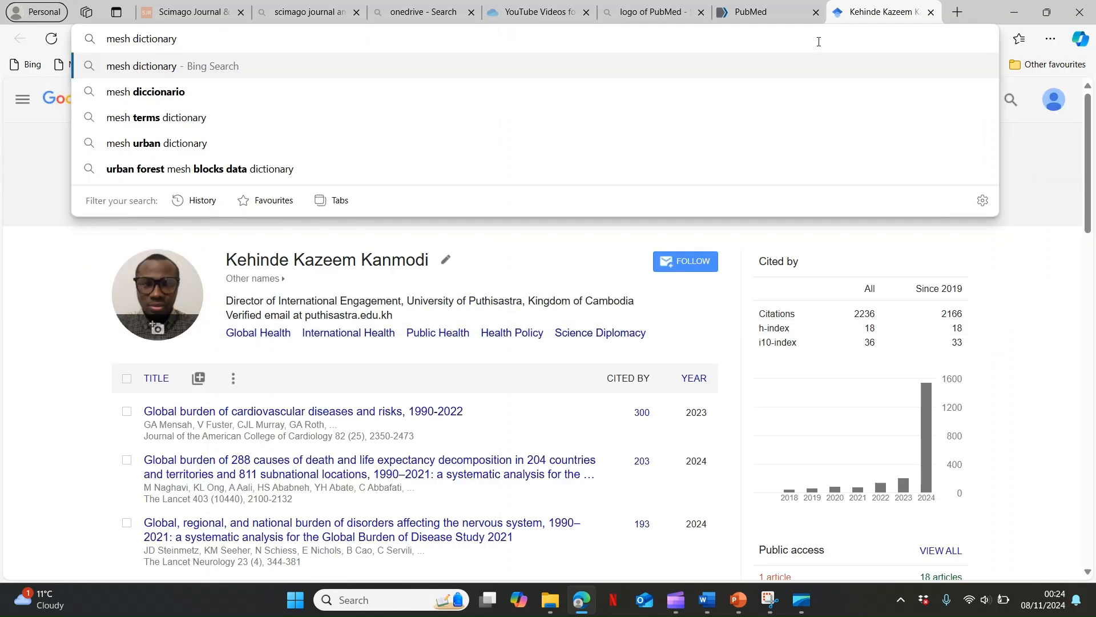
{"action": "key", "text": "Return"}
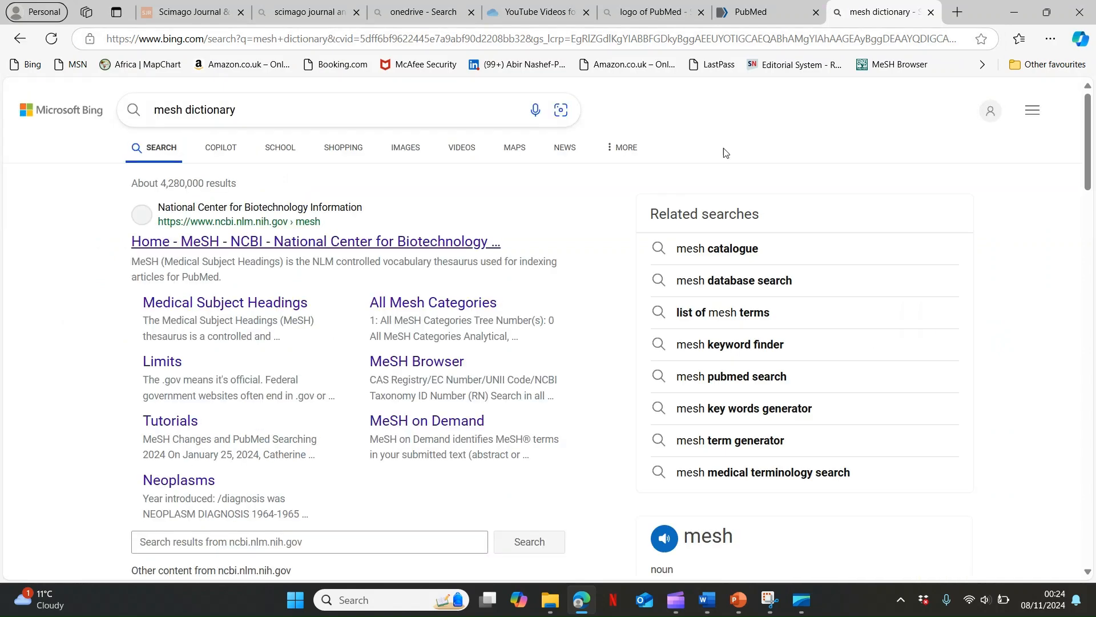
{"action": "left_click", "coordinate": [419, 241]}
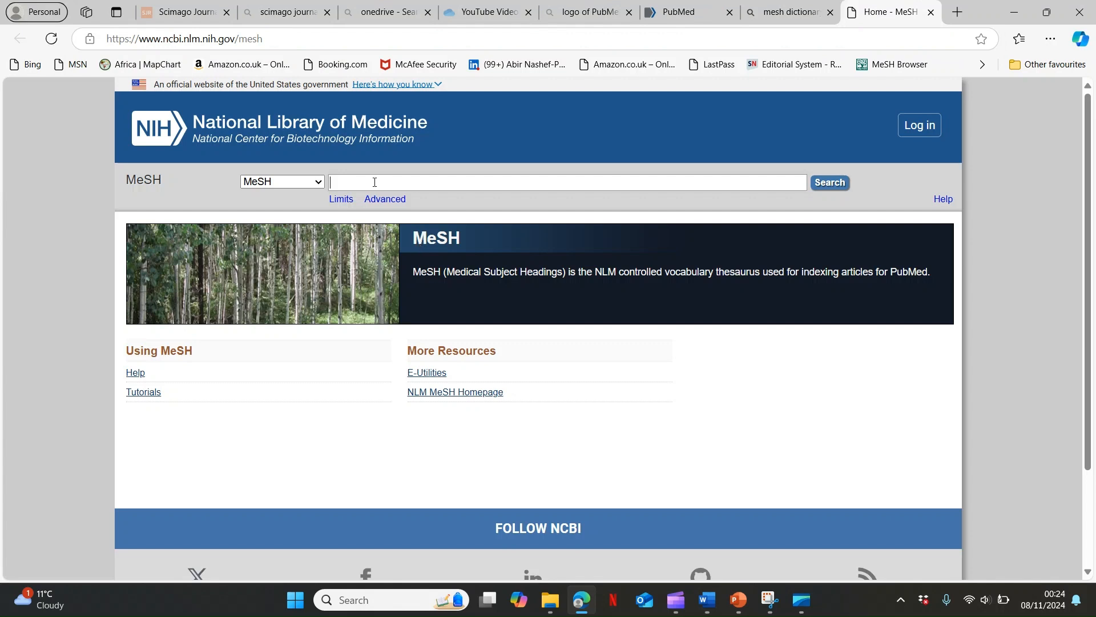
- Search the MeSH database for "effect" and look through the matching headings
{"action": "type", "text": "effect"}
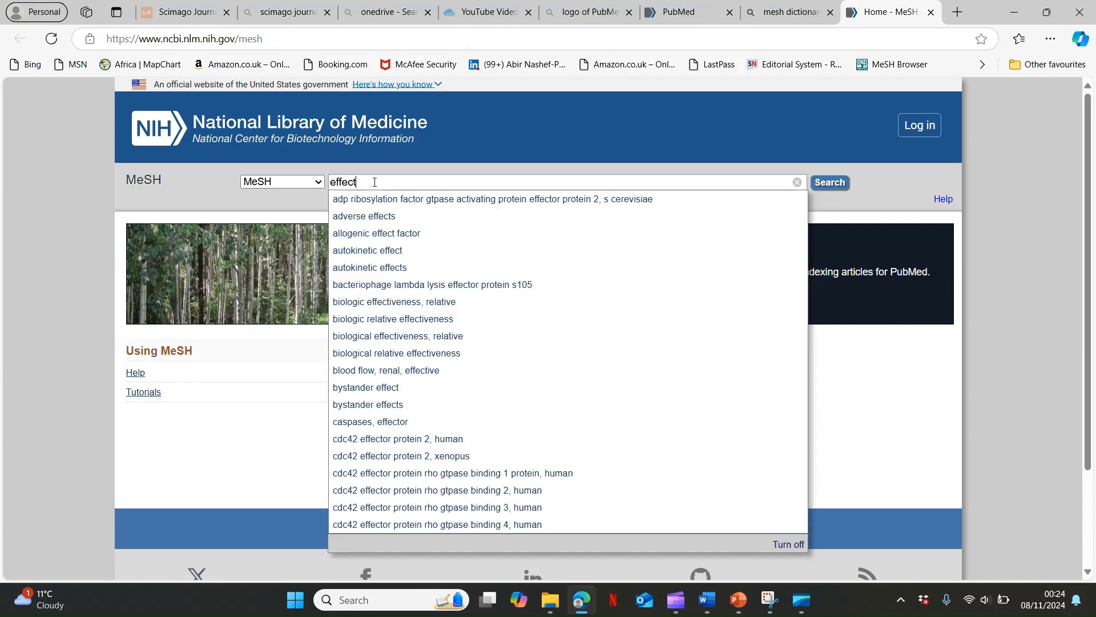
{"action": "left_click", "coordinate": [833, 180]}
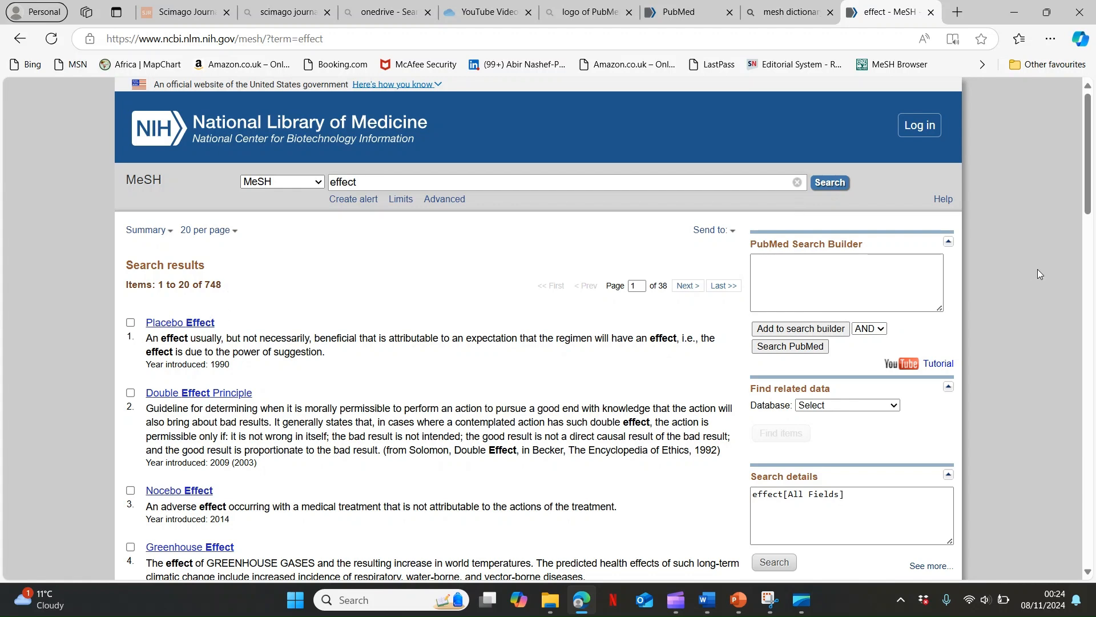
{"action": "left_click_drag", "start_coordinate": [1091, 196], "coordinate": [1085, 109]}
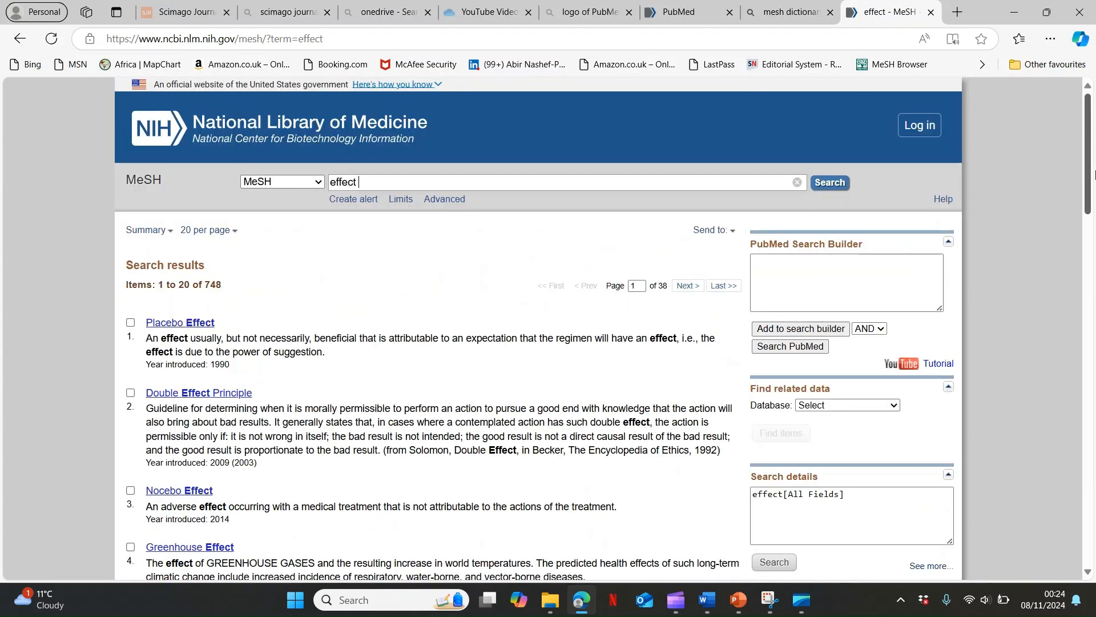
- Switch to the Word document, open the Thesaurus and enter "Effect" as the first search term for the Effects keyword
{"action": "double_click", "coordinate": [958, 17]}
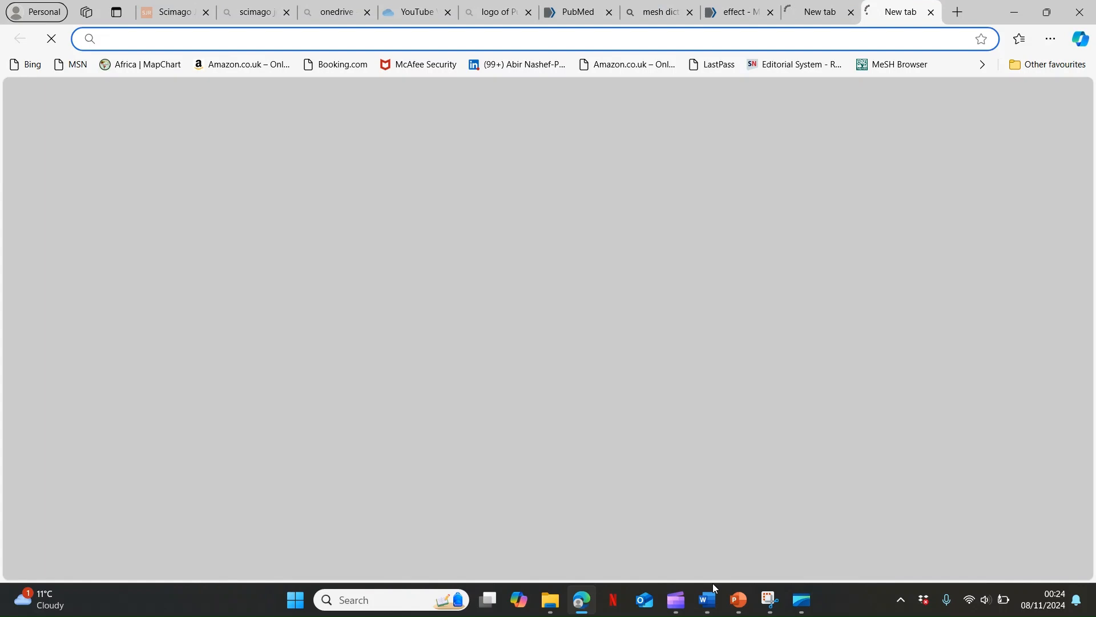
{"action": "left_click", "coordinate": [709, 610]}
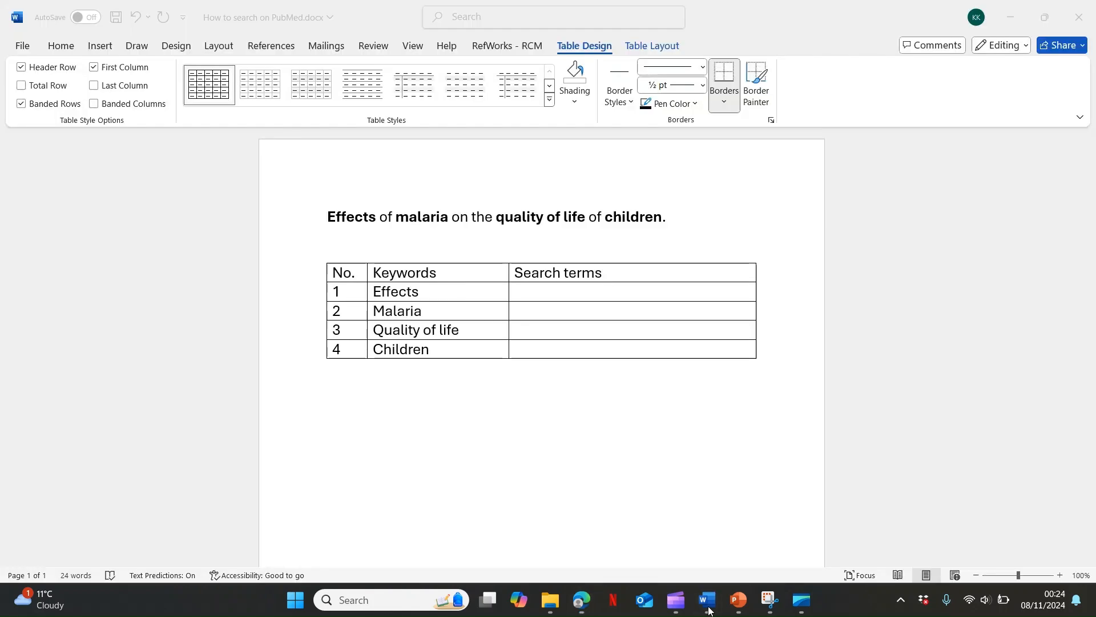
{"action": "left_click", "coordinate": [375, 47]}
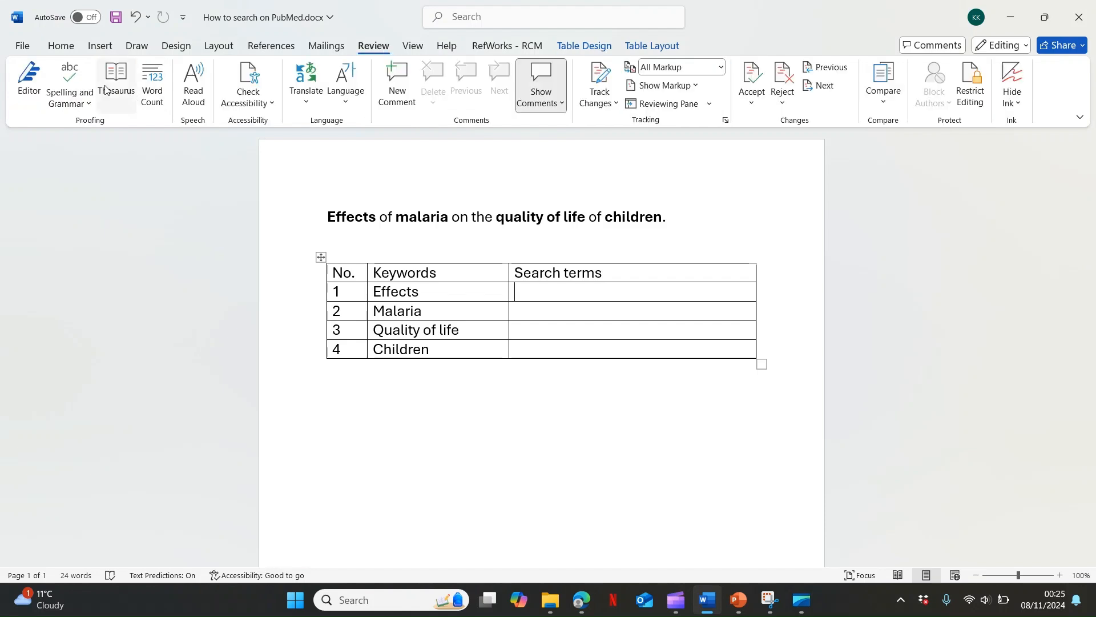
{"action": "left_click", "coordinate": [105, 88]}
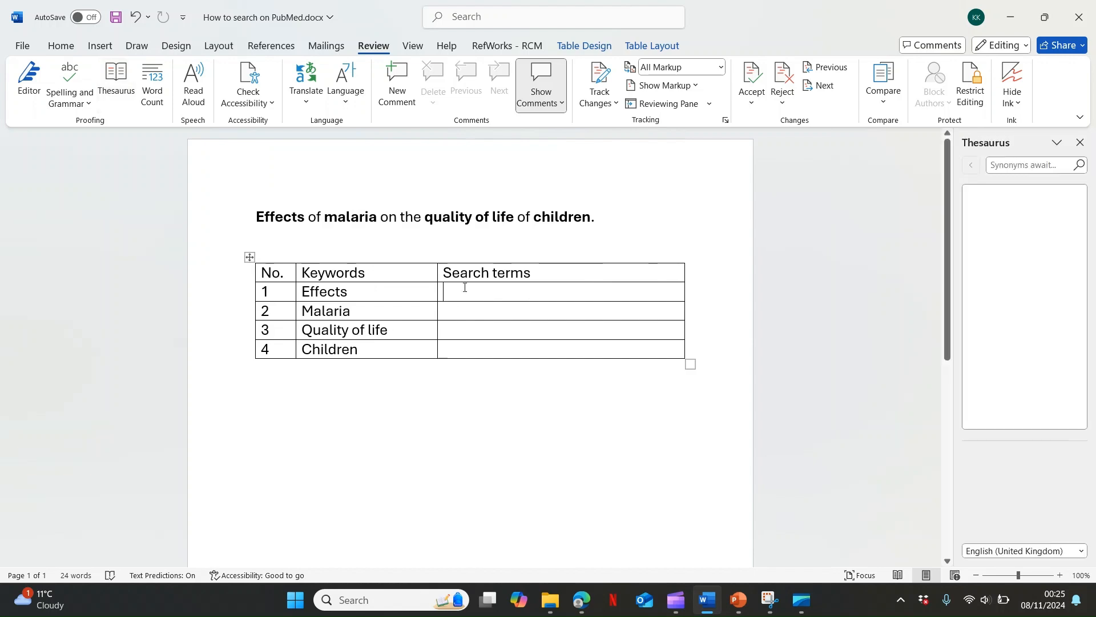
{"action": "type", "text": "Effect"}
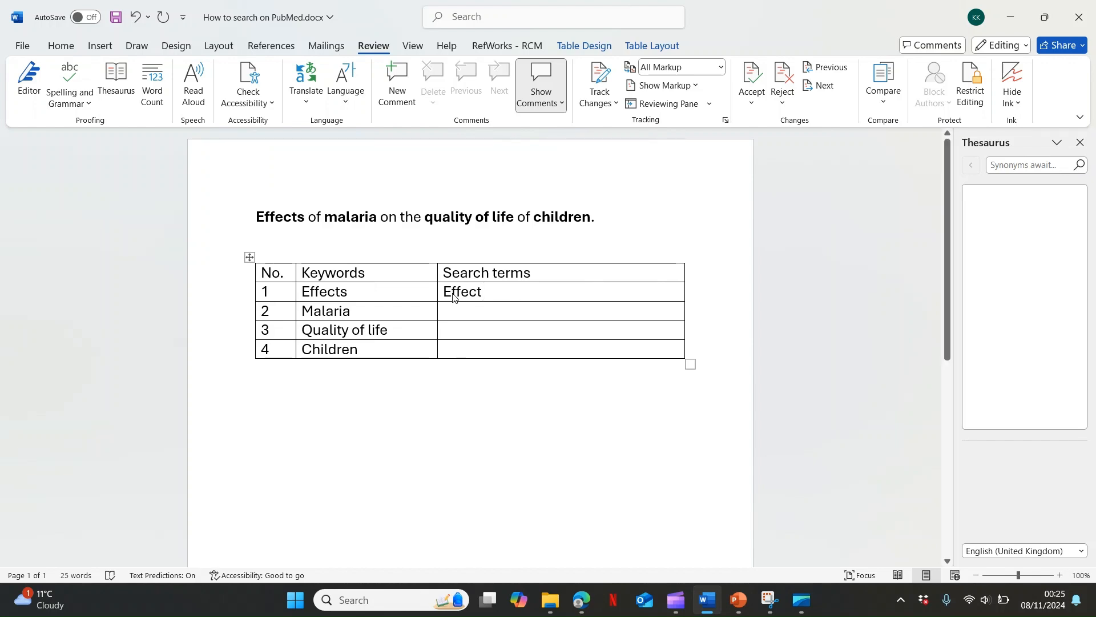
- Look up "effect" in the Thesaurus and review its synonyms
{"action": "left_click", "coordinate": [1013, 166]}
{"action": "type", "text": "effect"}
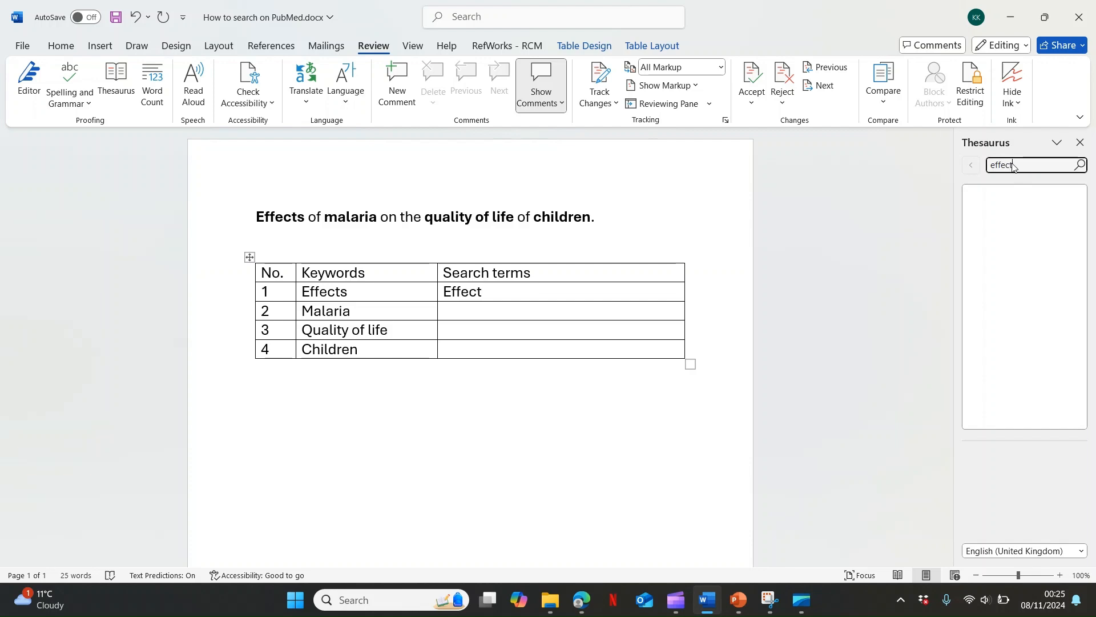
{"action": "key", "text": "Return"}
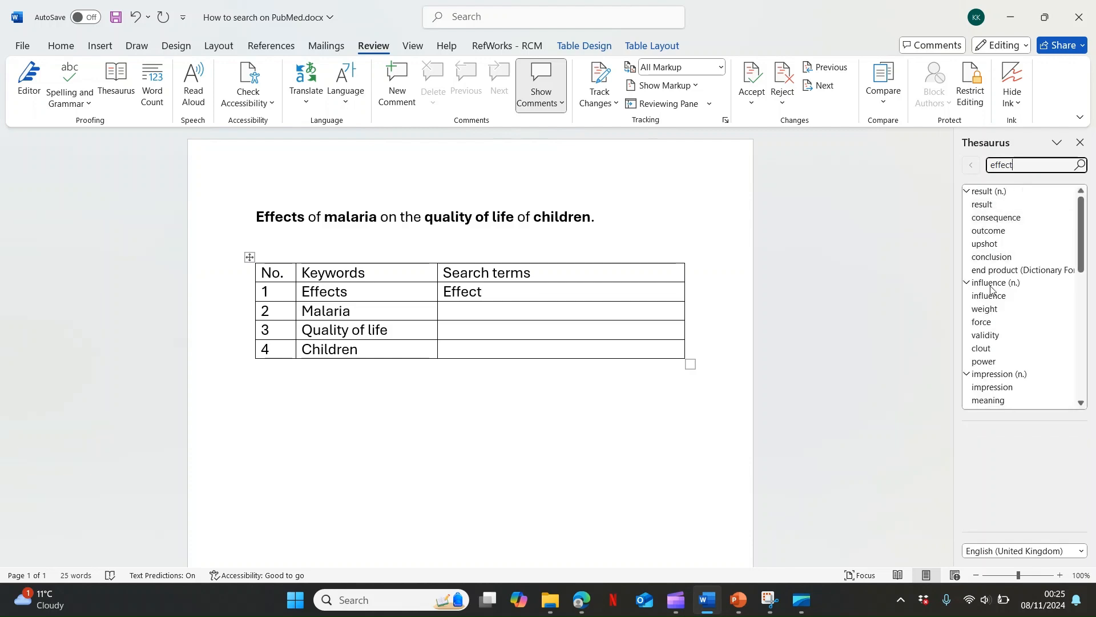
{"action": "mouse_move", "coordinate": [1082, 255]}
{"action": "left_mouse_down"}
{"action": "mouse_move", "coordinate": [1083, 448]}
{"action": "mouse_move", "coordinate": [1078, 238]}
{"action": "left_mouse_up"}
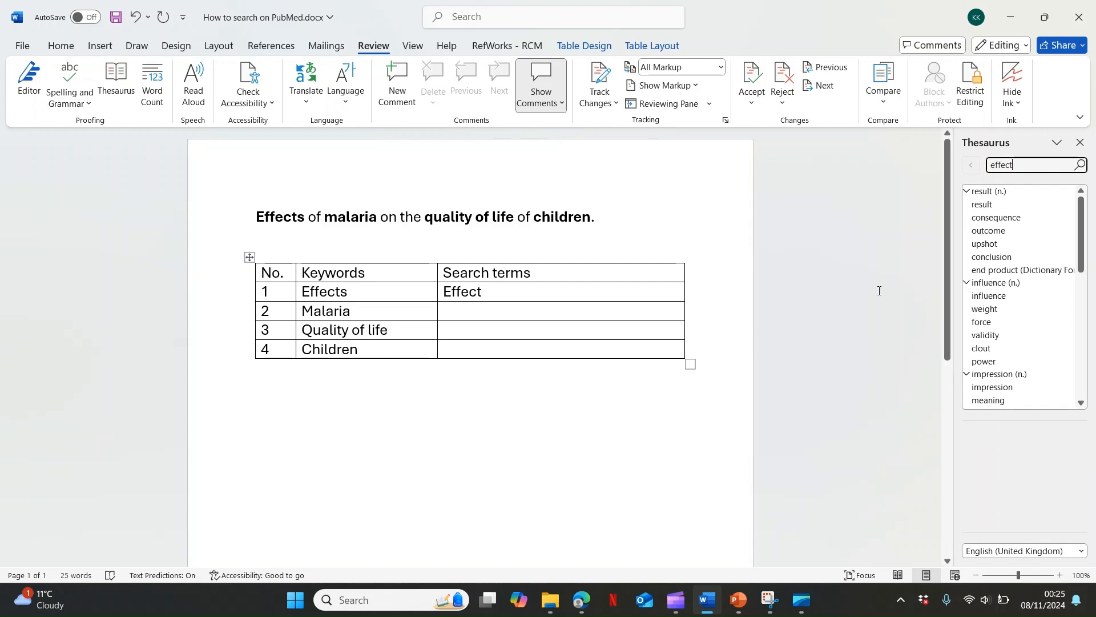
- Add "Role" and "Outcome" on separate lines below "Effect" in the search terms cell of the Effects row
{"action": "left_click", "coordinate": [527, 292]}
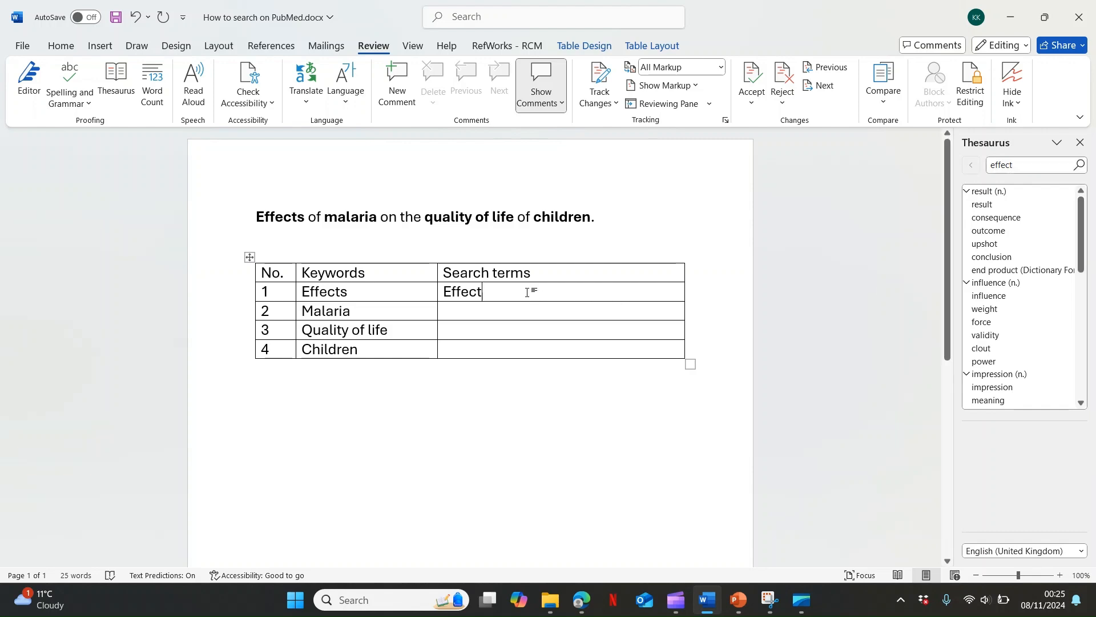
{"action": "key", "text": "Return"}
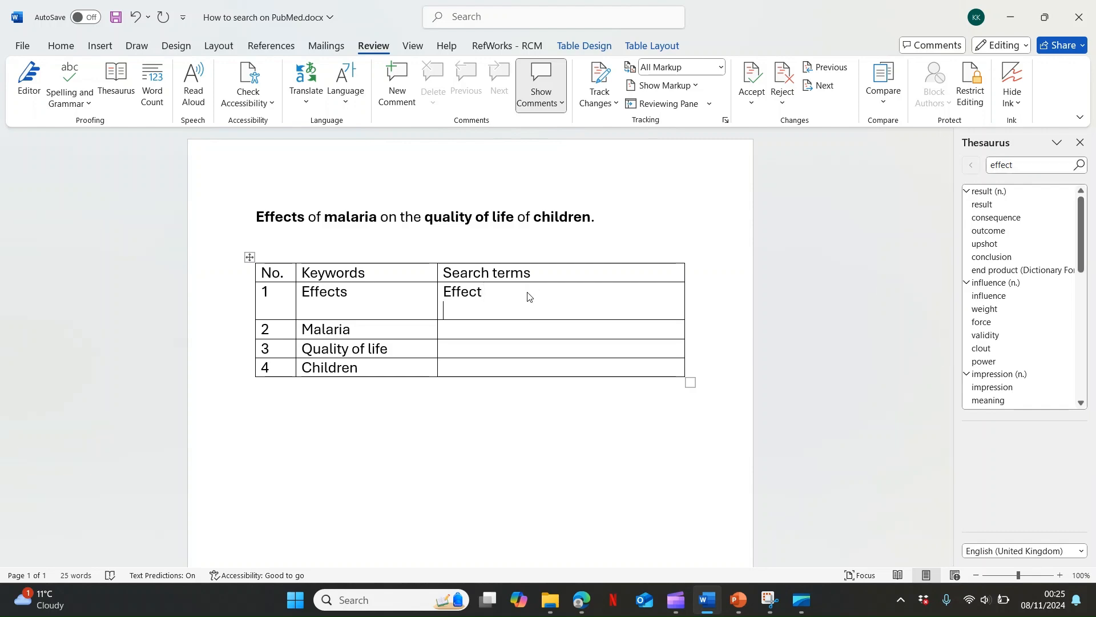
{"action": "type", "text": "Role"}
{"action": "key", "text": "Return"}
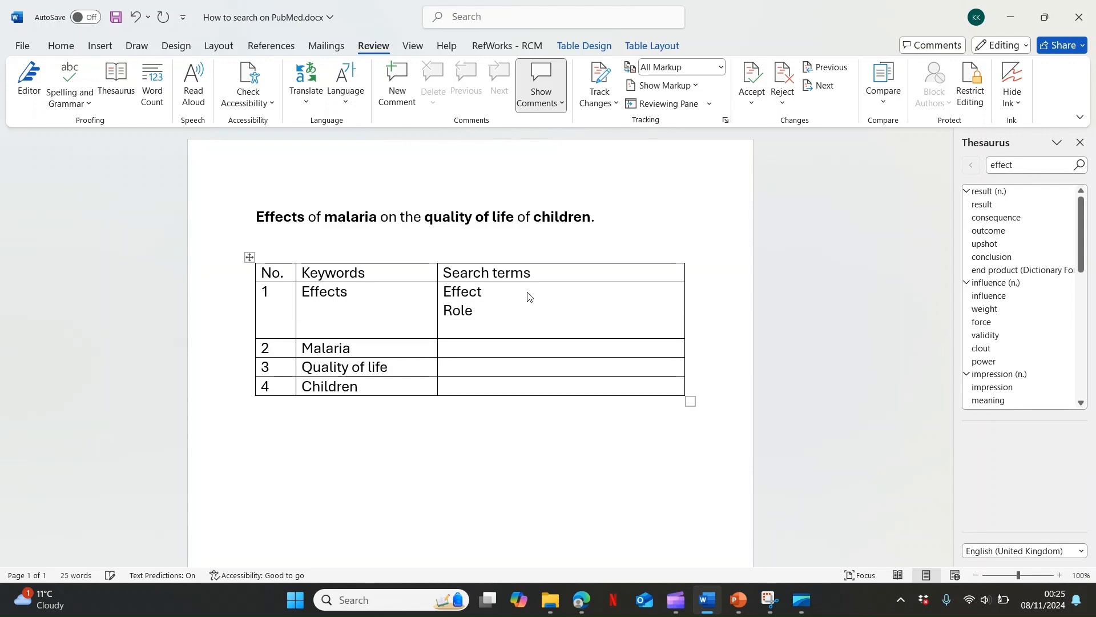
{"action": "type", "text": "Outcome"}
{"action": "key", "text": "Return"}
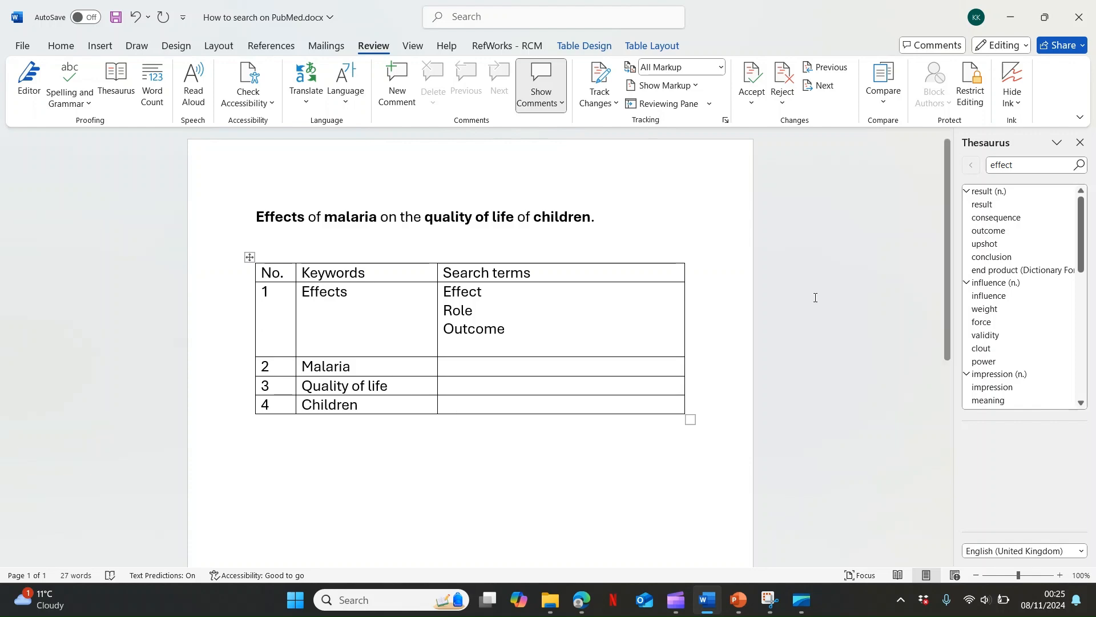
- Browse the remaining synonyms of "effect" and add "Cause", "Make" and "Impl" on separate lines below "Outcome"
{"action": "left_click_drag", "start_coordinate": [1087, 256], "coordinate": [1082, 335]}
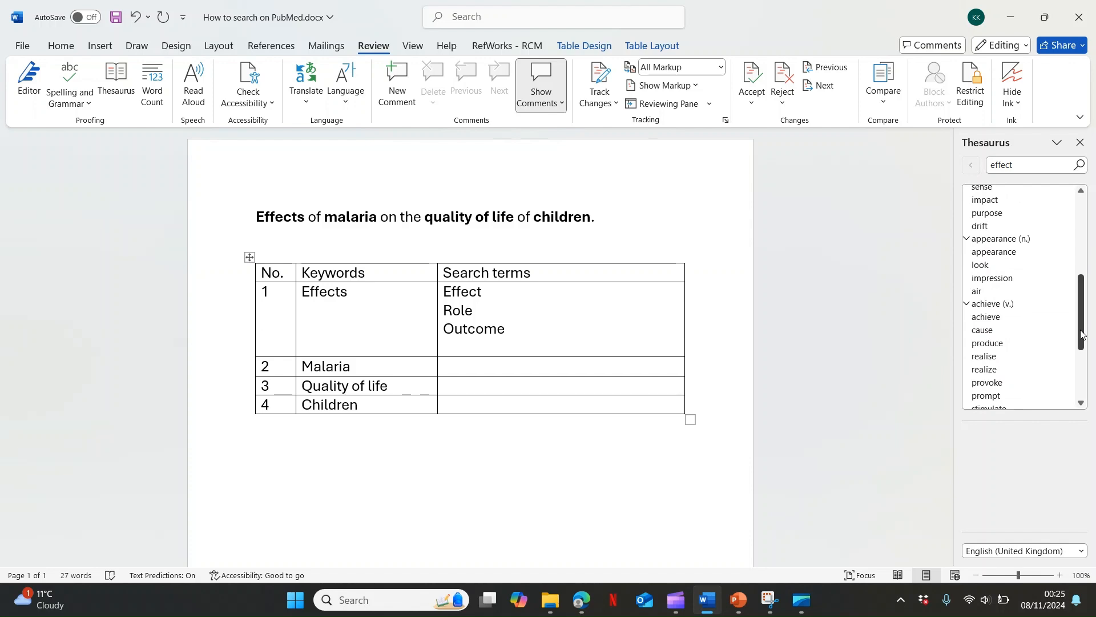
{"action": "type", "text": "e"}
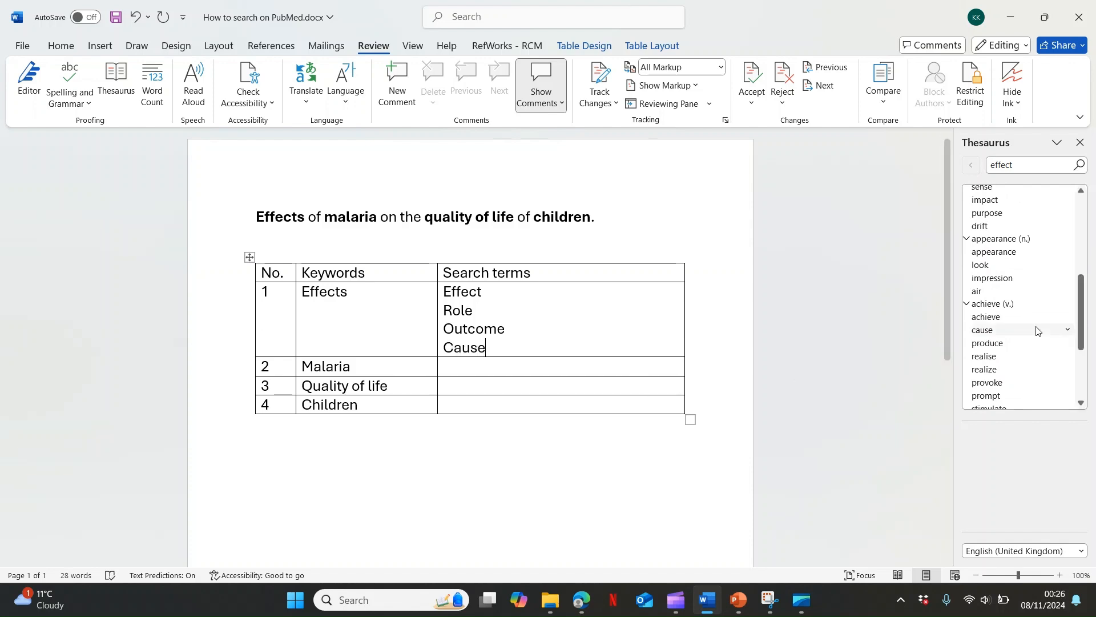
{"action": "left_click_drag", "start_coordinate": [1081, 300], "coordinate": [1085, 349]}
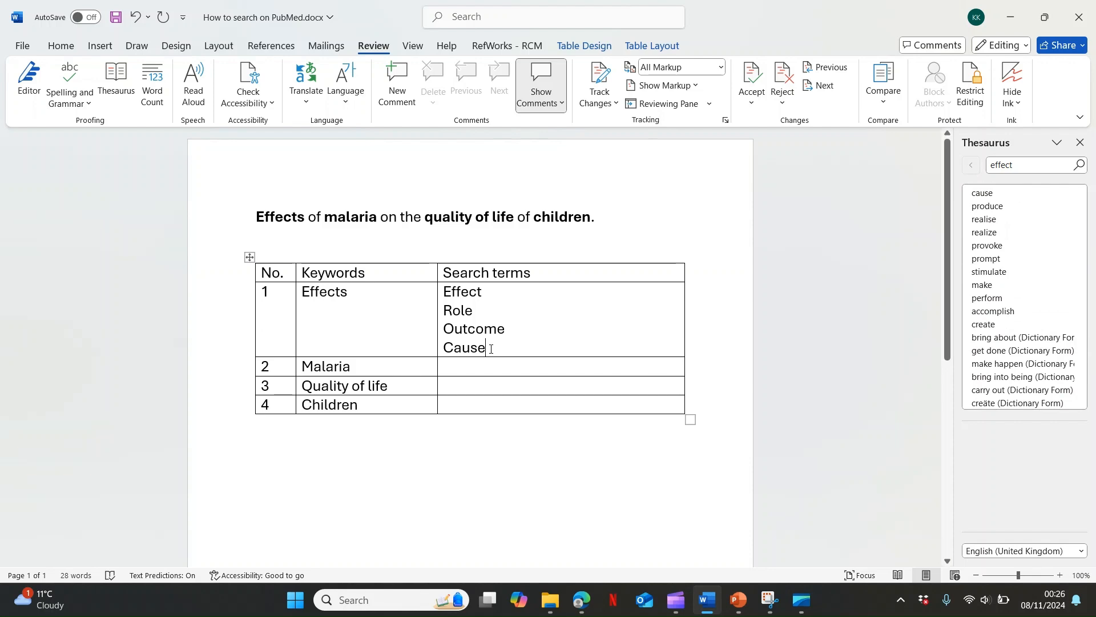
{"action": "key", "text": "Return"}
{"action": "type", "text": "Make"}
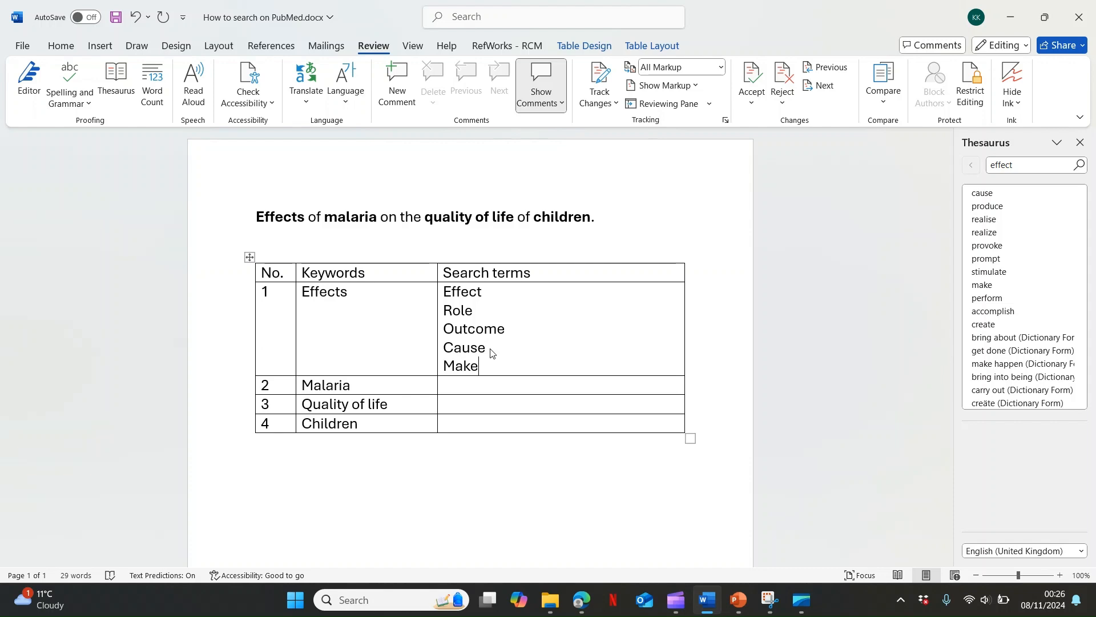
{"action": "key", "text": "Return"}
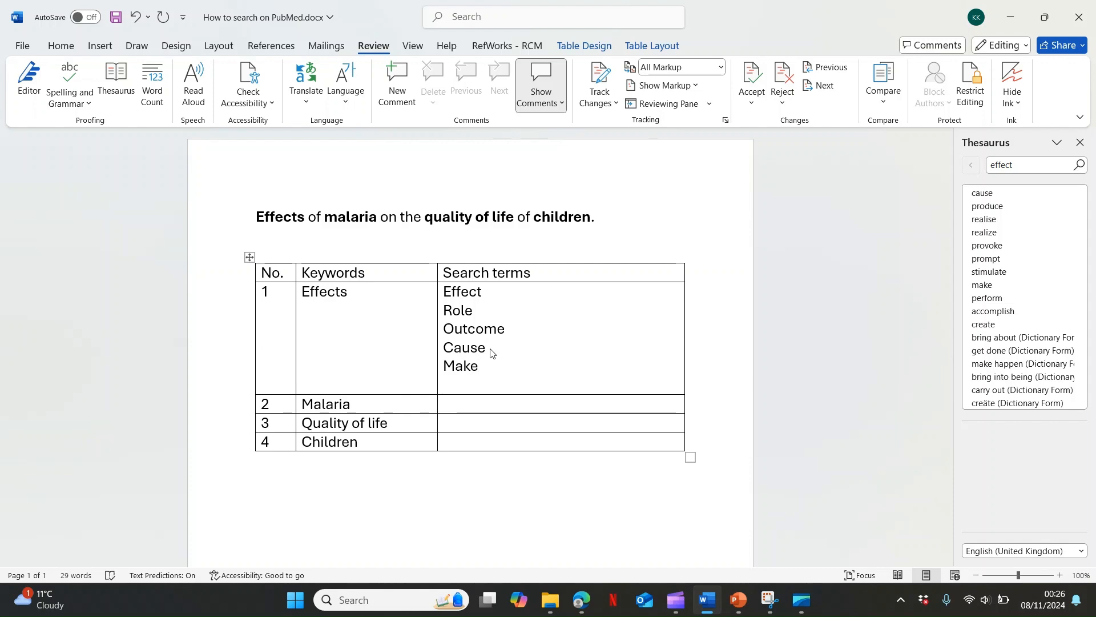
{"action": "type", "text": "Impl"}
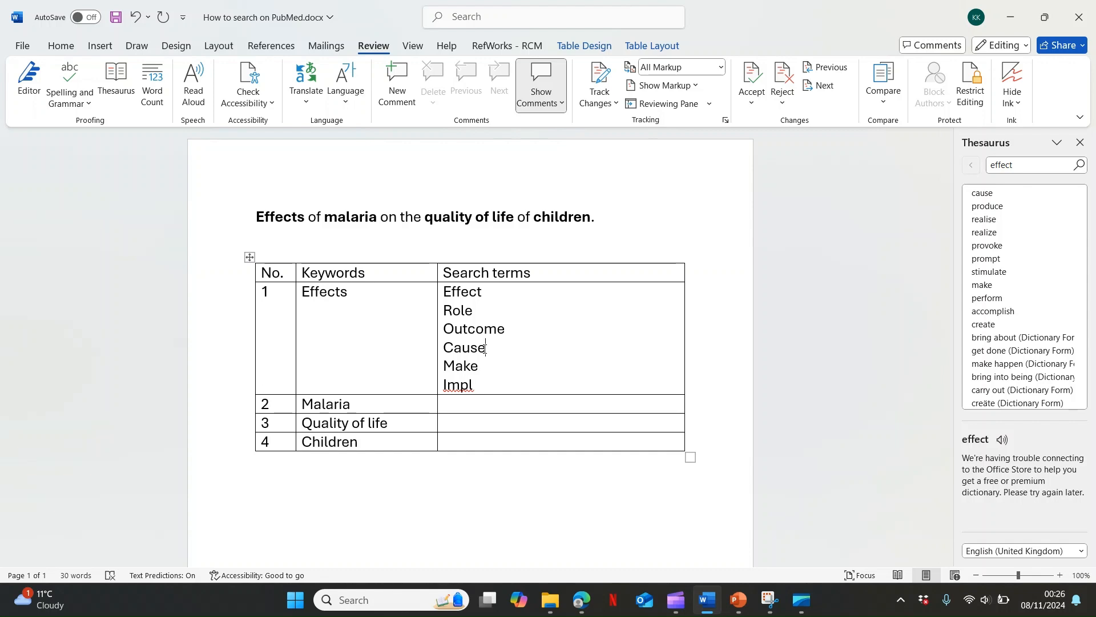
- Truncate "Cause" to "Caus*" and change "Impl" to "Implica*" in the search terms of the Effects row
{"action": "key", "text": "BackSpace"}
{"action": "type", "text": "*"}
{"action": "double_click", "coordinate": [476, 388]}
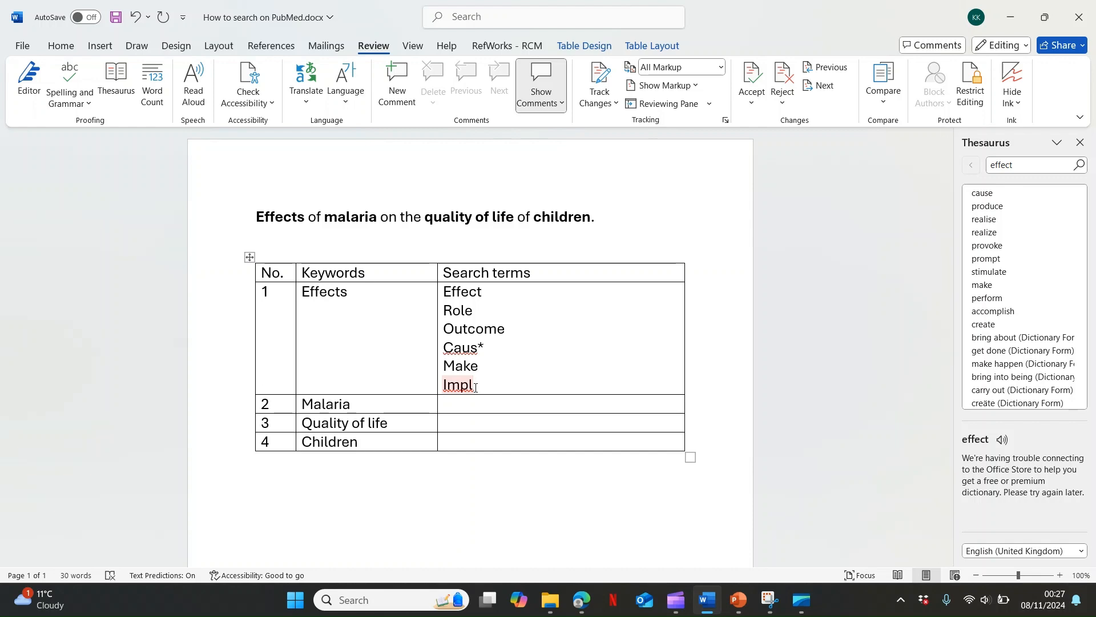
{"action": "type", "text": "Implica"}
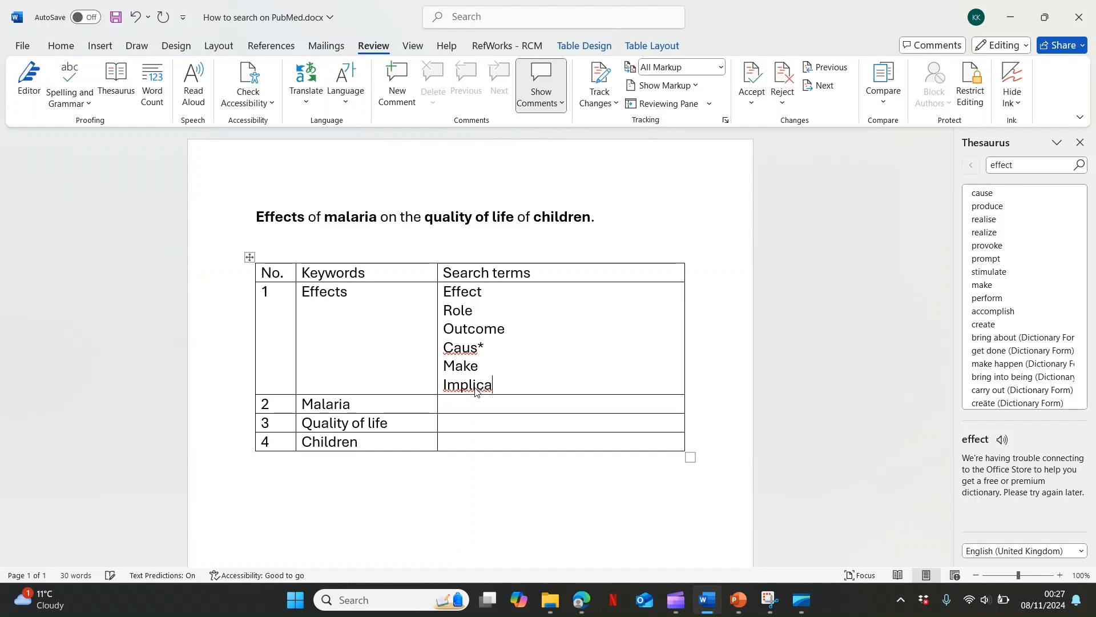
{"action": "type", "text": "*"}
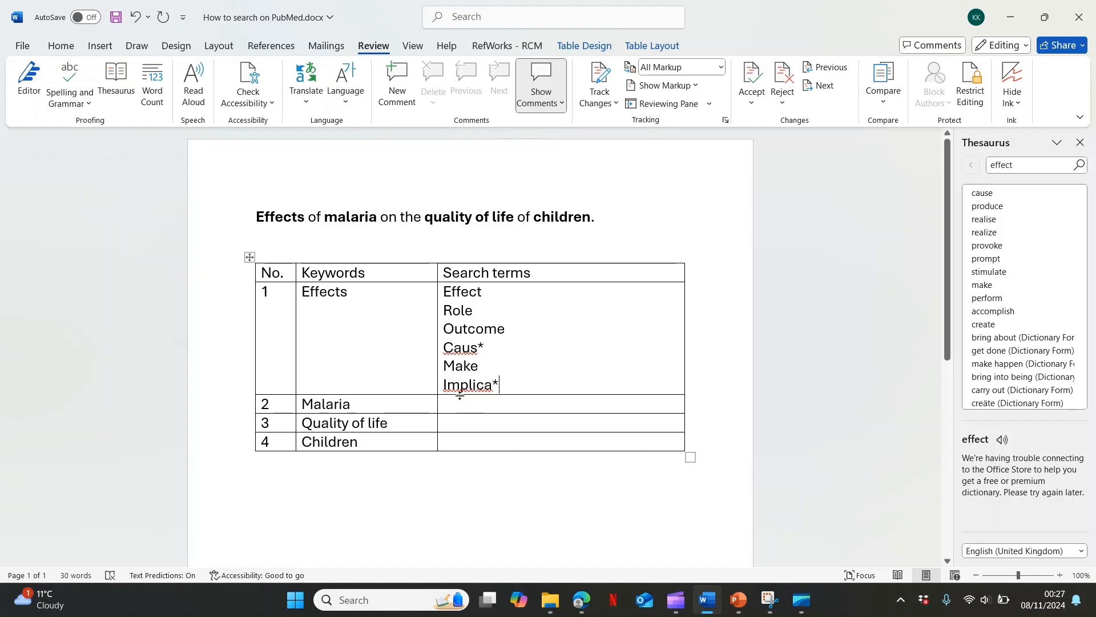
- Try to reopen the MeSH results page in Edge, and return to the Malaria row of the Word table
{"action": "left_click", "coordinate": [500, 408]}
{"action": "left_click", "coordinate": [589, 604]}
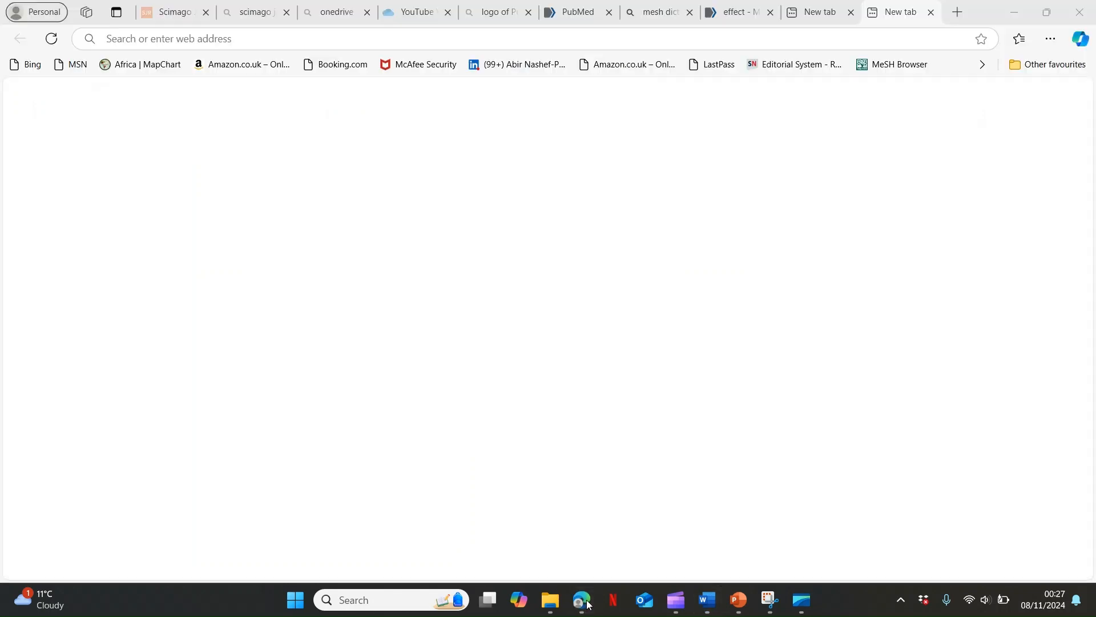
{"action": "left_click", "coordinate": [738, 10]}
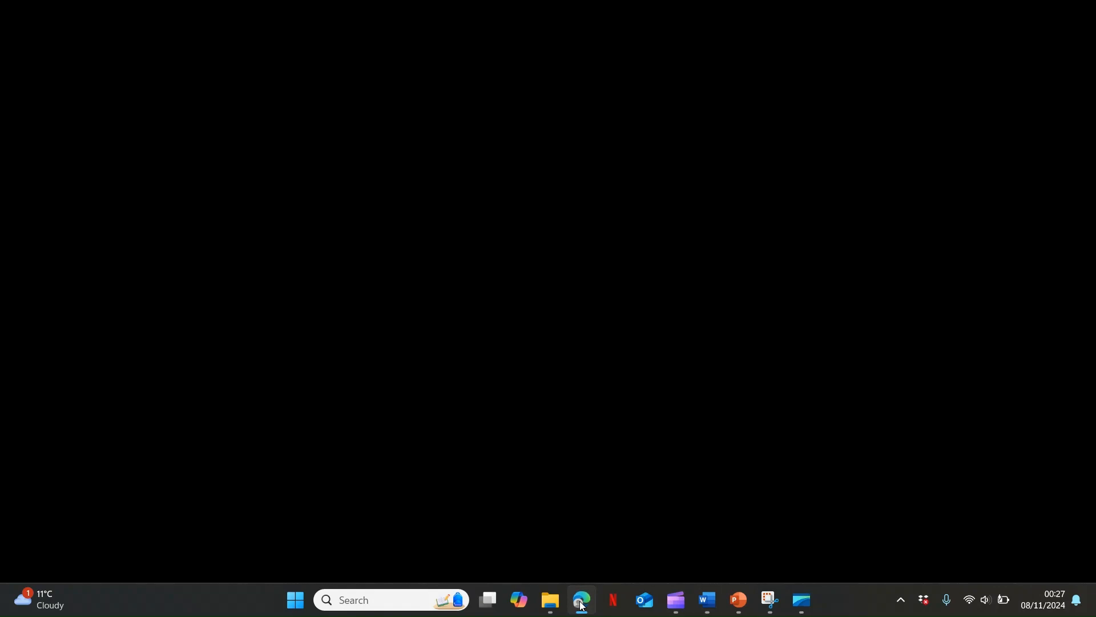
{"action": "left_click", "coordinate": [714, 607]}
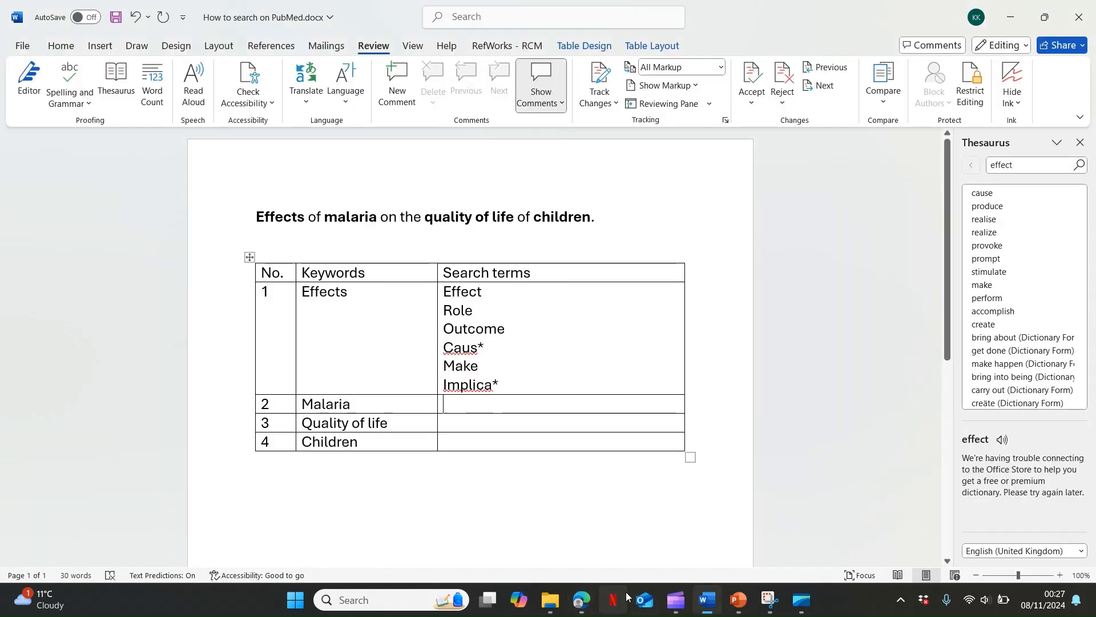
{"action": "left_click", "coordinate": [586, 607]}
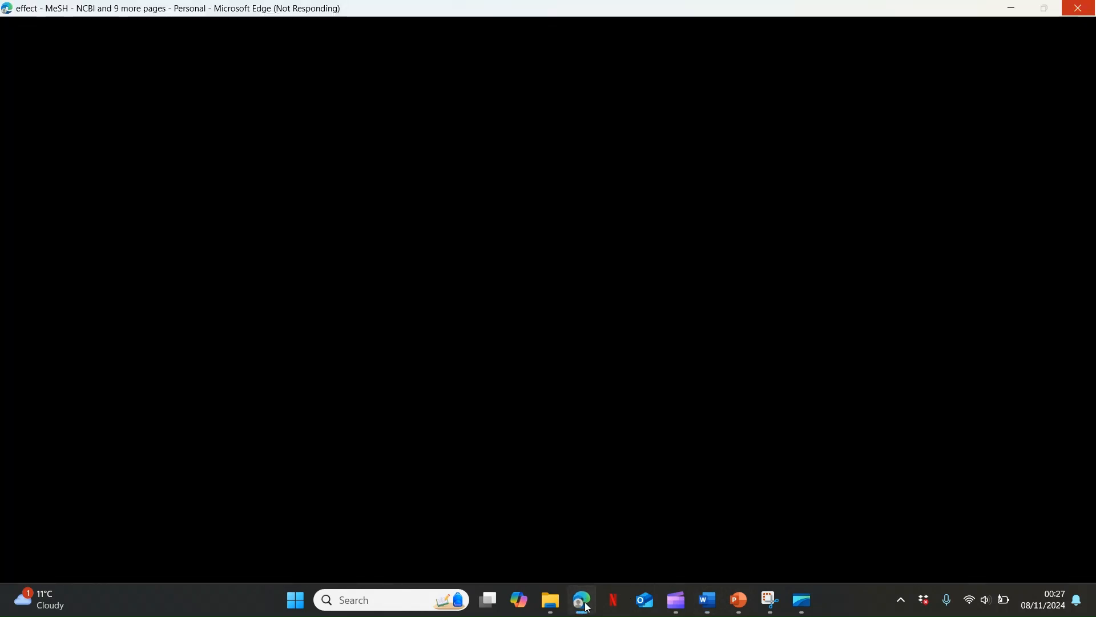
{"action": "left_click", "coordinate": [709, 601]}
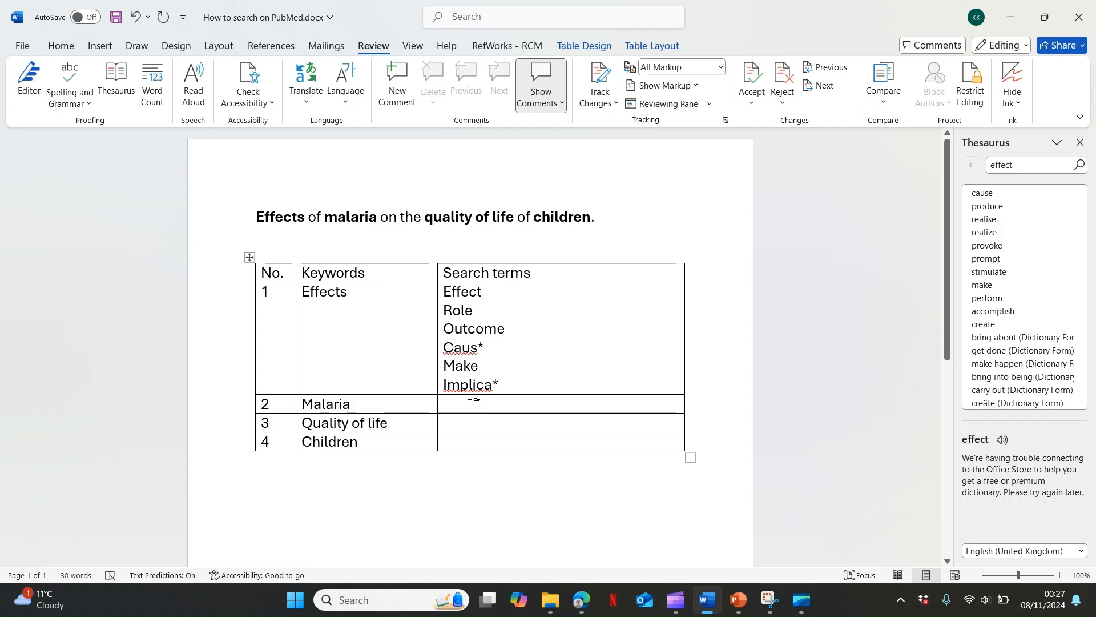
- Enter "Malaria", "Plasmodi*", "Mosquito" and "Anophel*" on separate lines as the search terms of the Malaria row
{"action": "type", "text": "Malaria"}
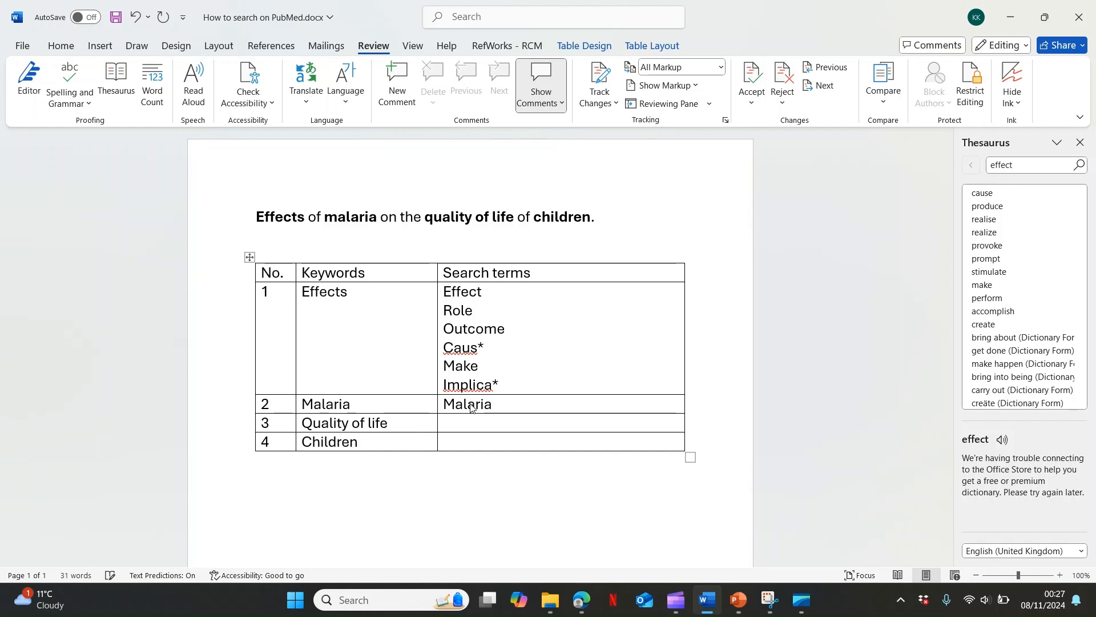
{"action": "key", "text": "Return"}
{"action": "type", "text": "Plasmodi"}
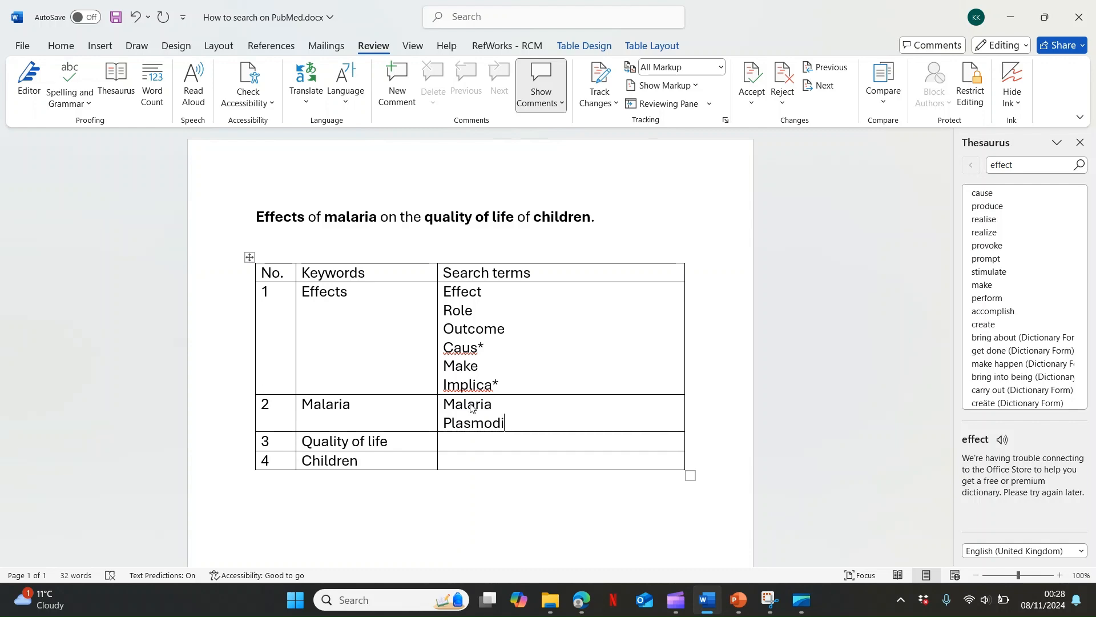
{"action": "type", "text": "*"}
{"action": "key", "text": "Return"}
{"action": "type", "text": "Mosquito"}
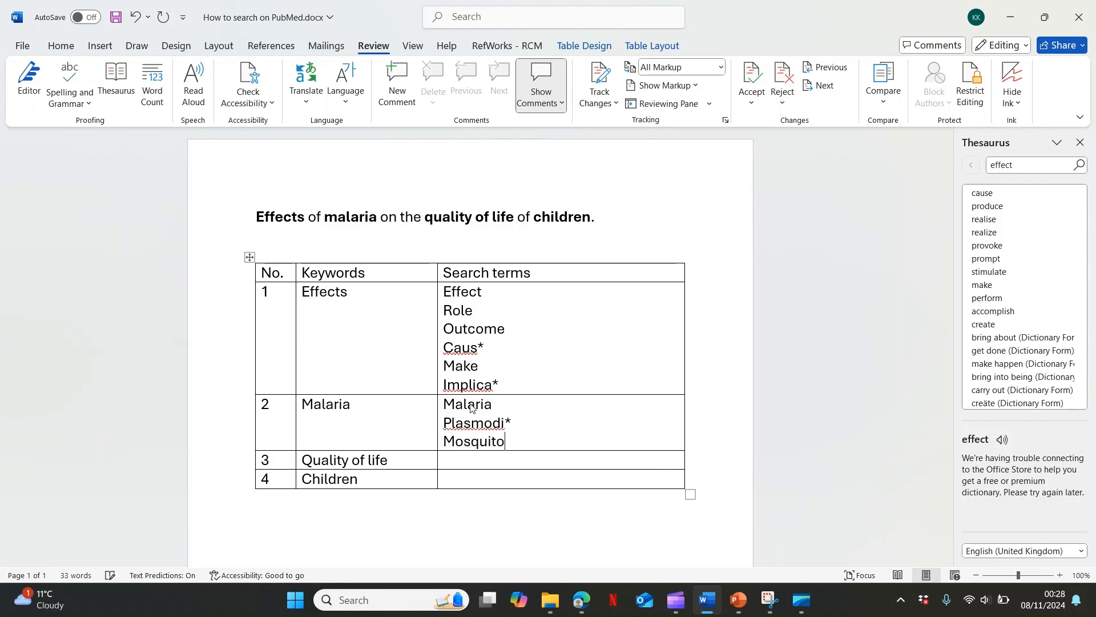
{"action": "key", "text": "Return"}
{"action": "type", "text": "A"}
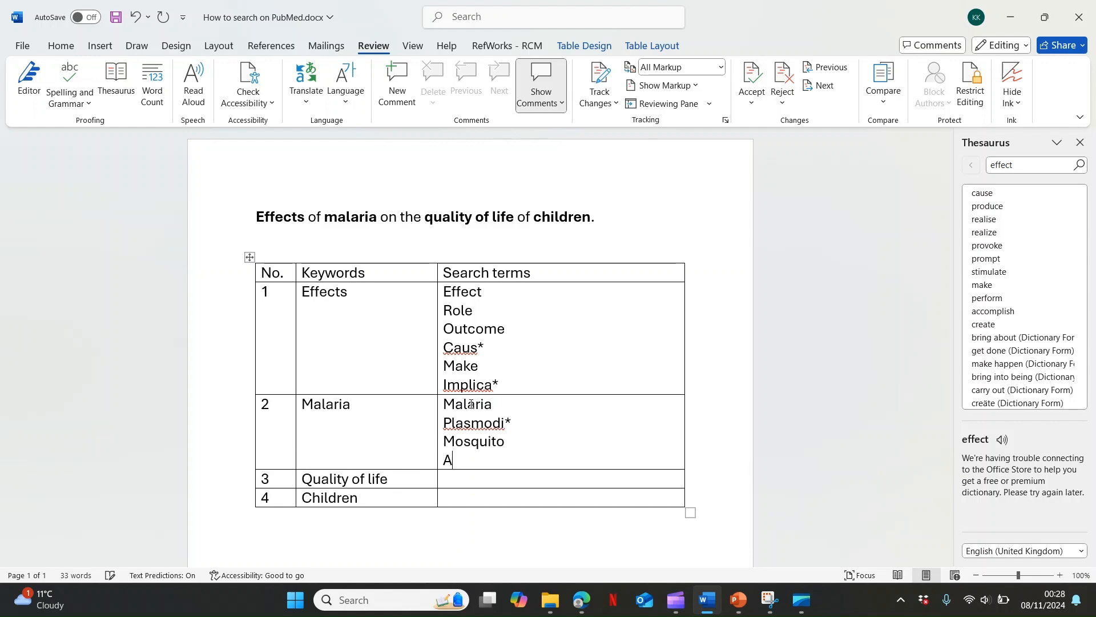
{"action": "type", "text": "nophele"}
{"action": "key", "text": "BackSpace"}
{"action": "type", "text": "*"}
- Enter "Quality of life", "Life quality", "Wellbeing" and "Well being" on separate lines as the search terms of the Quality of life row
{"action": "left_click", "coordinate": [472, 482]}
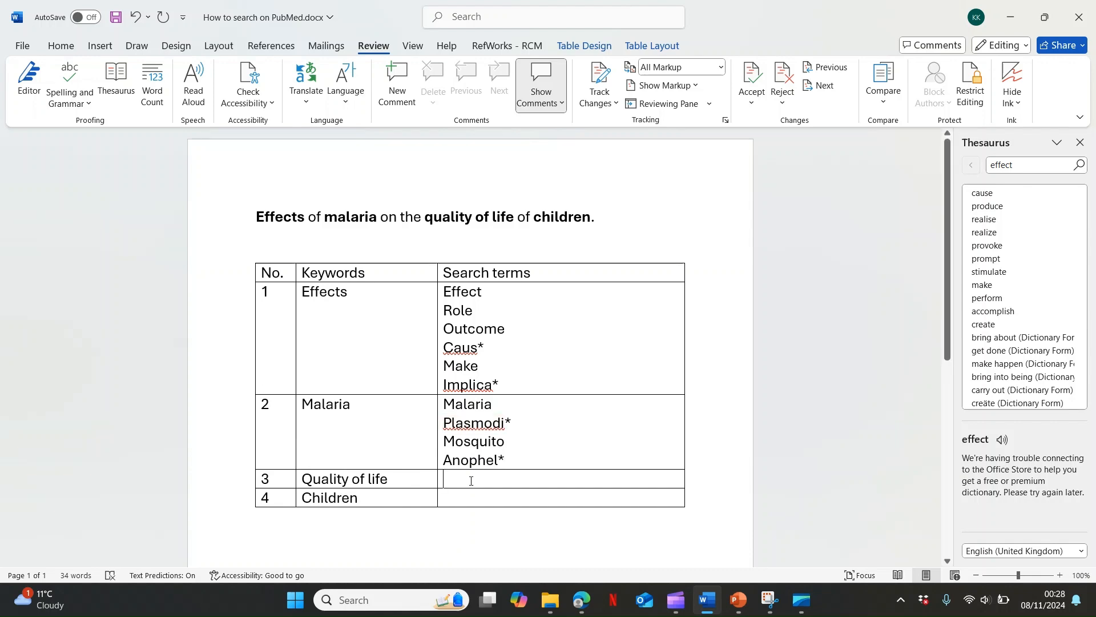
{"action": "type", "text": "Qua"}
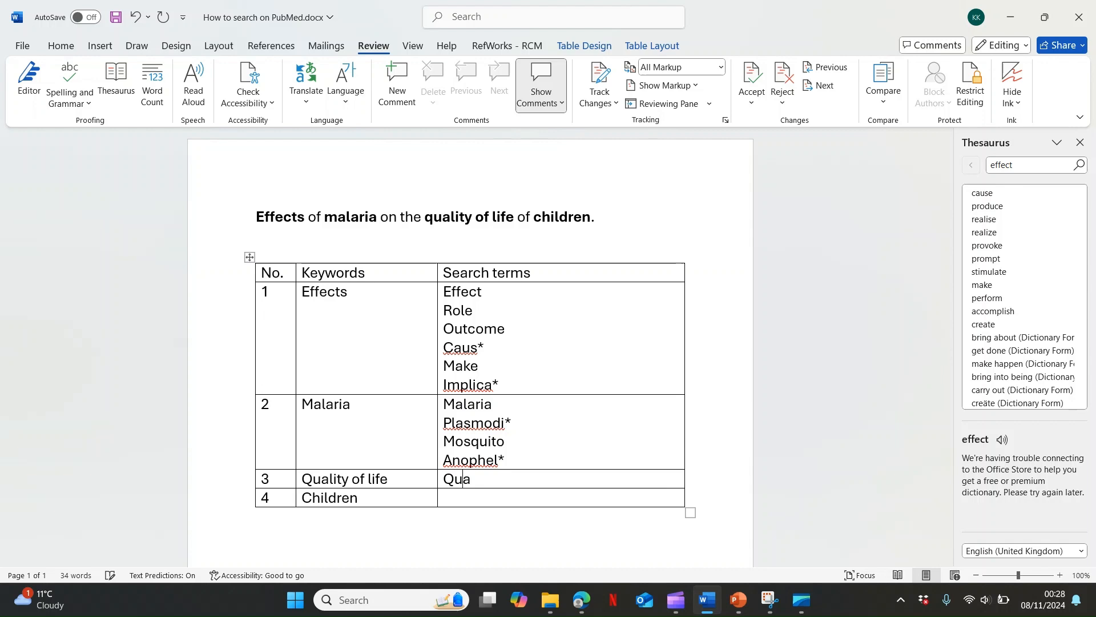
{"action": "type", "text": "lity of life"}
{"action": "key", "text": "Return"}
{"action": "type", "text": "Life"}
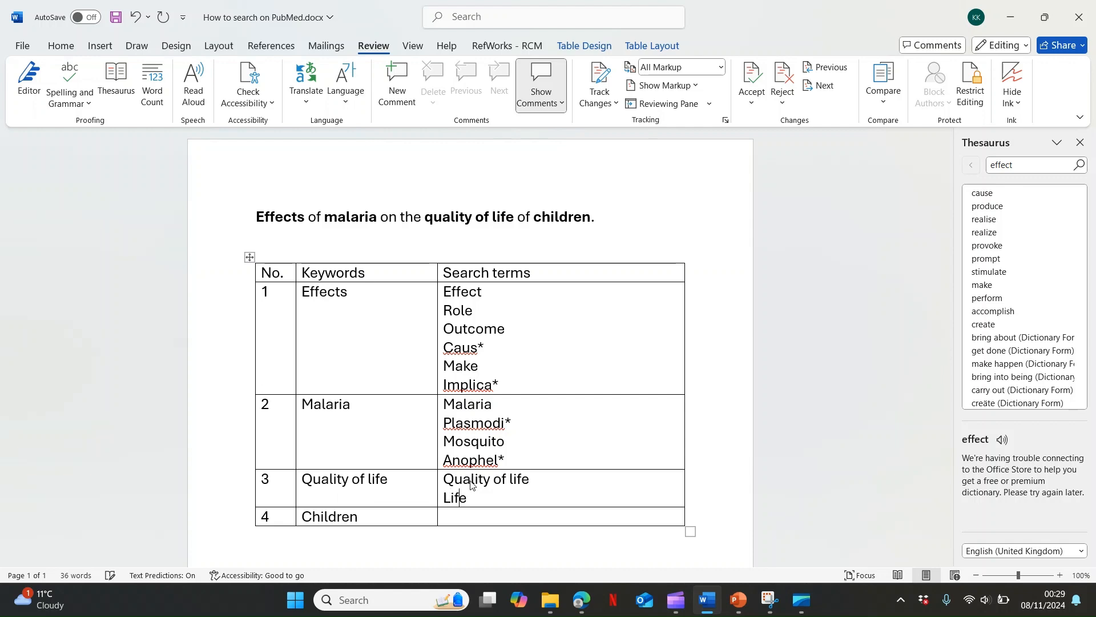
{"action": "type", "text": " quality"}
{"action": "key", "text": "Return"}
{"action": "type", "text": "wellb"}
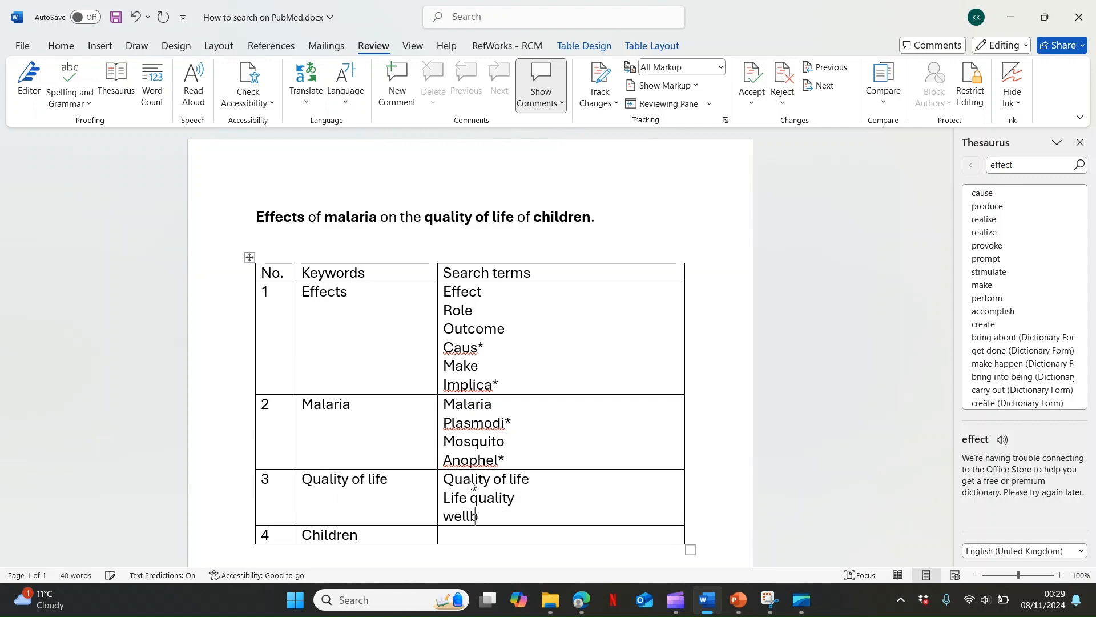
{"action": "type", "text": "eing"}
{"action": "key", "text": "Return"}
{"action": "type", "text": "well"}
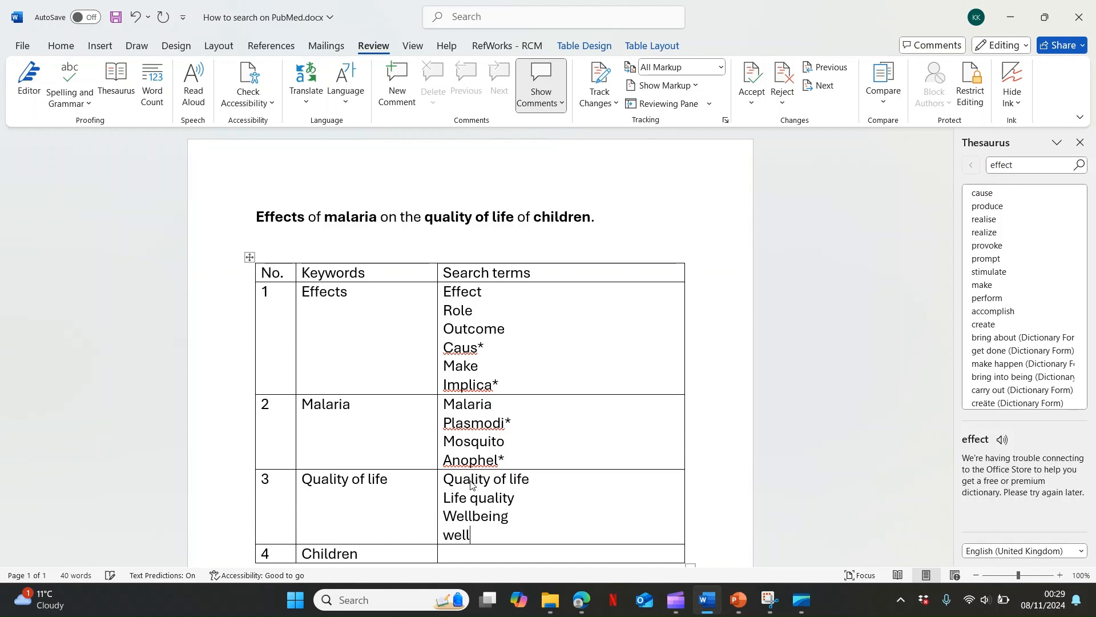
{"action": "type", "text": " being"}
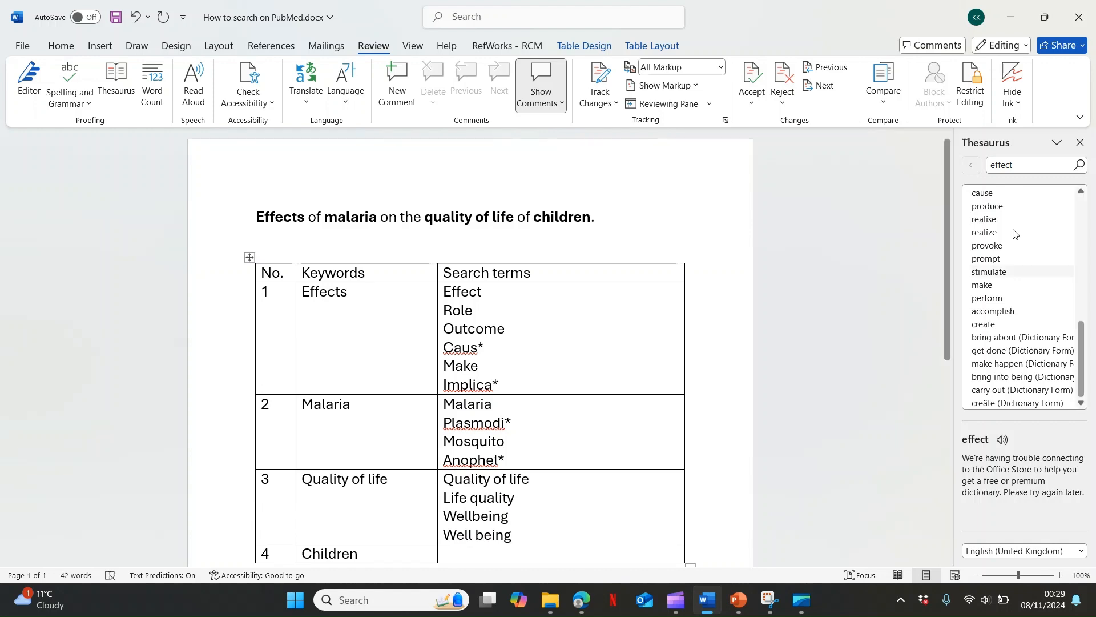
- Look up "malaria" in the Thesaurus and clear the lookup word again
{"action": "left_click", "coordinate": [1036, 164]}
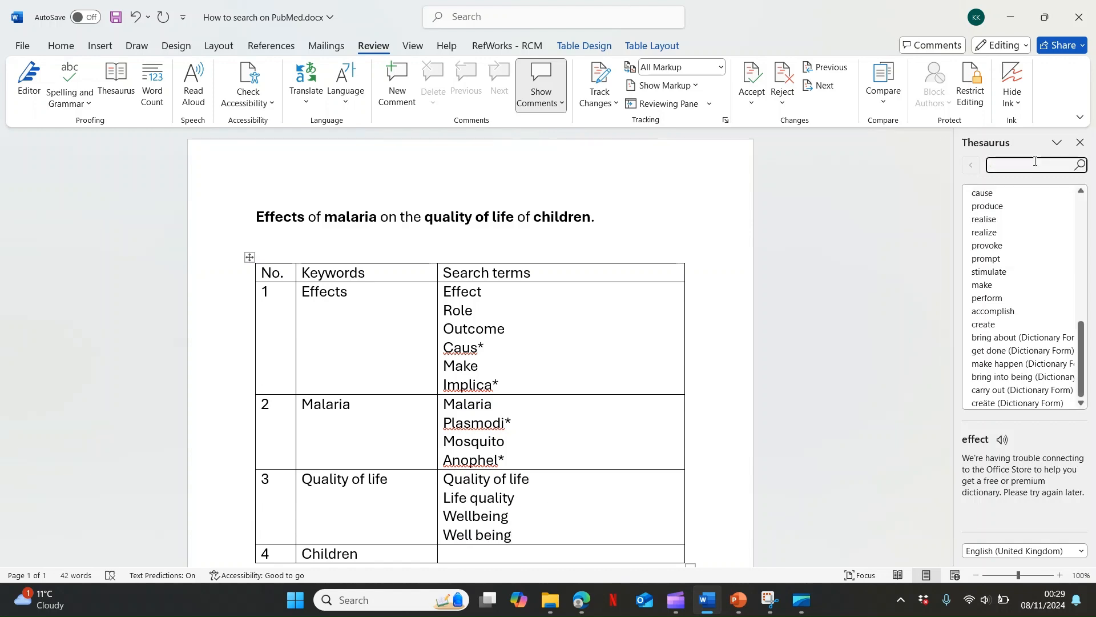
{"action": "key", "text": "BackSpace"}
{"action": "key", "text": "BackSpace"}
{"action": "key", "text": "BackSpace"}
{"action": "key", "text": "BackSpace"}
{"action": "key", "text": "BackSpace"}
{"action": "key", "text": "BackSpace"}
{"action": "type", "text": "m"}
{"action": "type", "text": "aria"}
{"action": "key", "text": "Return"}
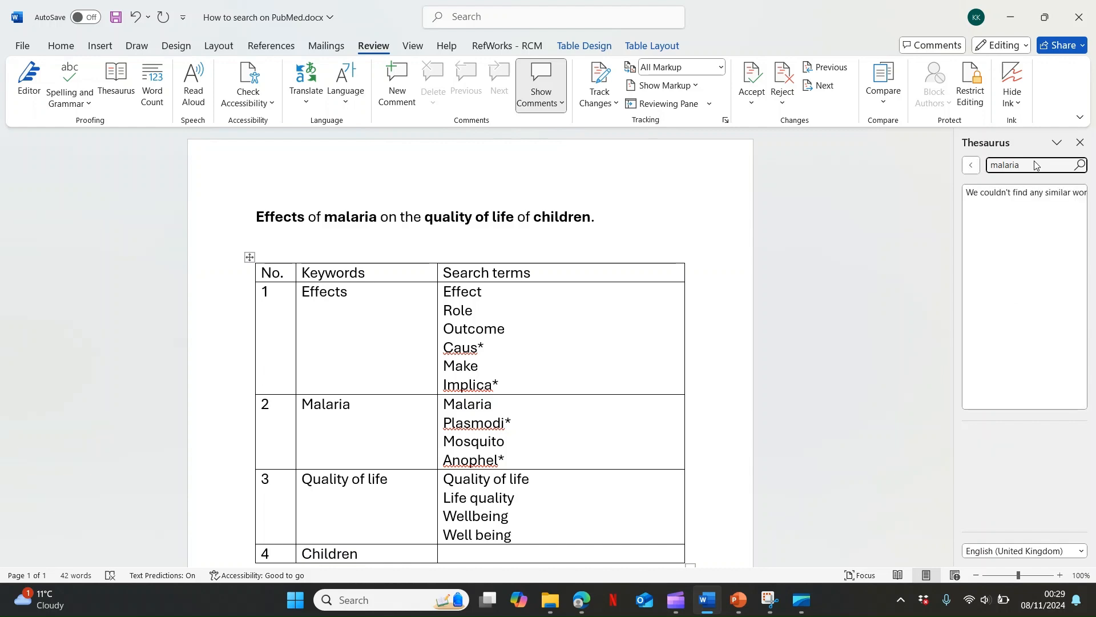
{"action": "key", "text": "BackSpace"}
{"action": "key", "text": "BackSpace"}
{"action": "key", "text": "BackSpace"}
{"action": "key", "text": "BackSpace"}
{"action": "key", "text": "BackSpace"}
{"action": "key", "text": "BackSpace"}
{"action": "key", "text": "BackSpace"}
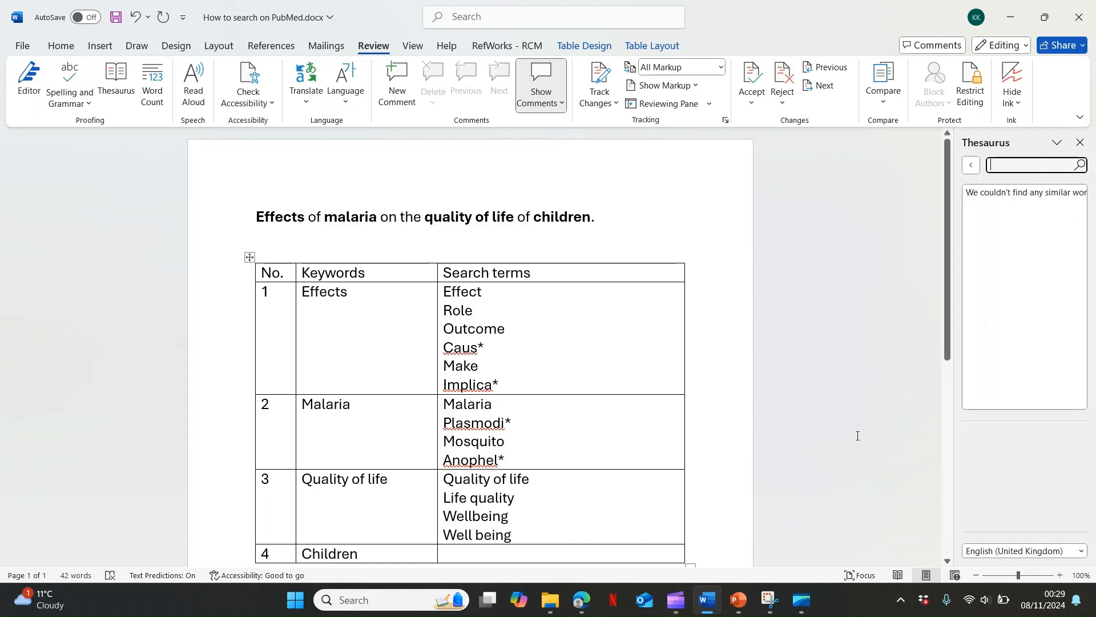
- Switch to the MeSH page in Edge, search for "malaria" and look through the listed terms and their descriptions
{"action": "left_click", "coordinate": [588, 606]}
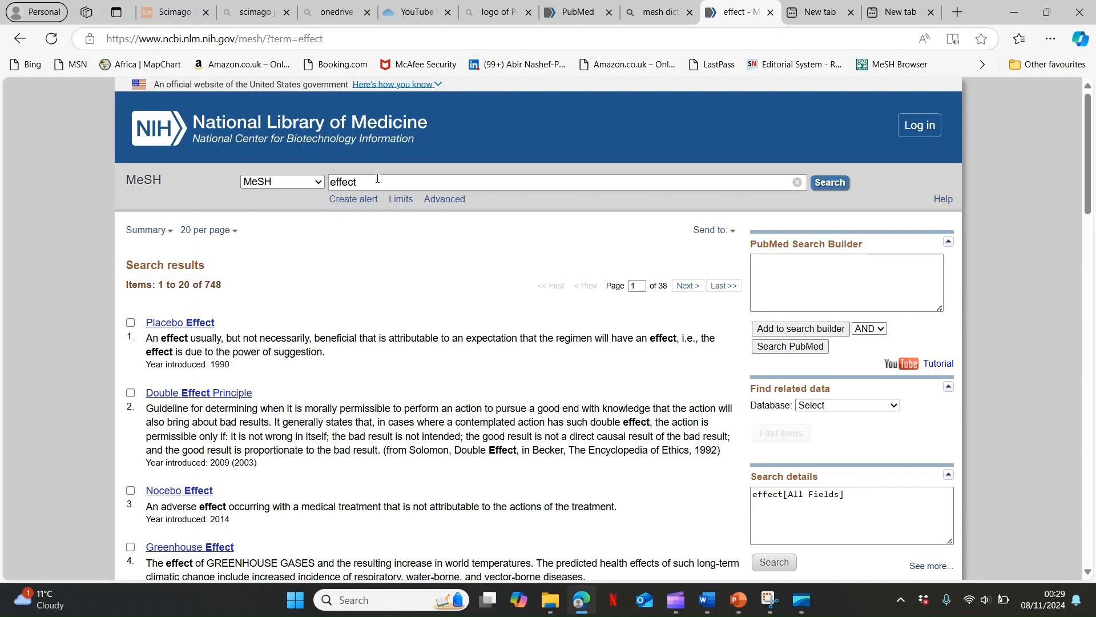
{"action": "key", "text": "BackSpace"}
{"action": "key", "text": "BackSpace"}
{"action": "key", "text": "BackSpace"}
{"action": "key", "text": "BackSpace"}
{"action": "key", "text": "BackSpace"}
{"action": "key", "text": "BackSpace"}
{"action": "type", "text": "malaria"}
{"action": "key", "text": "Escape"}
{"action": "key", "text": "Return"}
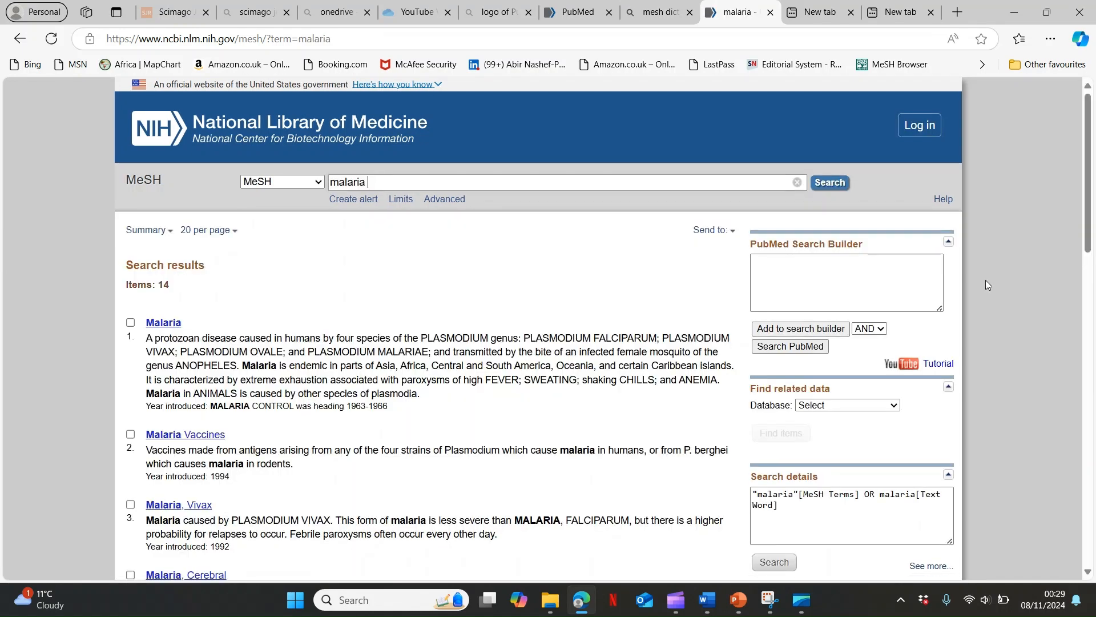
{"action": "left_click_drag", "start_coordinate": [1088, 183], "coordinate": [1091, 281]}
{"action": "scroll", "coordinate": [339, 371], "scroll_direction": "down", "scroll_amount": 1}
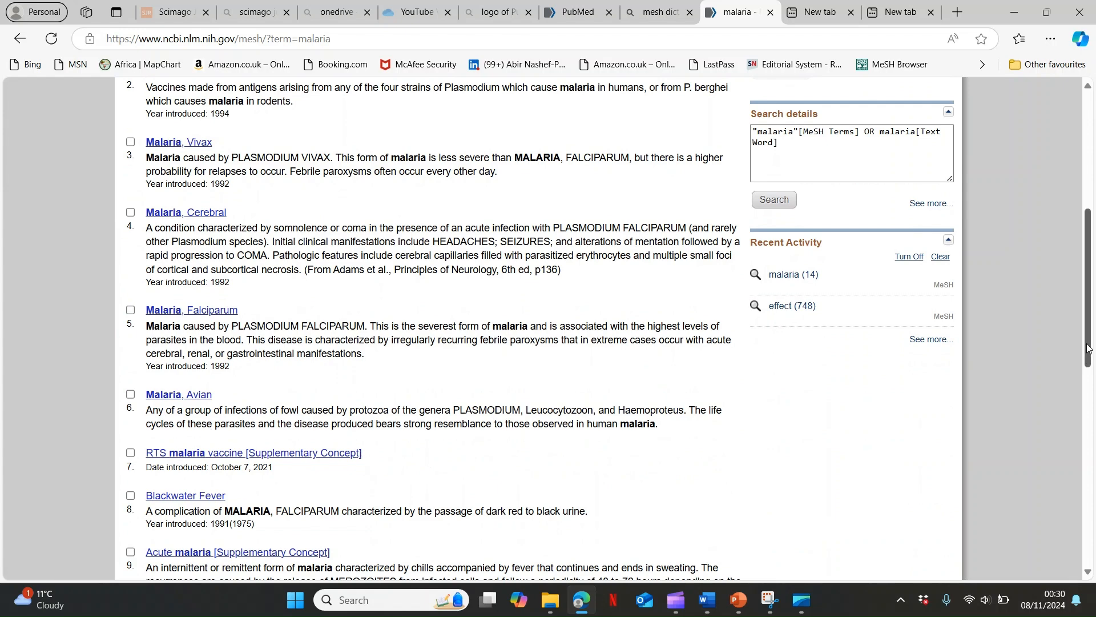
{"action": "scroll", "coordinate": [1091, 378], "scroll_direction": "down", "scroll_amount": 2}
{"action": "left_click_drag", "start_coordinate": [1090, 378], "coordinate": [1092, 435]}
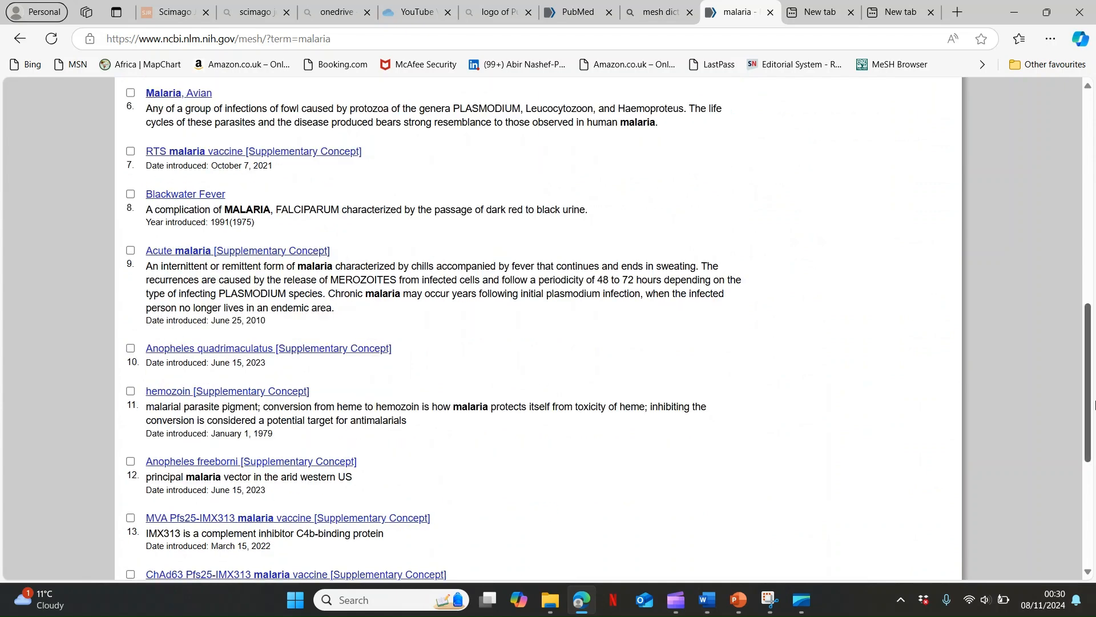
{"action": "left_click_drag", "start_coordinate": [1091, 405], "coordinate": [1095, 201]}
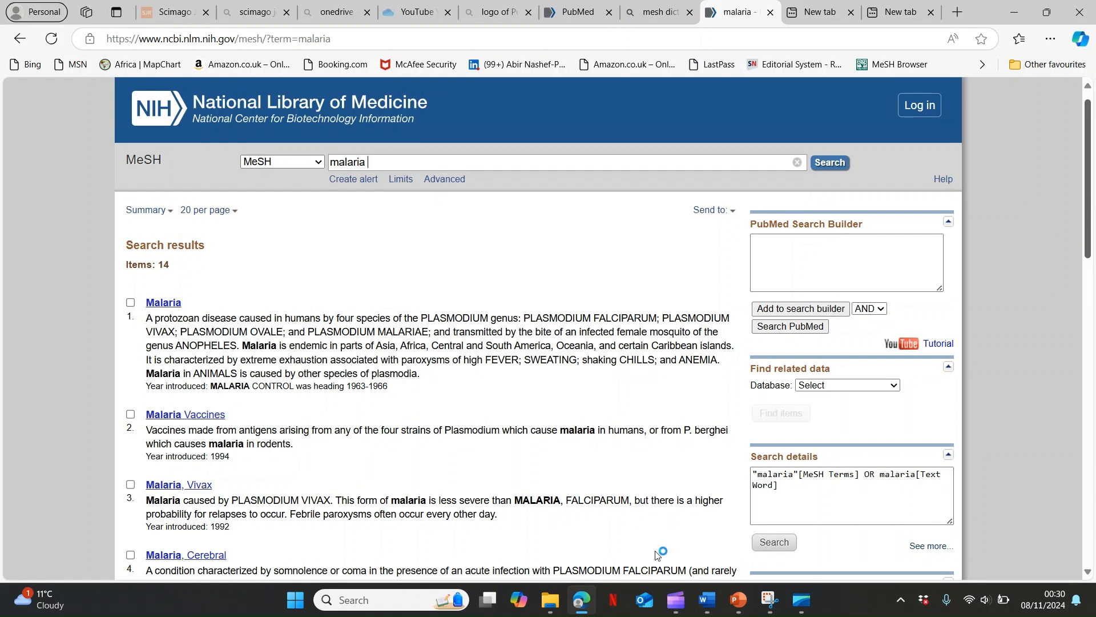
- Return to the Word table and enter "Kid", "Child*" and "Pupil*" on separate lines as the search terms of the Children row
{"action": "left_click", "coordinate": [708, 601]}
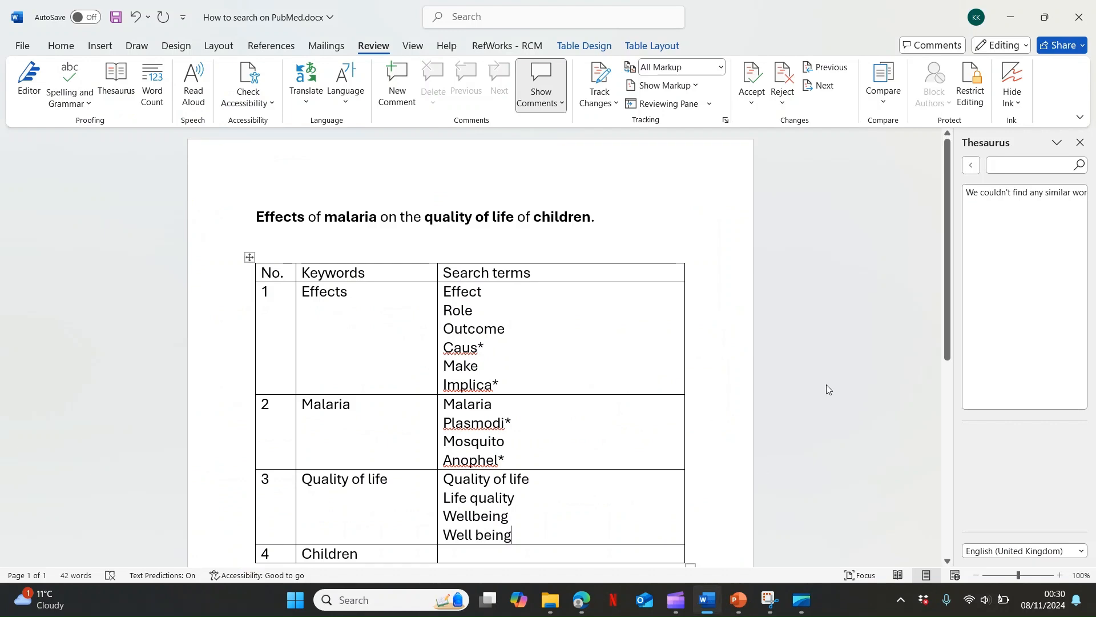
{"action": "left_click_drag", "start_coordinate": [942, 334], "coordinate": [945, 412]}
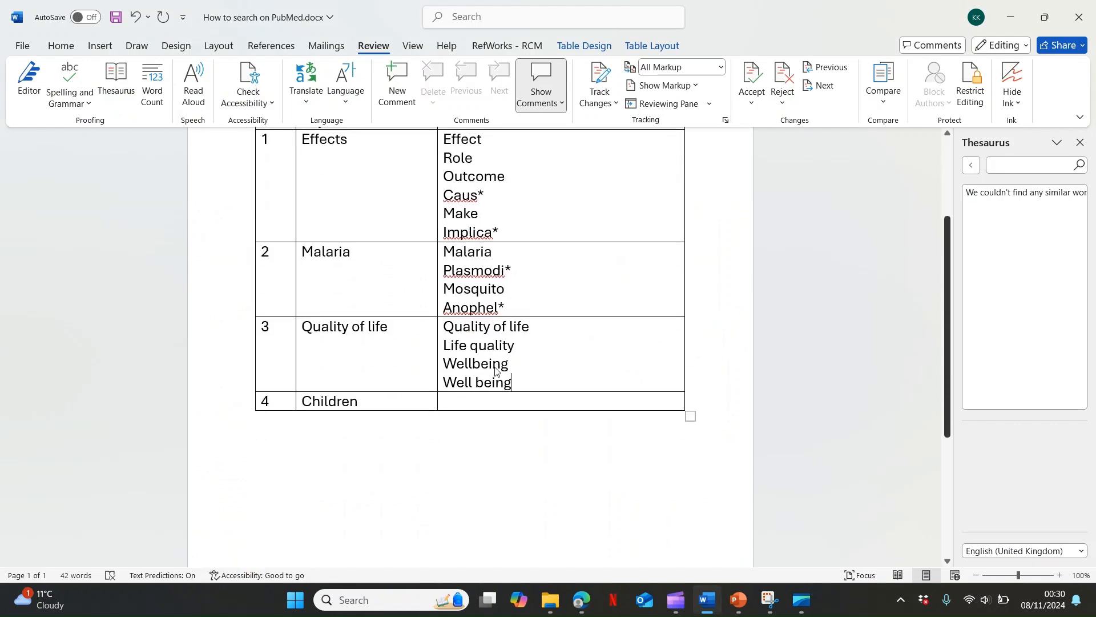
{"action": "left_click", "coordinate": [458, 400]}
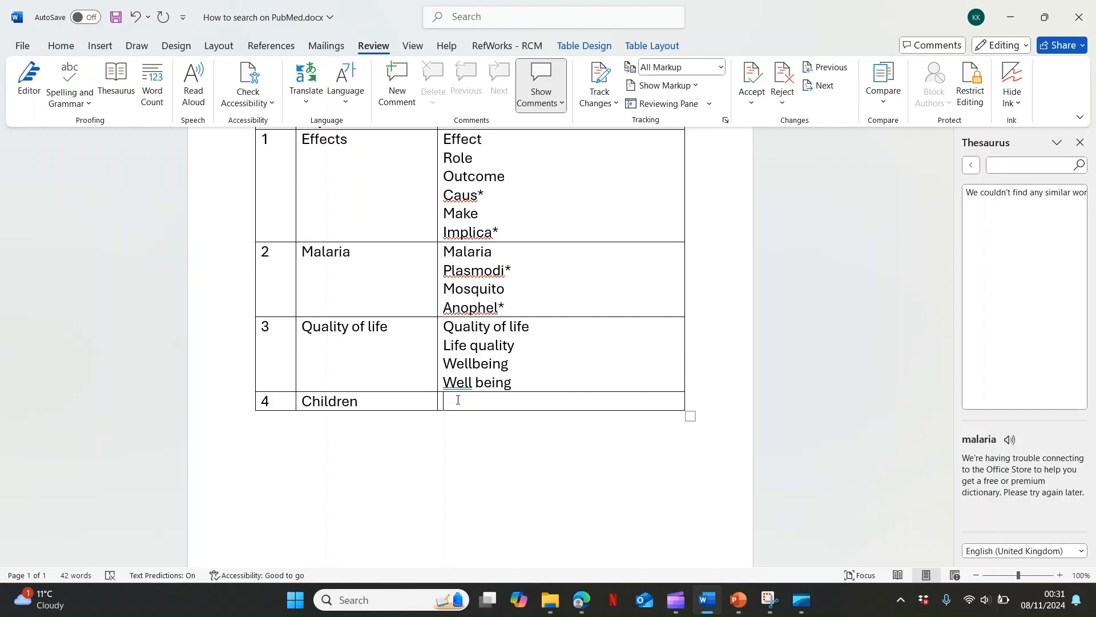
{"action": "type", "text": "Kid"}
{"action": "key", "text": "Return"}
{"action": "type", "text": "Chi"}
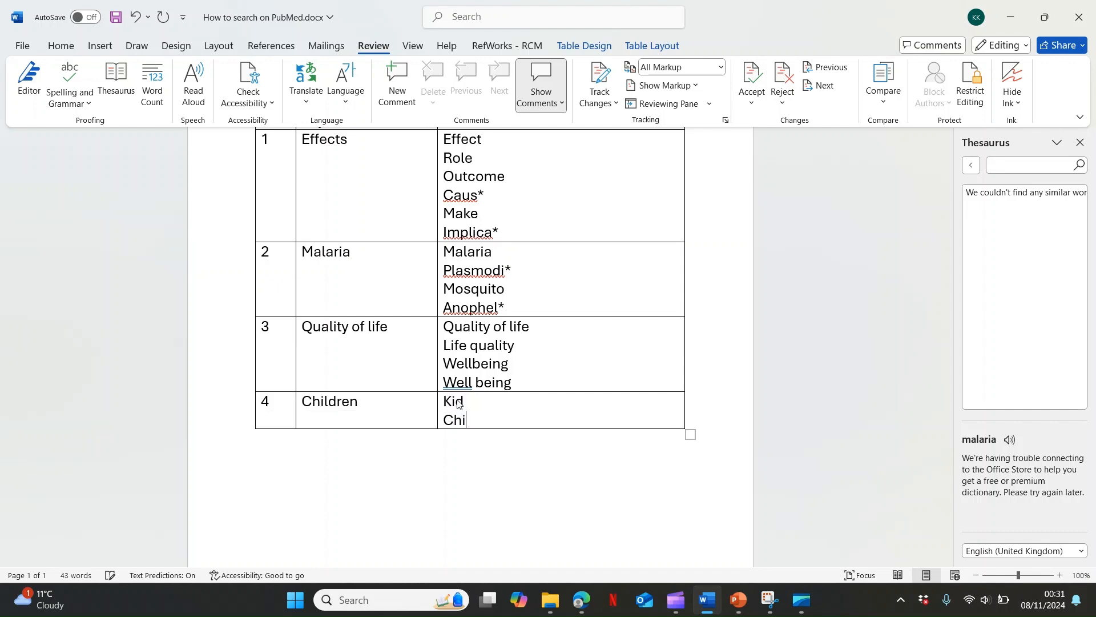
{"action": "type", "text": "ld*"}
{"action": "key", "text": "Return"}
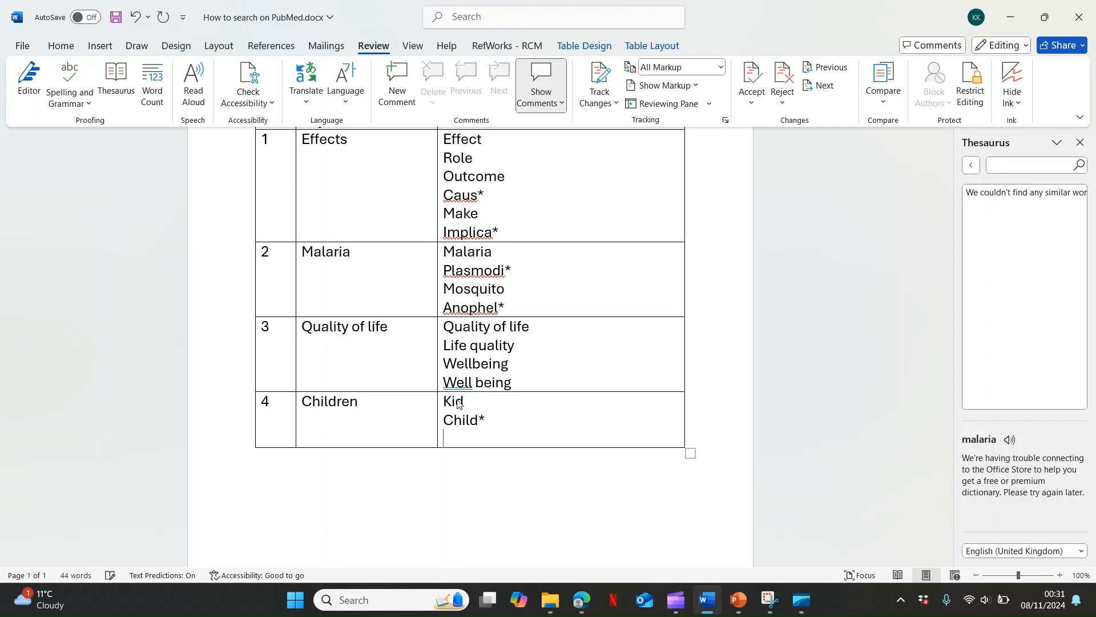
{"action": "type", "text": "pupil*"}
{"action": "key", "text": "Return"}
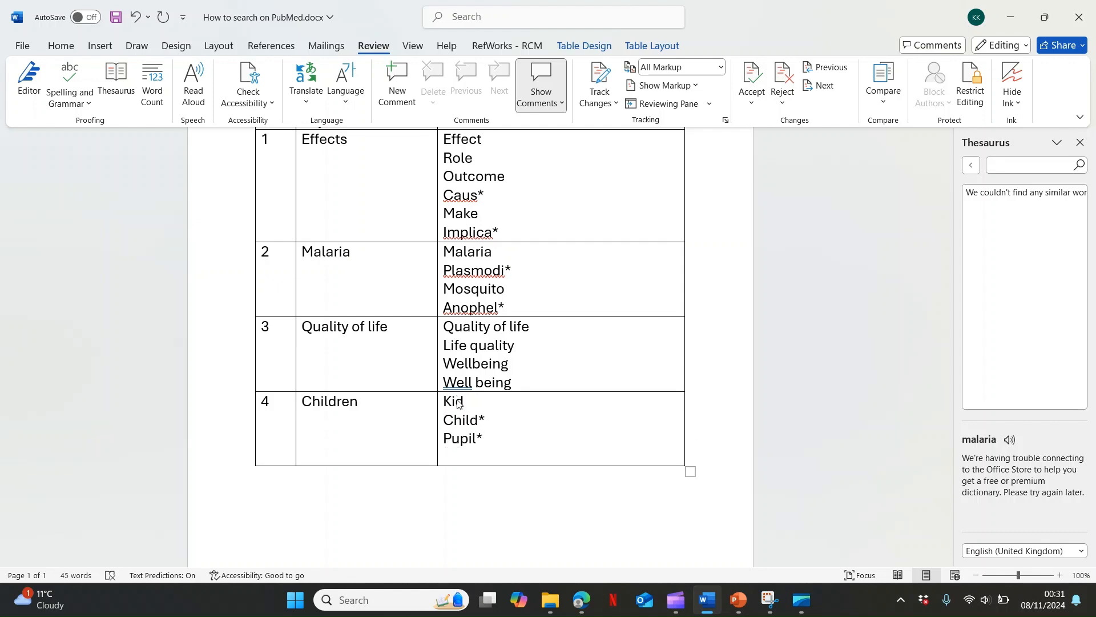
{"action": "key", "text": "BackSpace"}
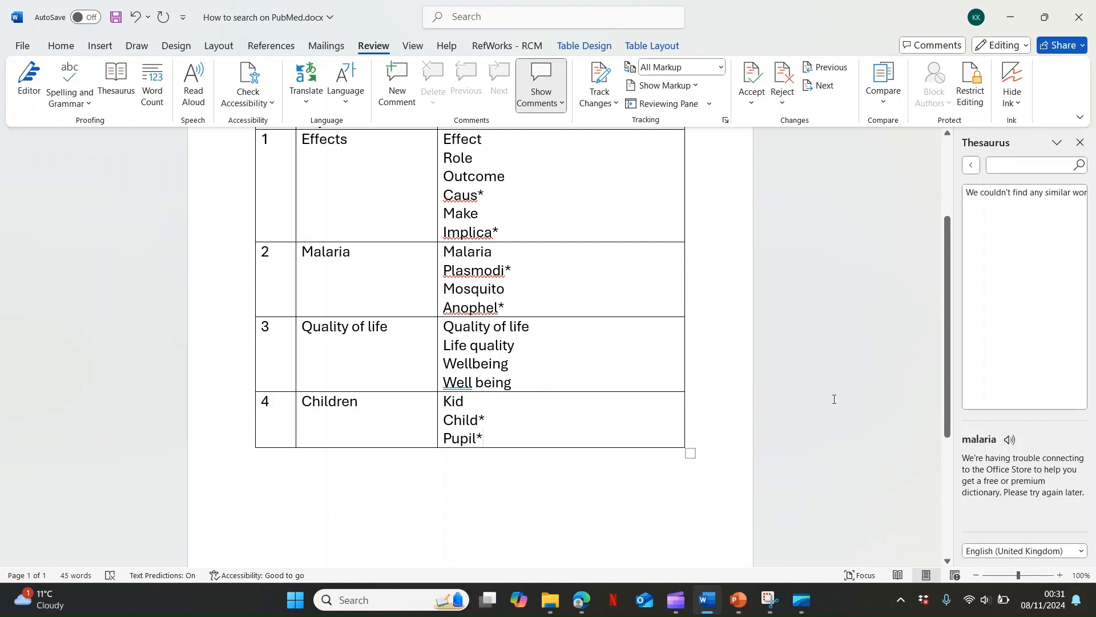
- Copy the whole keyword table and paste the duplicate a few blank lines below the original
{"action": "left_click_drag", "start_coordinate": [946, 371], "coordinate": [945, 335]}
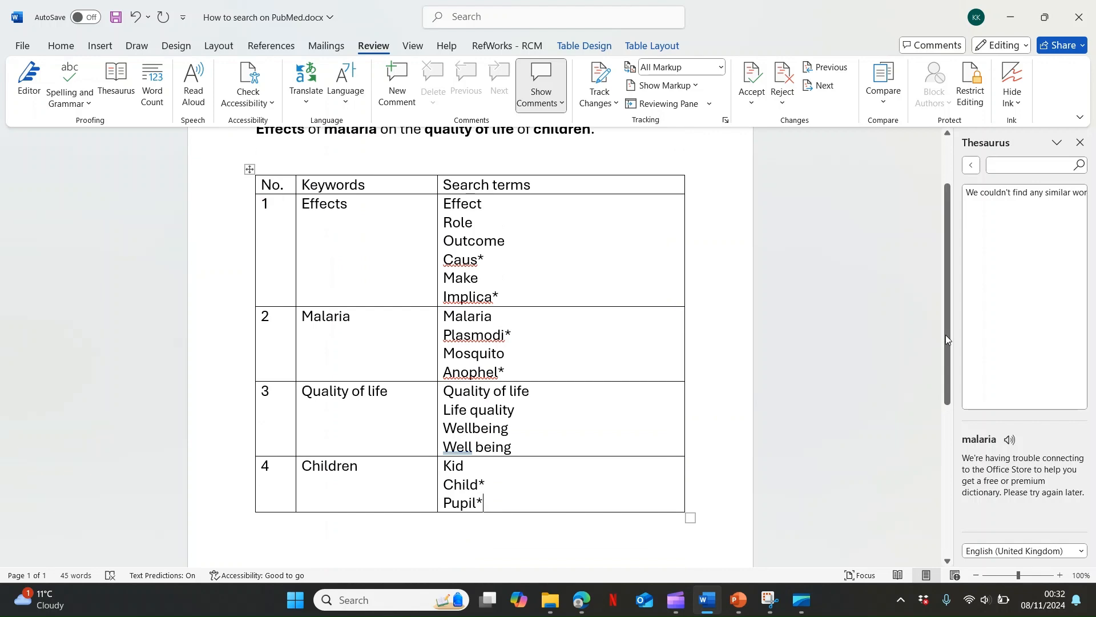
{"action": "left_click", "coordinate": [250, 168]}
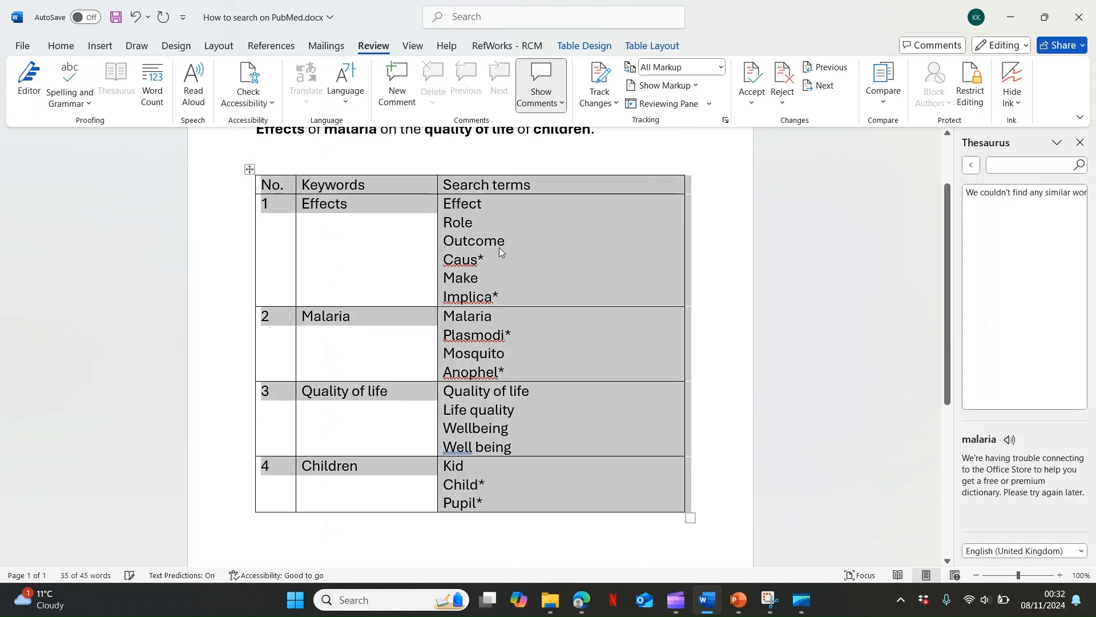
{"action": "left_click", "coordinate": [869, 276]}
{"action": "left_click_drag", "start_coordinate": [947, 281], "coordinate": [957, 386]}
{"action": "left_click", "coordinate": [470, 346]}
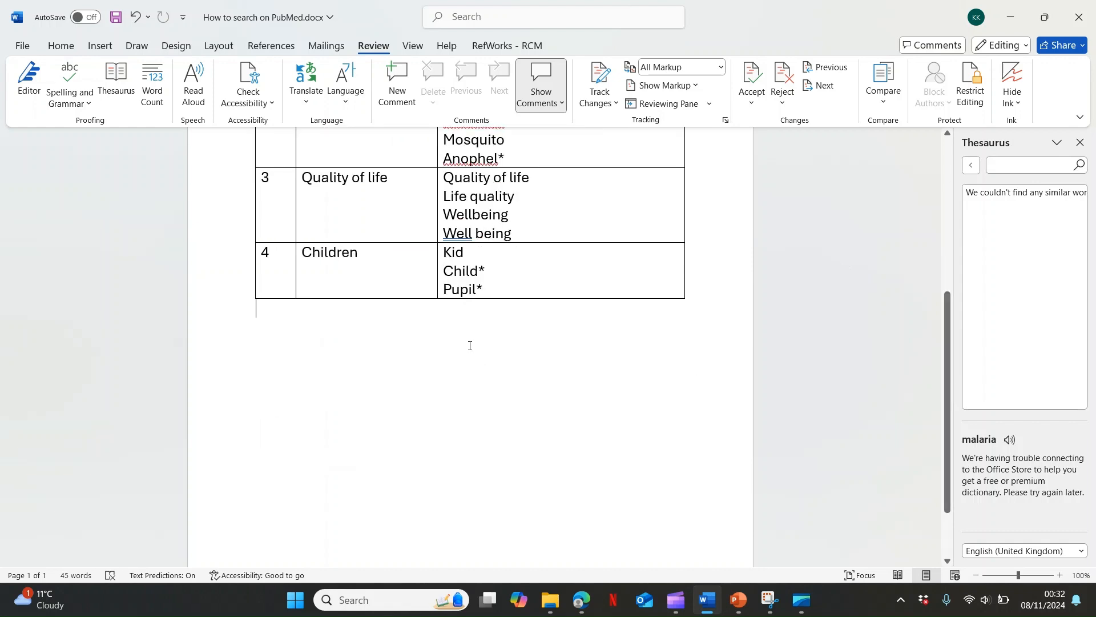
{"action": "key", "text": "Return"}
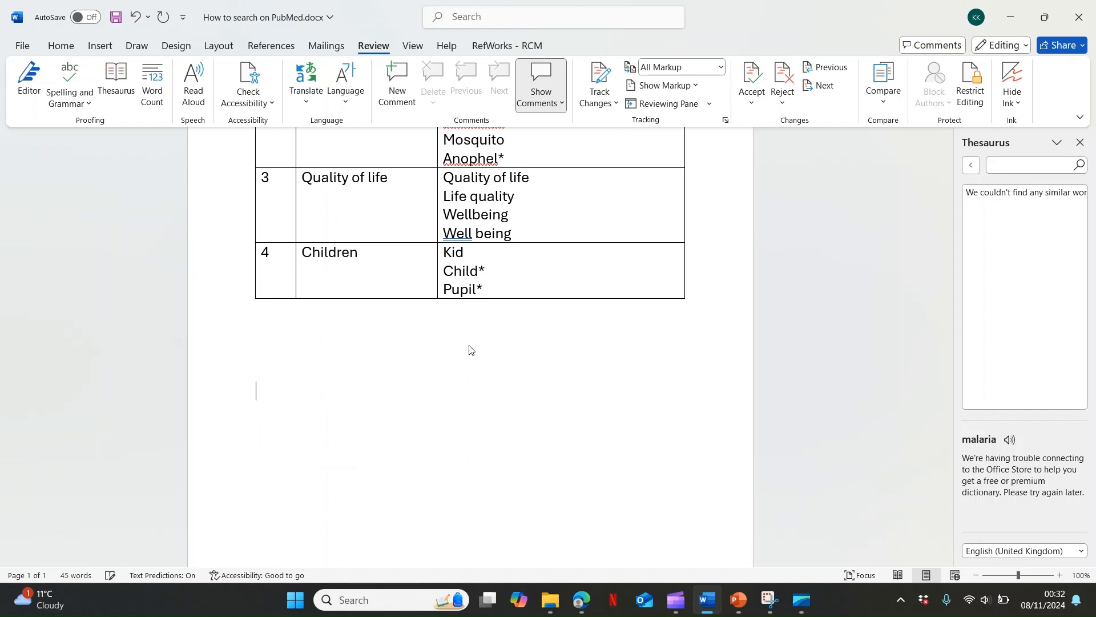
{"action": "key", "text": "ctrl+v"}
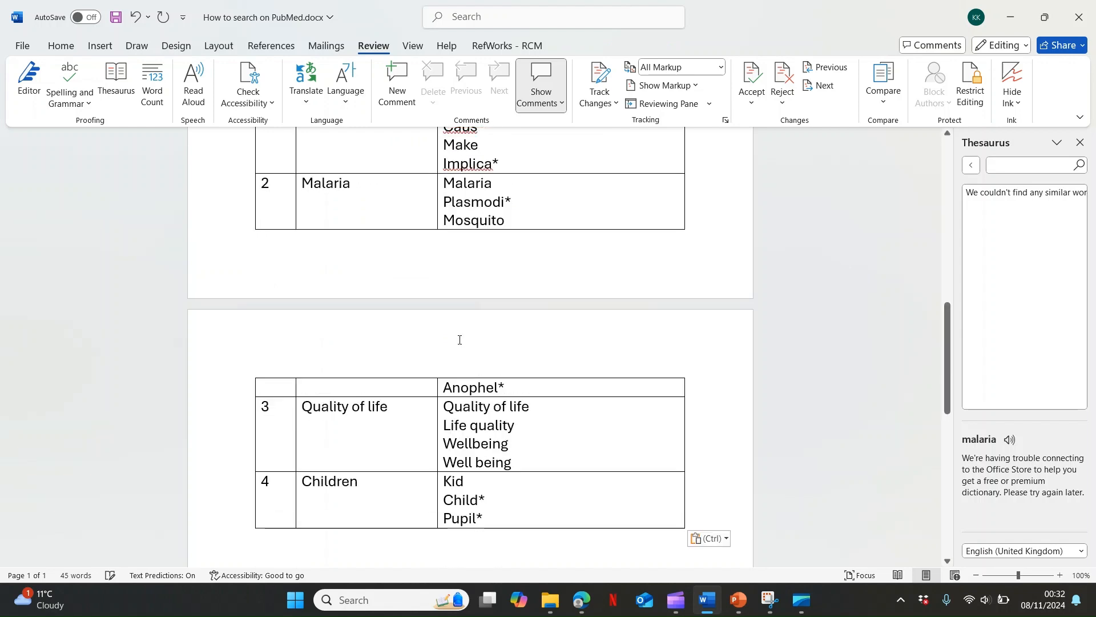
- Try clearing the search terms of all four keyword rows in the original table, and undo the deletion
{"action": "left_click_drag", "start_coordinate": [948, 349], "coordinate": [946, 237]}
{"action": "left_click_drag", "start_coordinate": [446, 195], "coordinate": [546, 484]}
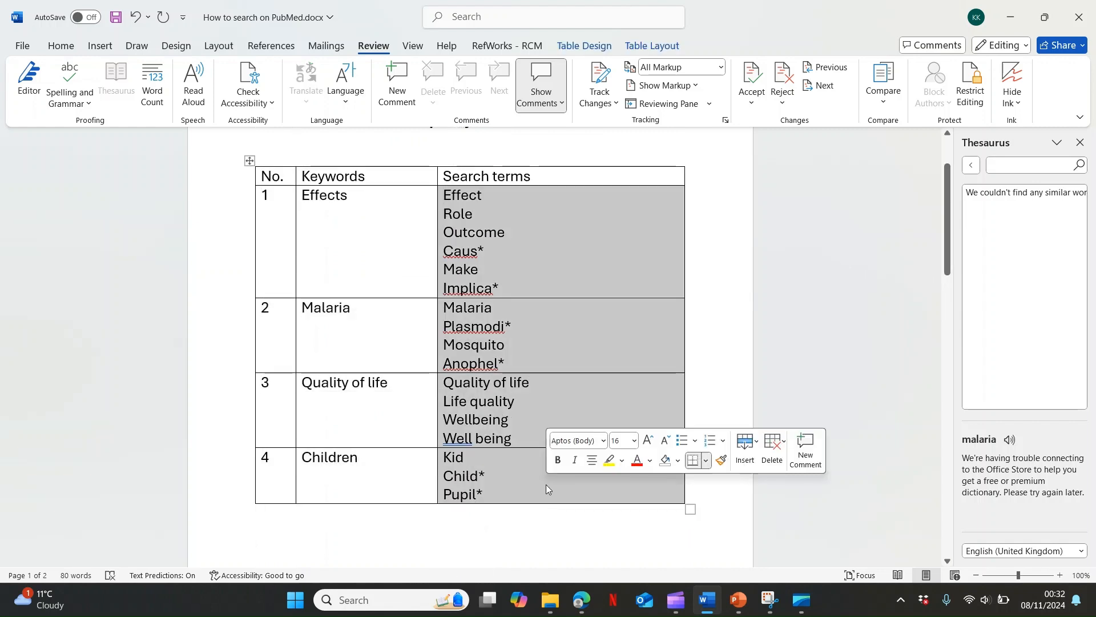
{"action": "key", "text": "Delete"}
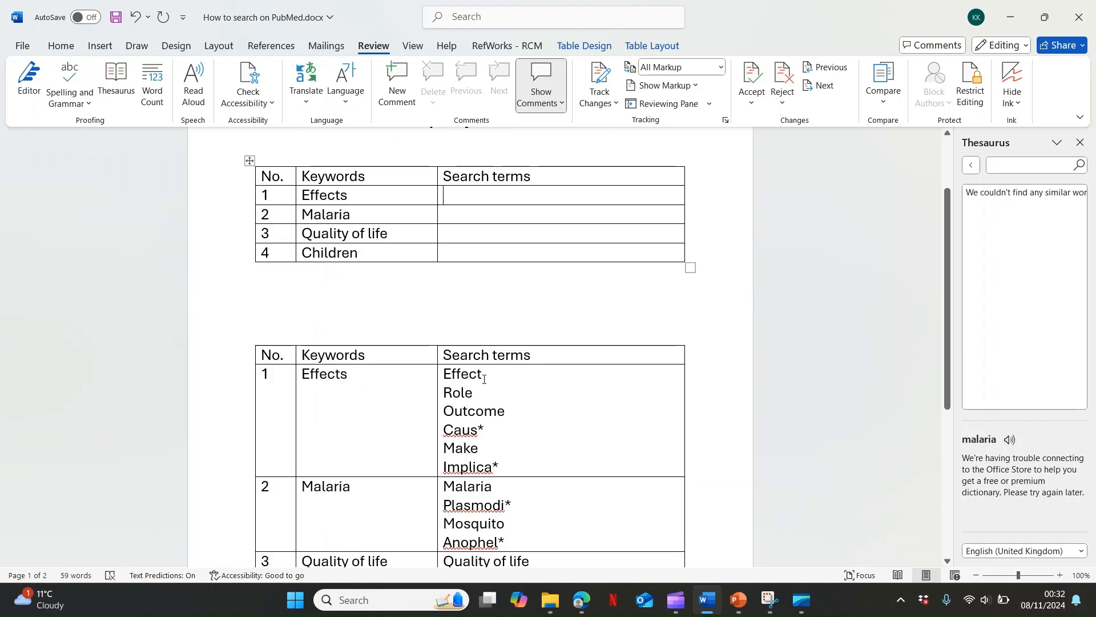
{"action": "key", "text": "ctrl+z"}
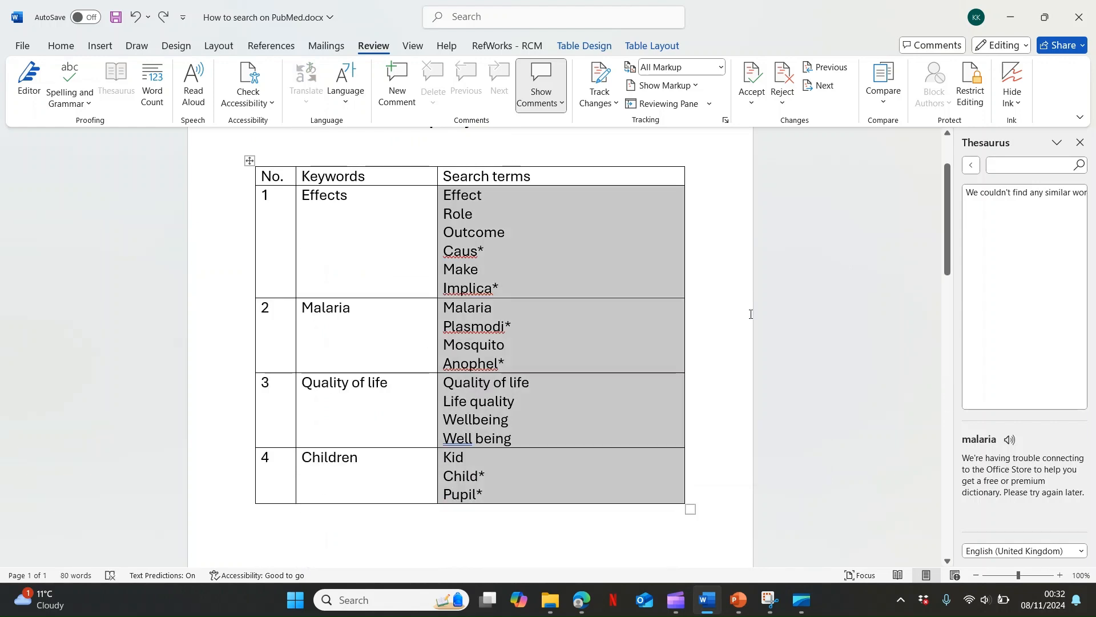
{"action": "left_click", "coordinate": [726, 304]}
- Clear the search terms of all four keyword rows in the duplicate table
{"action": "left_click_drag", "start_coordinate": [948, 260], "coordinate": [947, 370]}
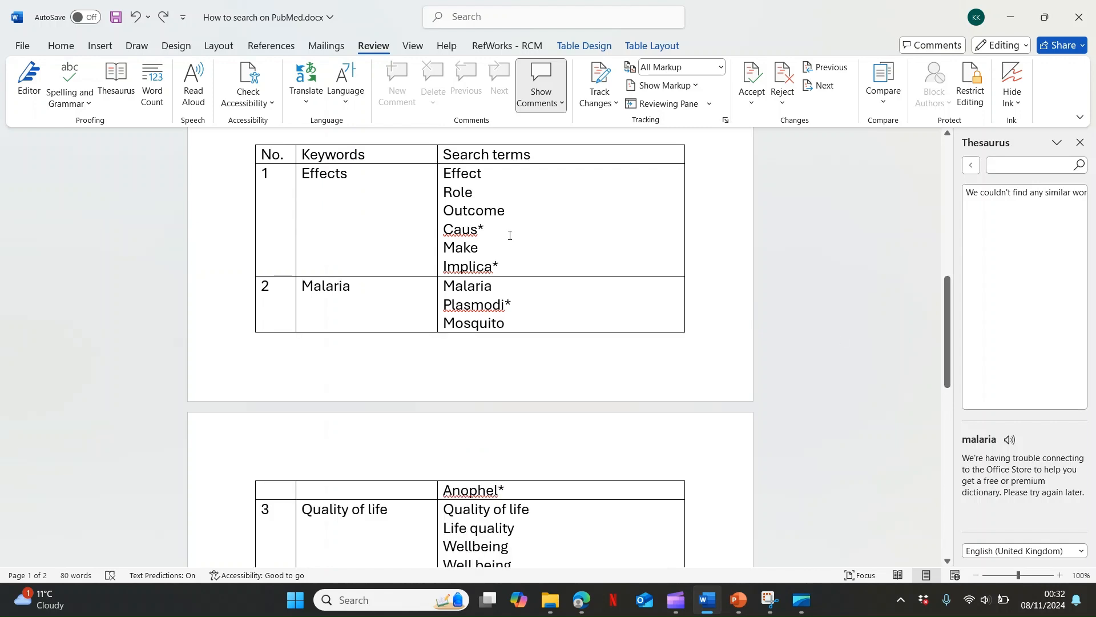
{"action": "left_click_drag", "start_coordinate": [447, 172], "coordinate": [522, 529]}
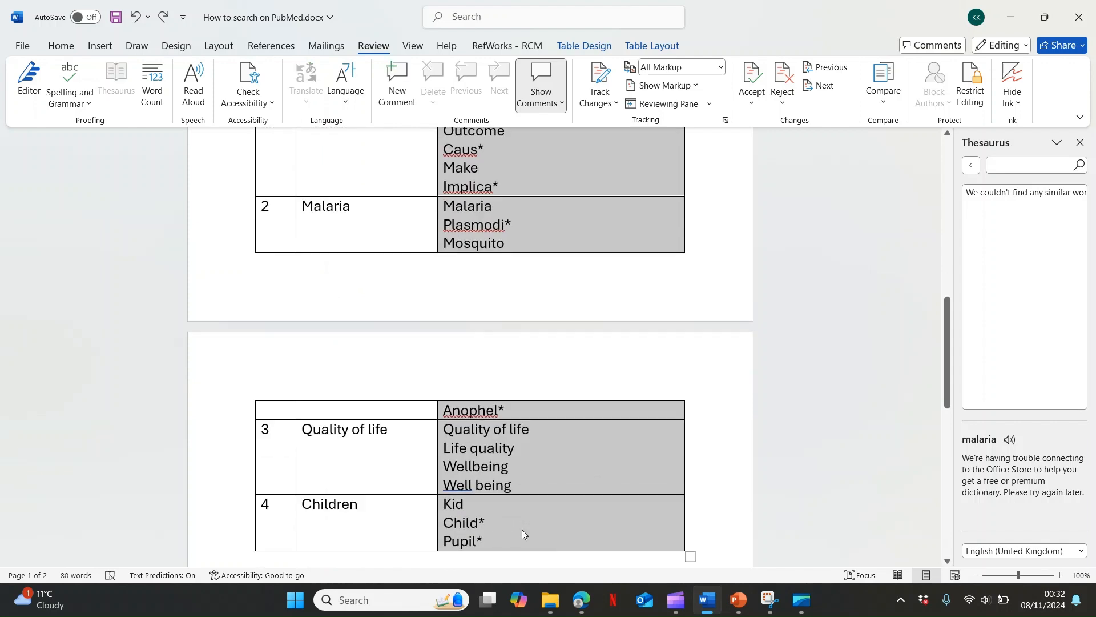
{"action": "key", "text": "Delete"}
- Replace the "Keywords" header of the duplicate table with "Search objectives"
{"action": "left_click", "coordinate": [371, 309]}
{"action": "key", "text": "BackSpace"}
{"action": "key", "text": "BackSpace"}
{"action": "key", "text": "BackSpace"}
{"action": "key", "text": "BackSpace"}
{"action": "key", "text": "BackSpace"}
{"action": "key", "text": "BackSpace"}
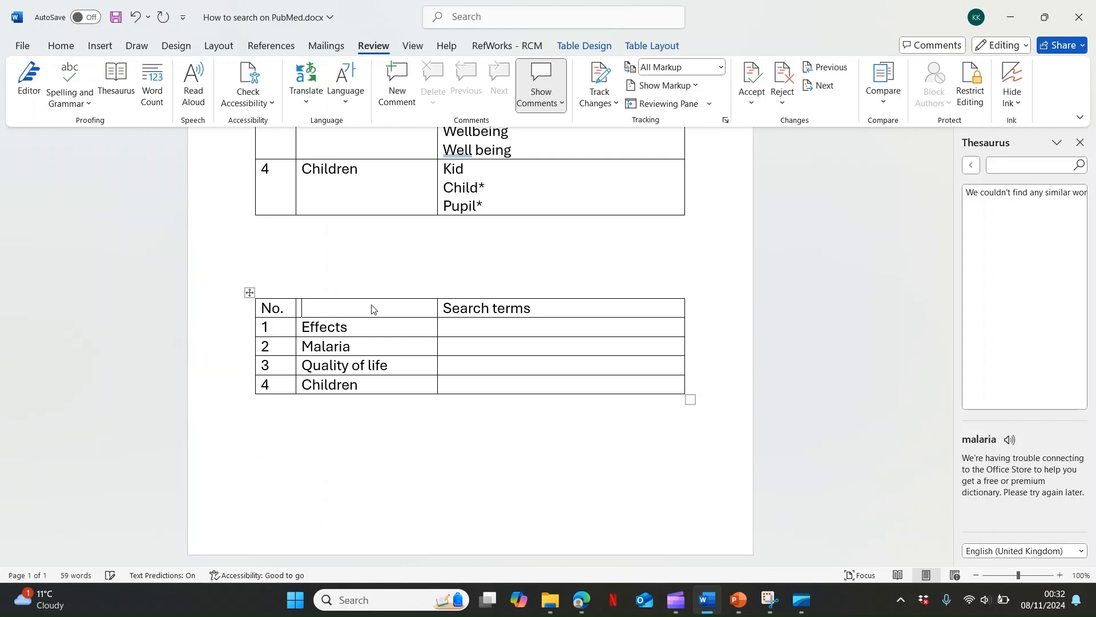
{"action": "type", "text": "Search object"}
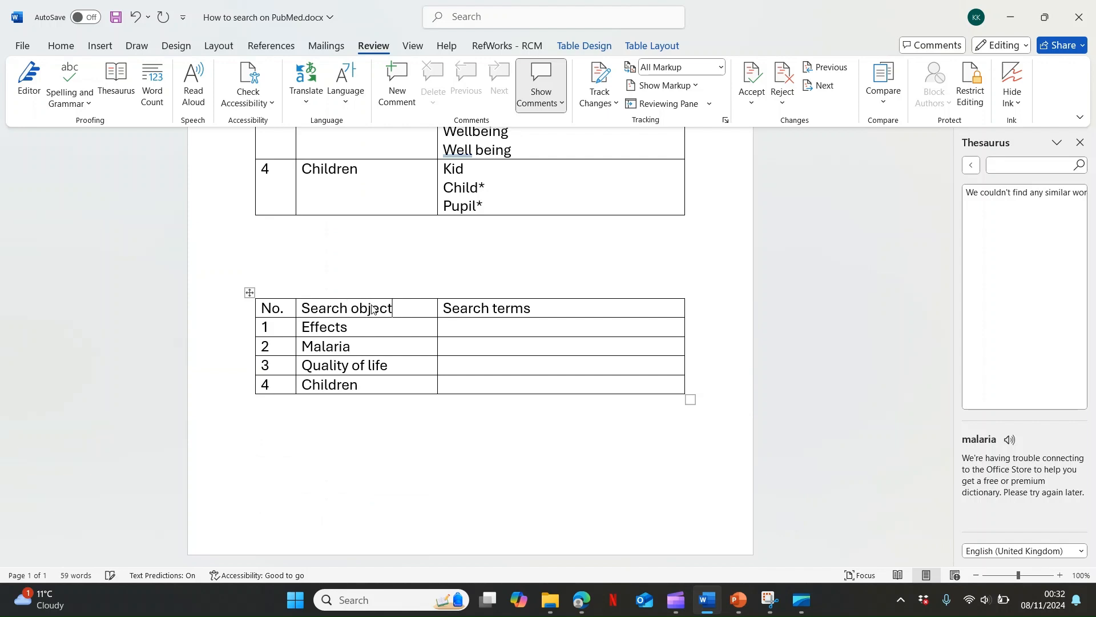
{"action": "type", "text": "ives"}
- Change the last column header of the duplicate table to "Search strings"
{"action": "left_click", "coordinate": [538, 310]}
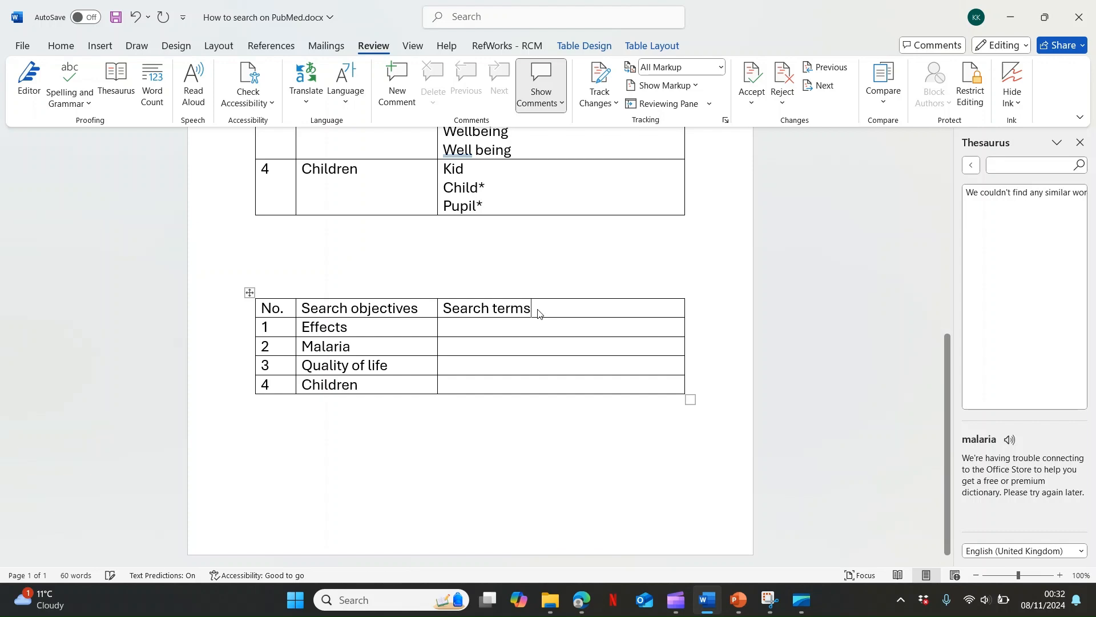
{"action": "key", "text": "BackSpace"}
{"action": "key", "text": "BackSpace"}
{"action": "key", "text": "BackSpace"}
{"action": "key", "text": "BackSpace"}
{"action": "key", "text": "BackSpace"}
{"action": "type", "text": "strings"}
- Rename the first column header of the duplicate table to "Tag" and clear the row numbers beneath it
{"action": "left_click", "coordinate": [289, 307]}
{"action": "key", "text": "BackSpace"}
{"action": "key", "text": "BackSpace"}
{"action": "key", "text": "BackSpace"}
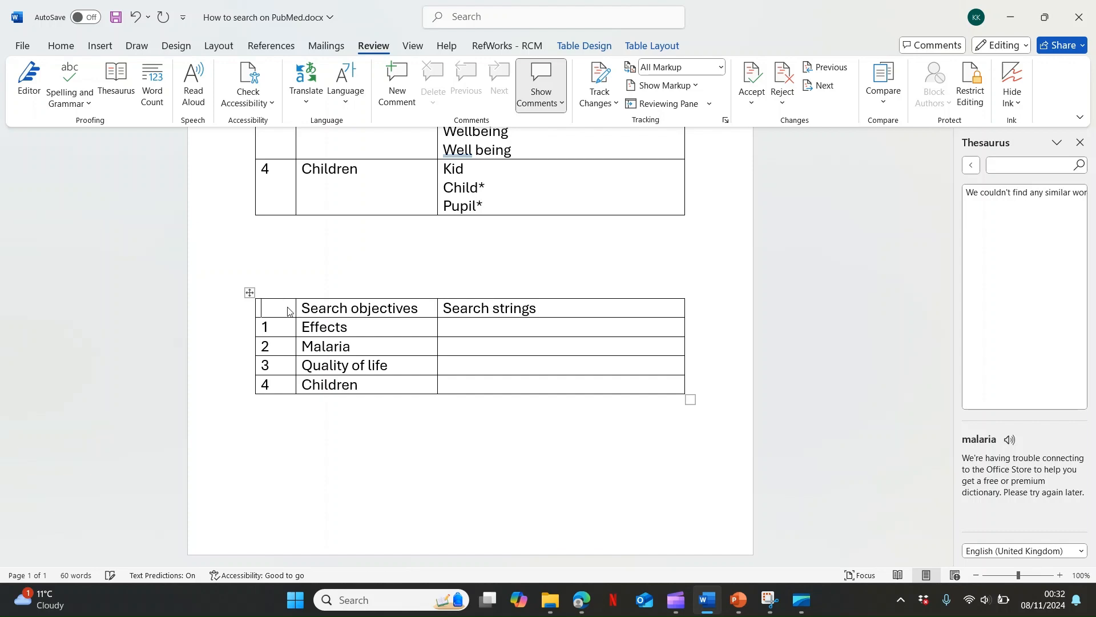
{"action": "type", "text": "Tag"}
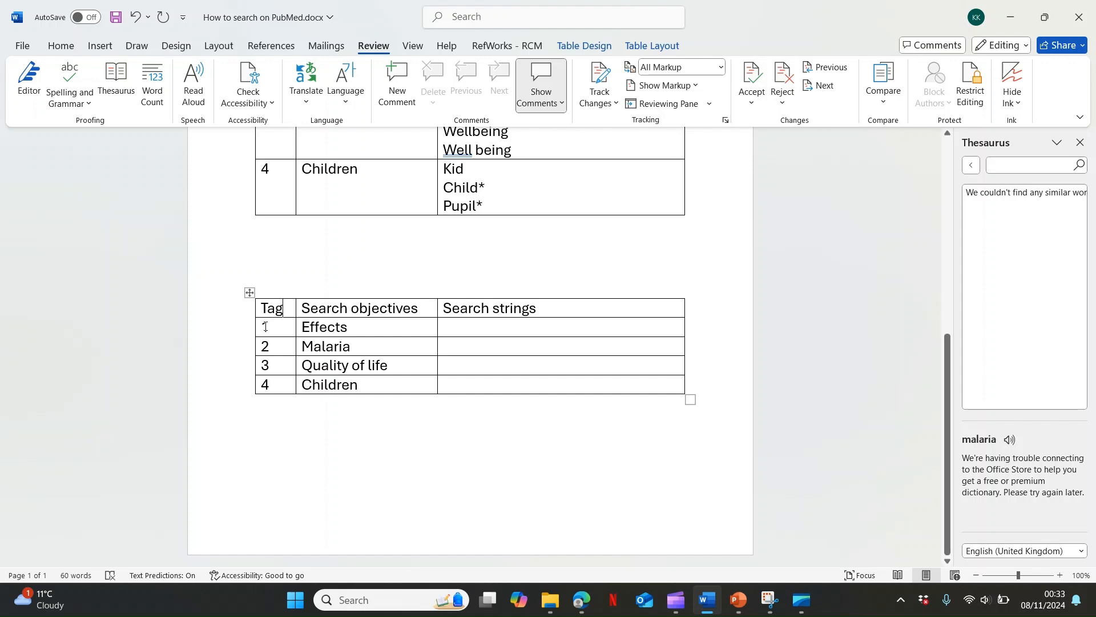
{"action": "left_click_drag", "start_coordinate": [266, 326], "coordinate": [268, 383]}
{"action": "key", "text": "Delete"}
- Rewrite the Effects entry under Search objectives as "To search for literature on effects"
{"action": "left_click", "coordinate": [309, 330]}
{"action": "key", "text": "BackSpace"}
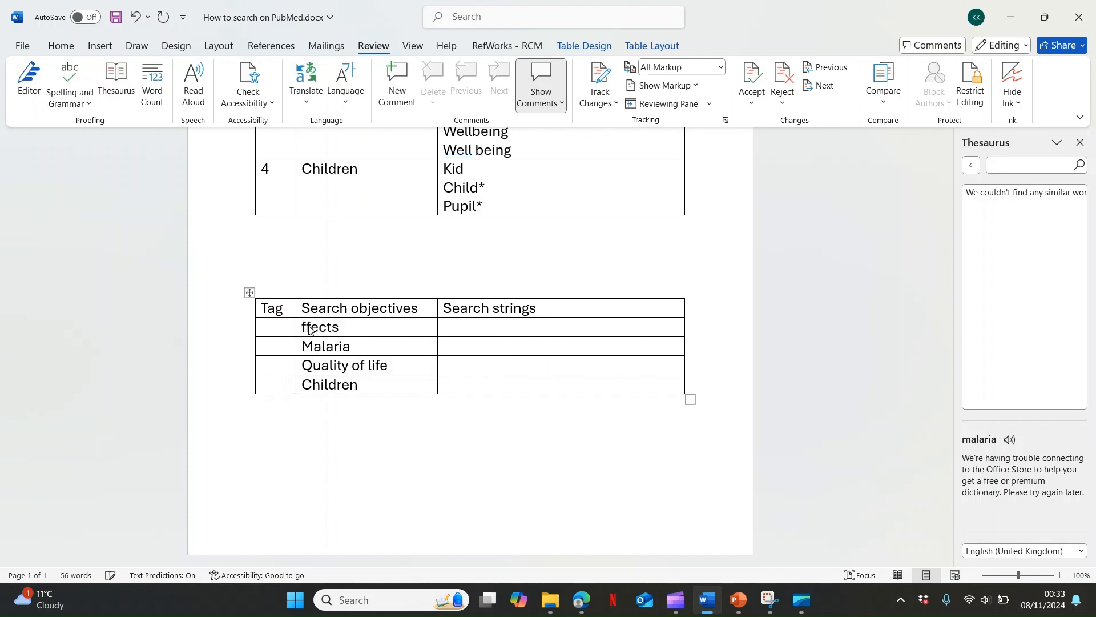
{"action": "type", "text": "To searchf"}
{"action": "key", "text": "BackSpace"}
{"action": "key", "text": "BackSpace"}
{"action": "type", "text": "h"}
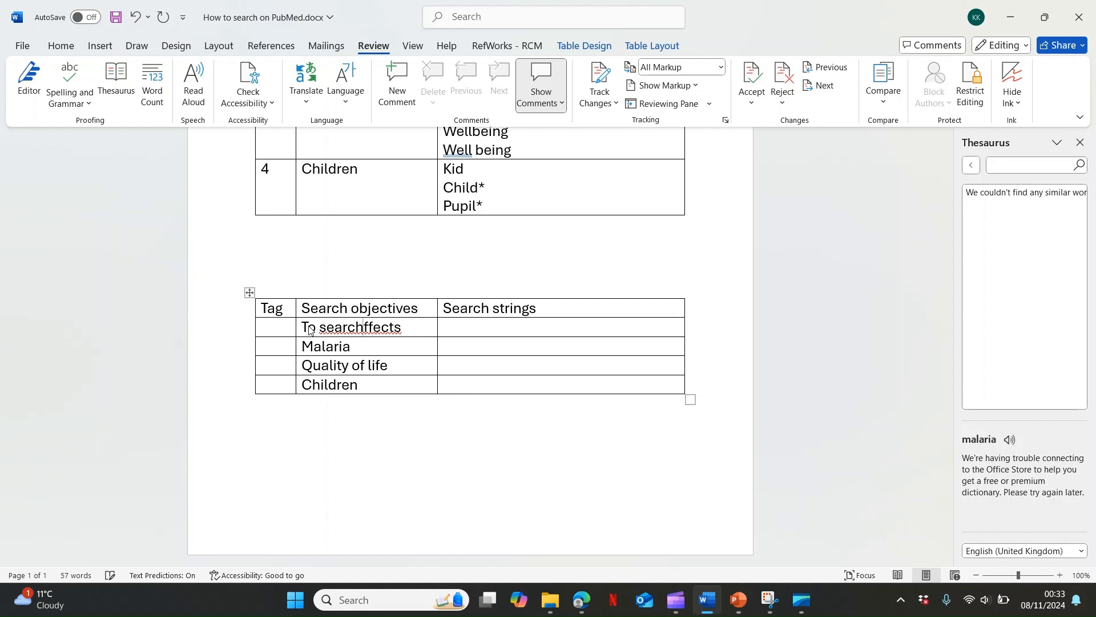
{"action": "type", "text": " ofr"}
{"action": "key", "text": "BackSpace"}
{"action": "key", "text": "BackSpace"}
{"action": "key", "text": "BackSpace"}
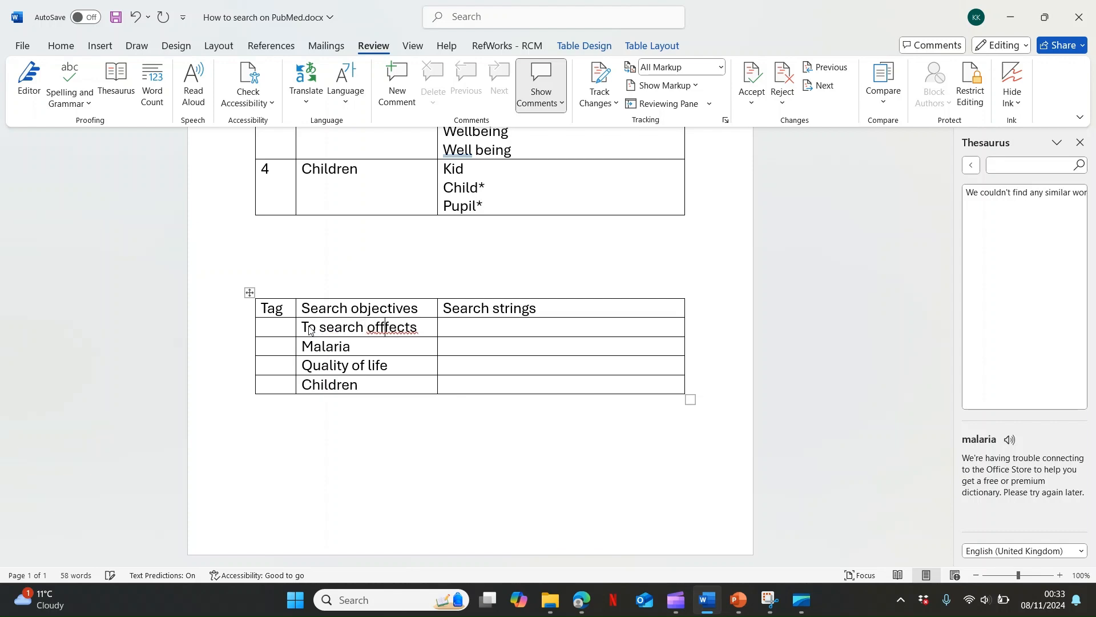
{"action": "type", "text": "for literat"}
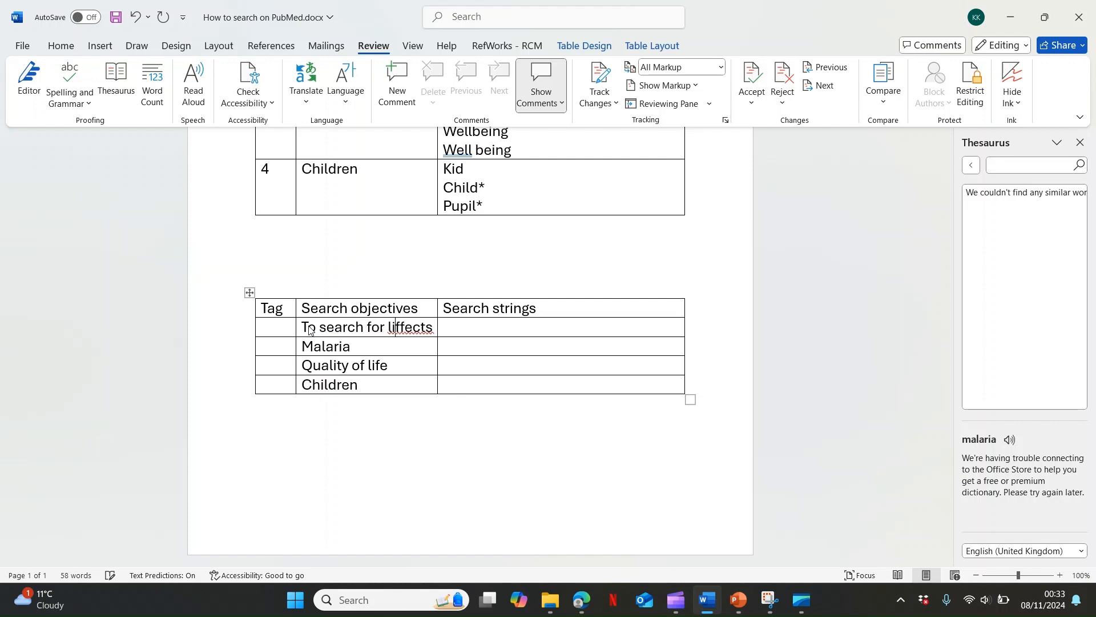
{"action": "type", "text": "ur"}
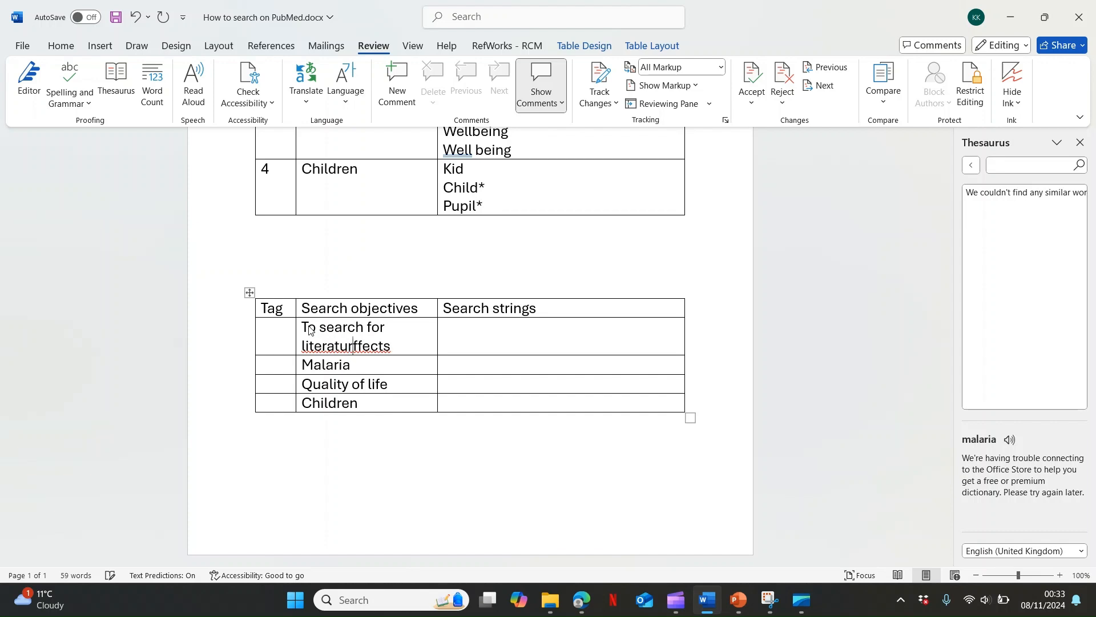
{"action": "type", "text": "e on e"}
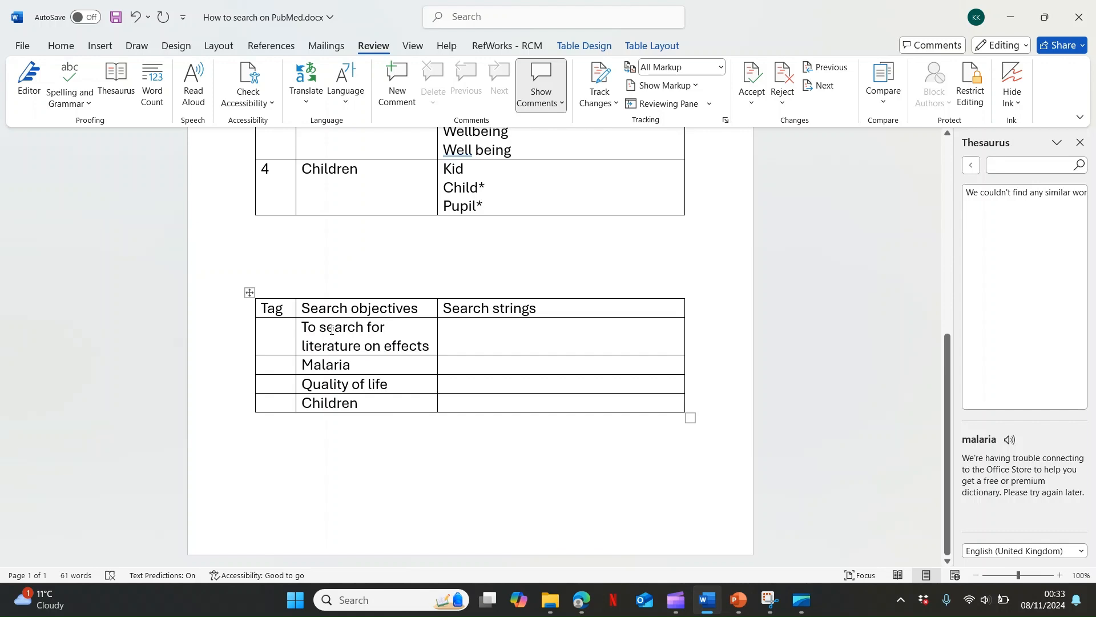
- Copy the phrase "To search for literature on" from the effects row and make the Malaria entry read "To search for literature on malaria"
{"action": "triple_click", "coordinate": [390, 344]}
{"action": "left_click_drag", "start_coordinate": [390, 344], "coordinate": [313, 368]}
{"action": "key", "text": "ctrl+c"}
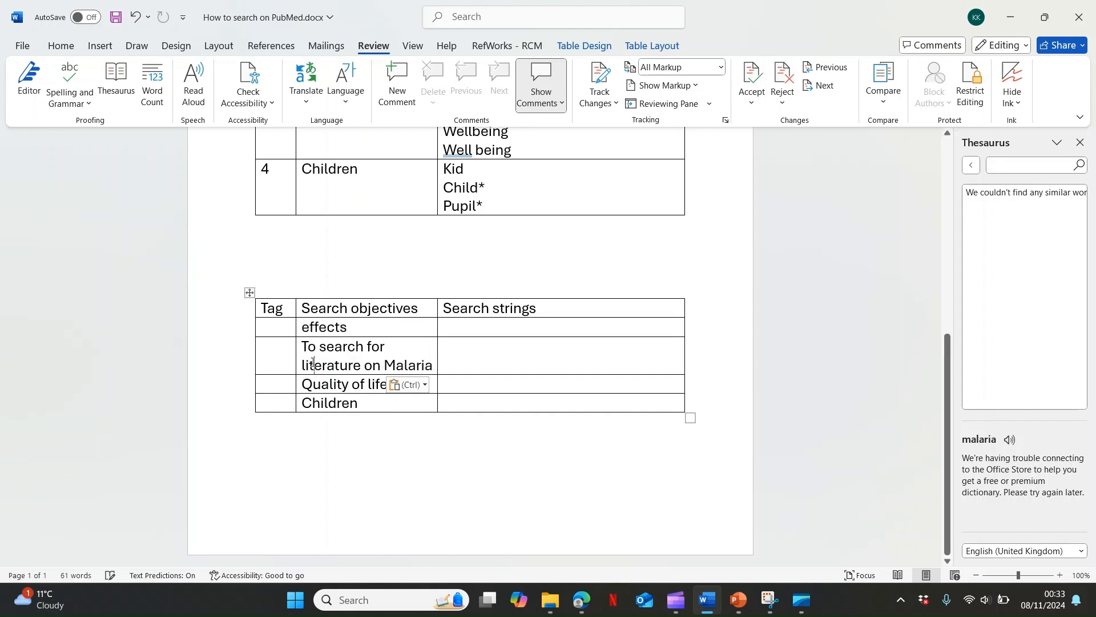
{"action": "key", "text": "ctrl+z"}
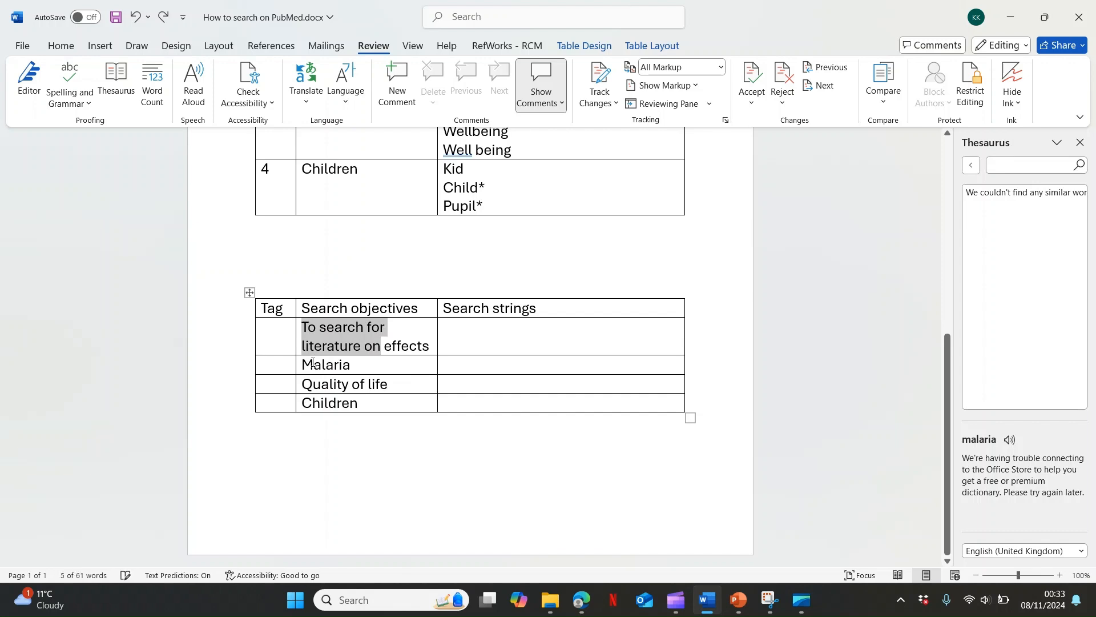
{"action": "left_click", "coordinate": [313, 363]}
{"action": "key", "text": "BackSpace"}
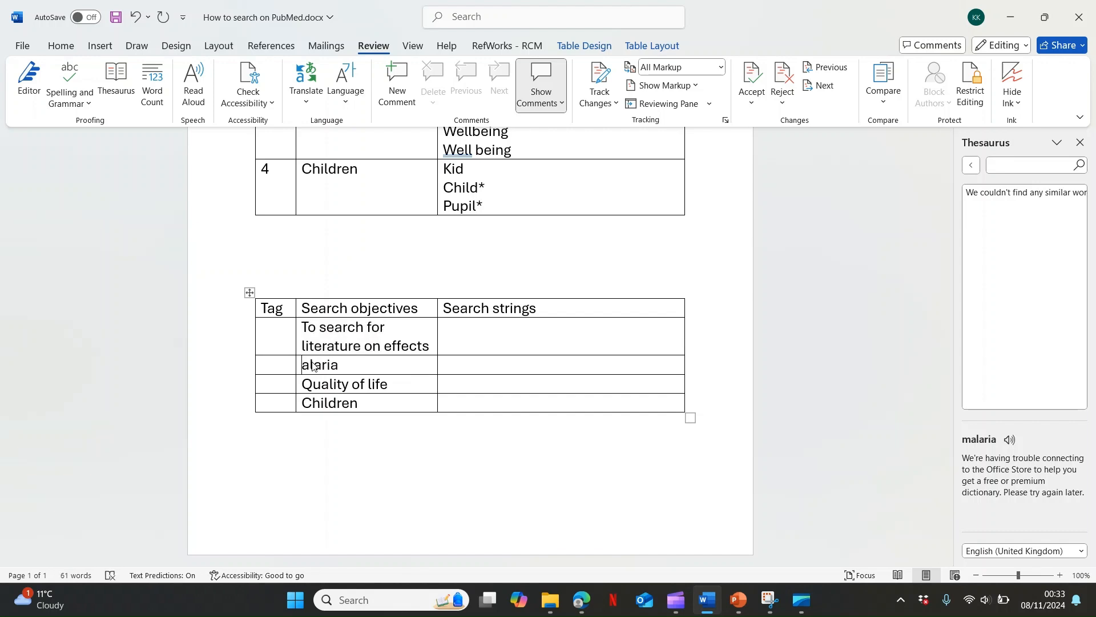
{"action": "key", "text": "ctrl+v"}
{"action": "type", "text": "m"}
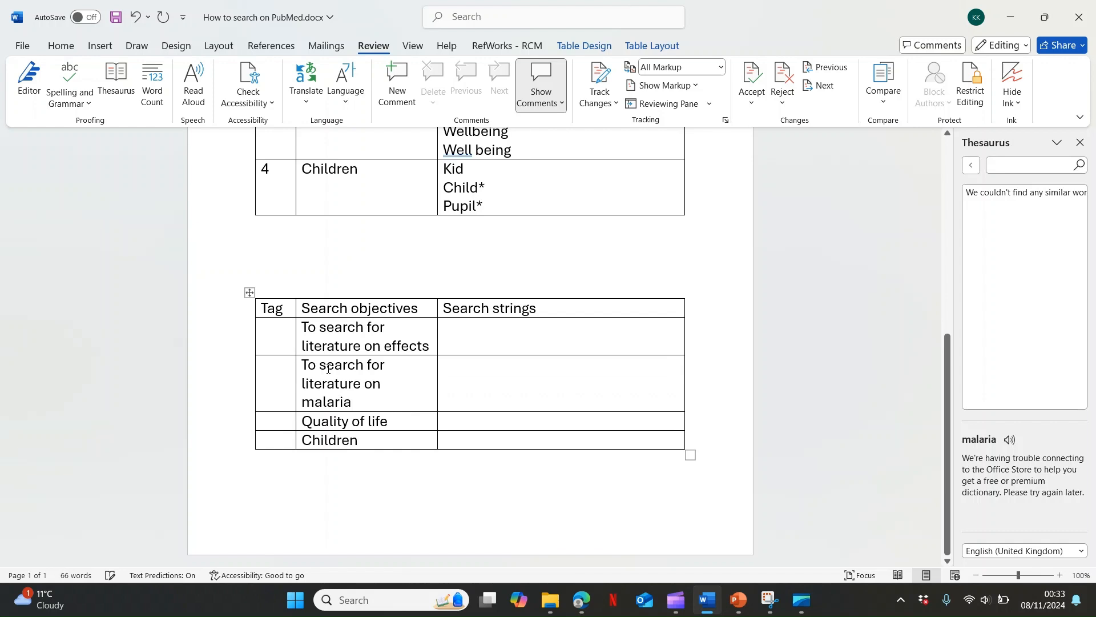
- Change the Quality of life entry to "To search for literature on quality of life"
{"action": "left_click", "coordinate": [312, 423]}
{"action": "key", "text": "BackSpace"}
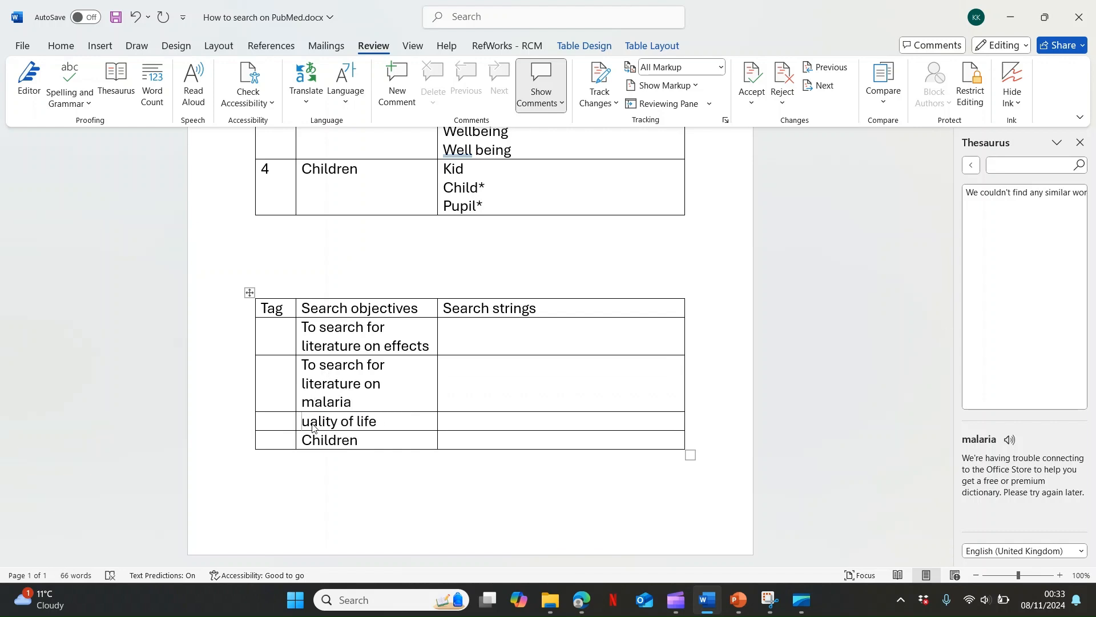
{"action": "type", "text": "To search for literature on"}
{"action": "type", "text": "q"}
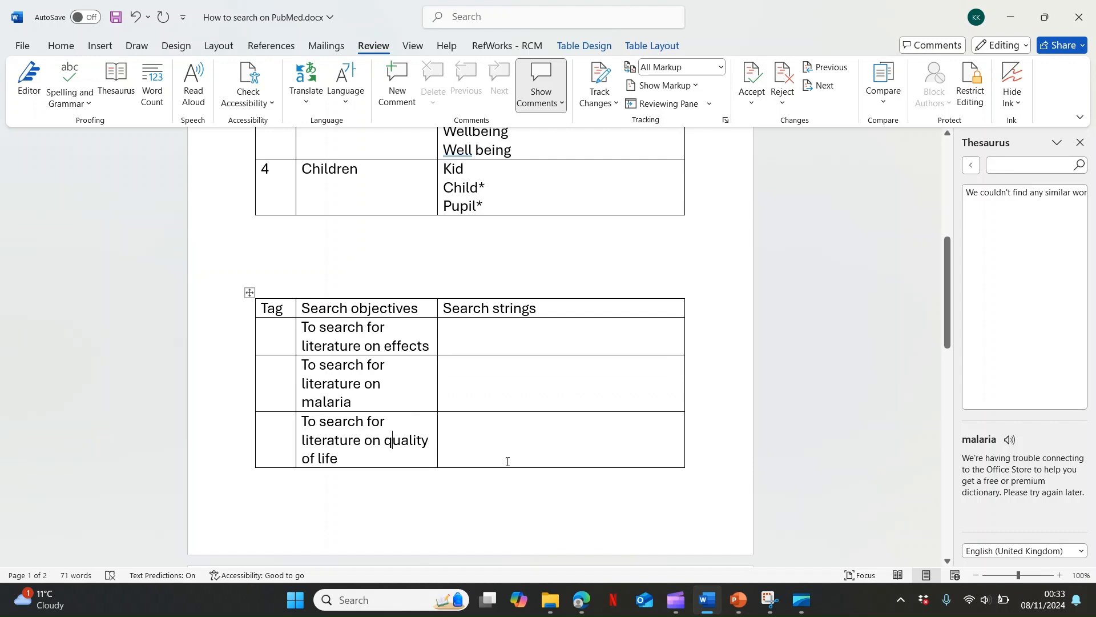
- Change the Children entry to "To search for literature on children"
{"action": "left_click_drag", "start_coordinate": [950, 338], "coordinate": [950, 385]}
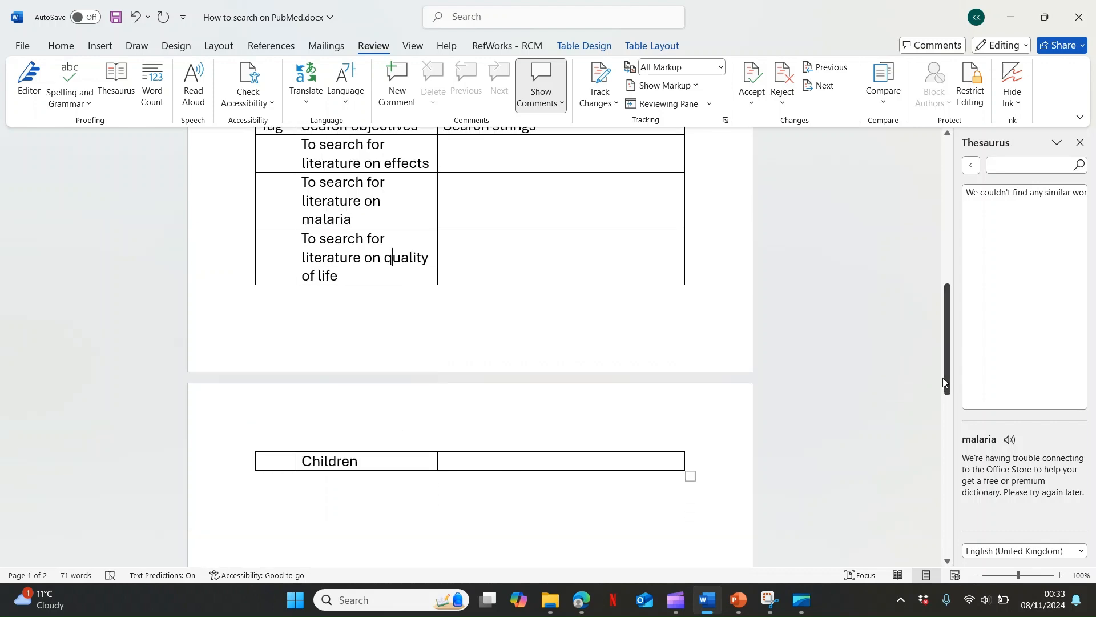
{"action": "left_click", "coordinate": [311, 461]}
{"action": "key", "text": "BackSpace"}
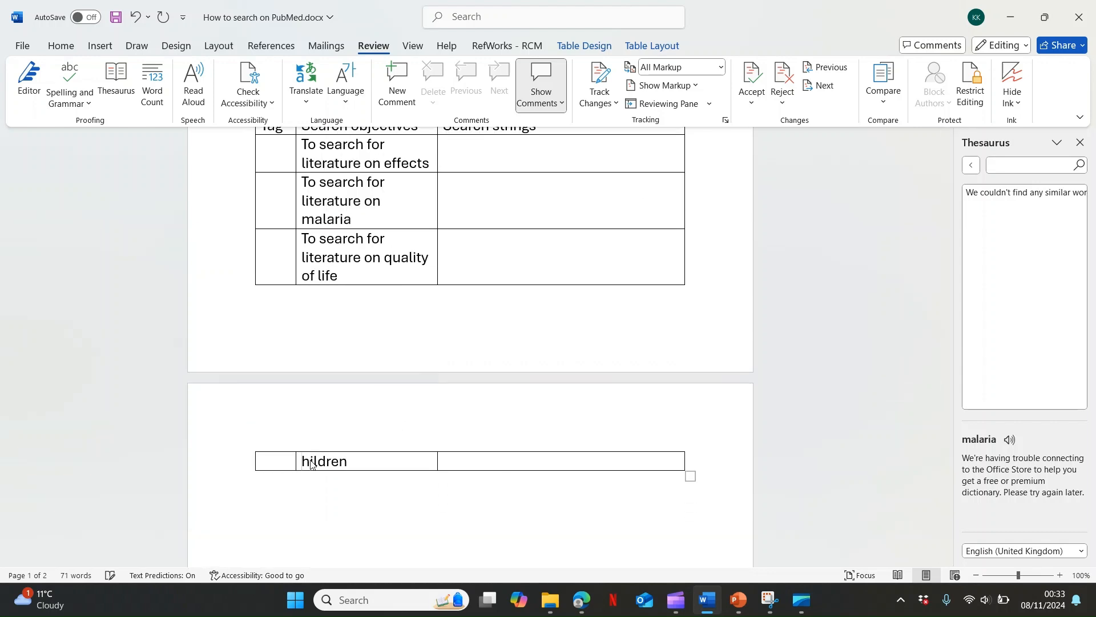
{"action": "type", "text": "To search for literature on"}
{"action": "type", "text": "c"}
- Add a row to the end of the table with the objective "To search for literature on the effects of malaria on the quality of life of children"
{"action": "key", "text": "Tab"}
{"action": "key", "text": "Tab"}
{"action": "key", "text": "Tab"}
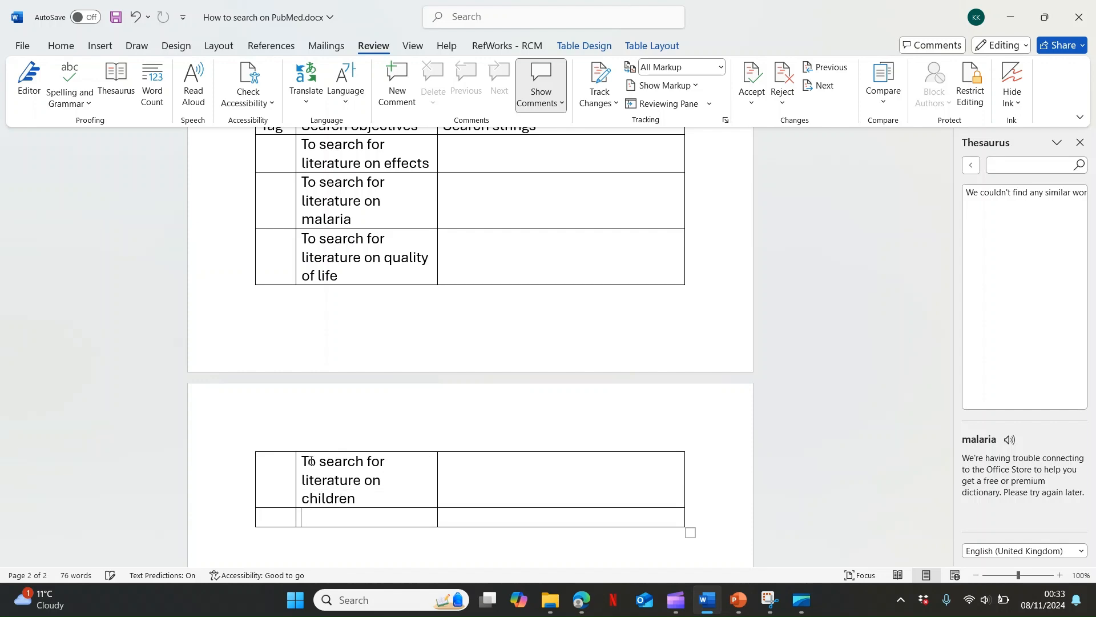
{"action": "type", "text": "To search for literature on"}
{"action": "type", "text": "the effe"}
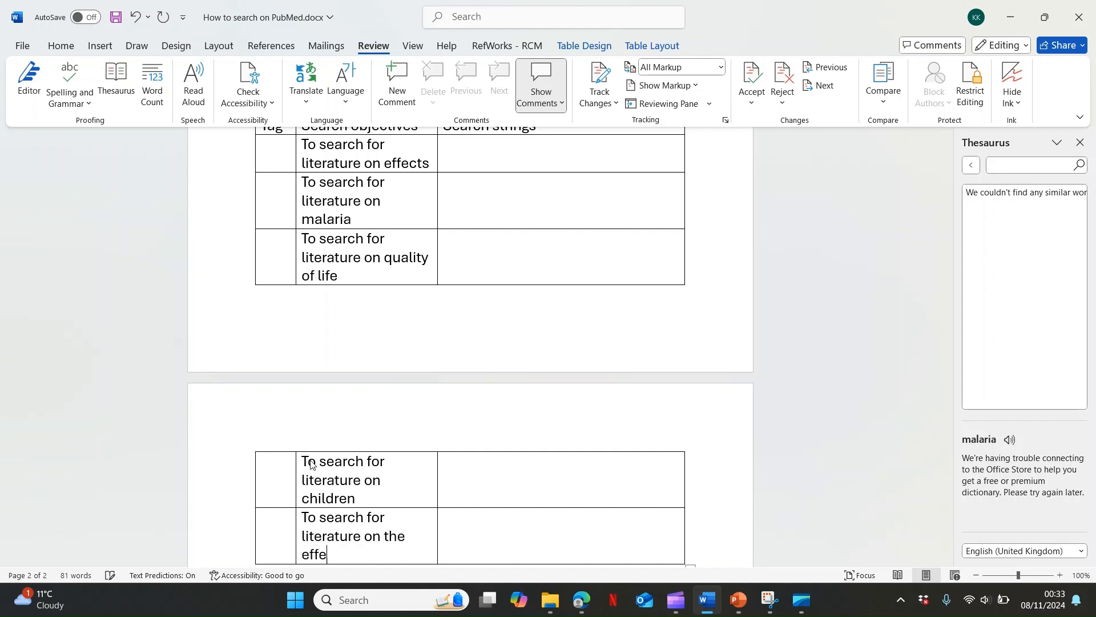
{"action": "type", "text": "cts of malaria on the quality of life of children"}
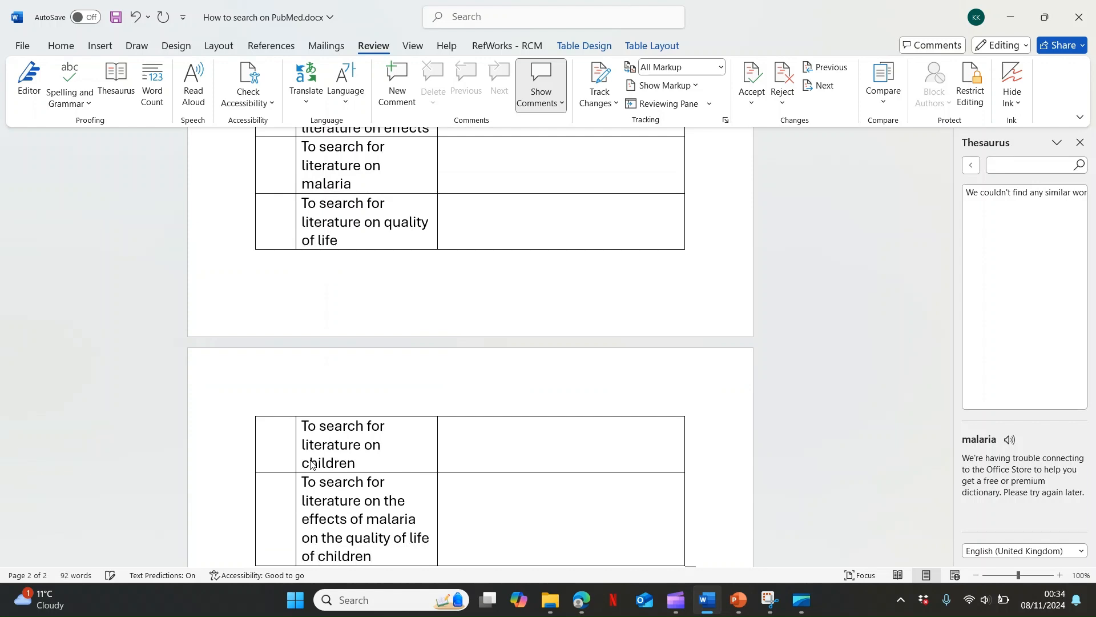
- Close the Thesaurus pane and review the keyword table and the search objectives table
{"action": "left_click", "coordinate": [1080, 142]}
{"action": "left_click_drag", "start_coordinate": [1090, 342], "coordinate": [1092, 214]}
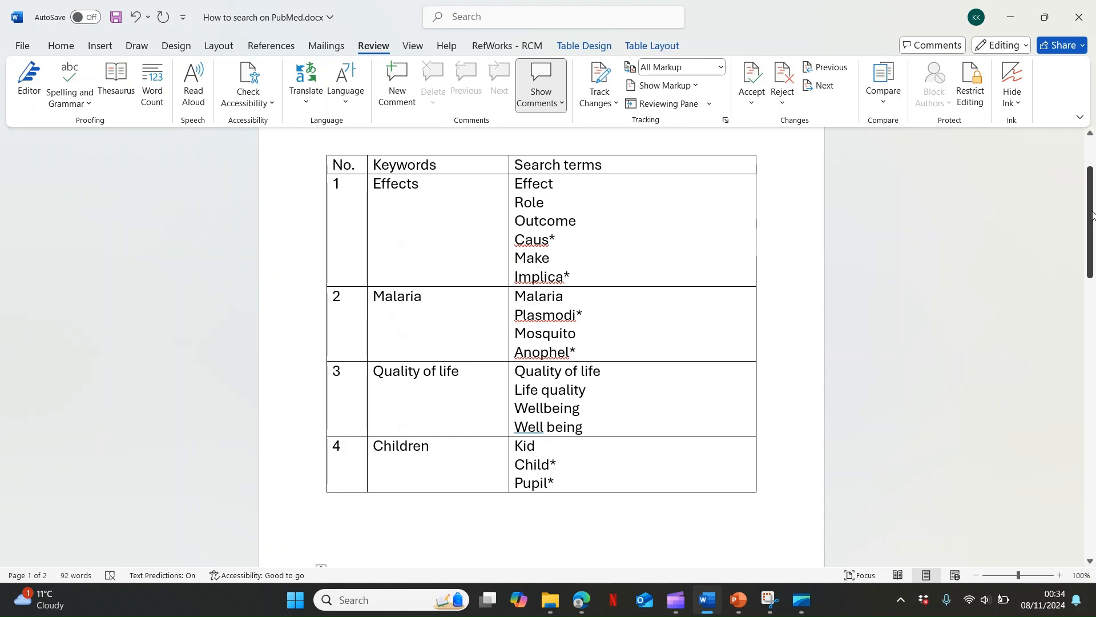
{"action": "left_click_drag", "start_coordinate": [1091, 214], "coordinate": [1092, 266]}
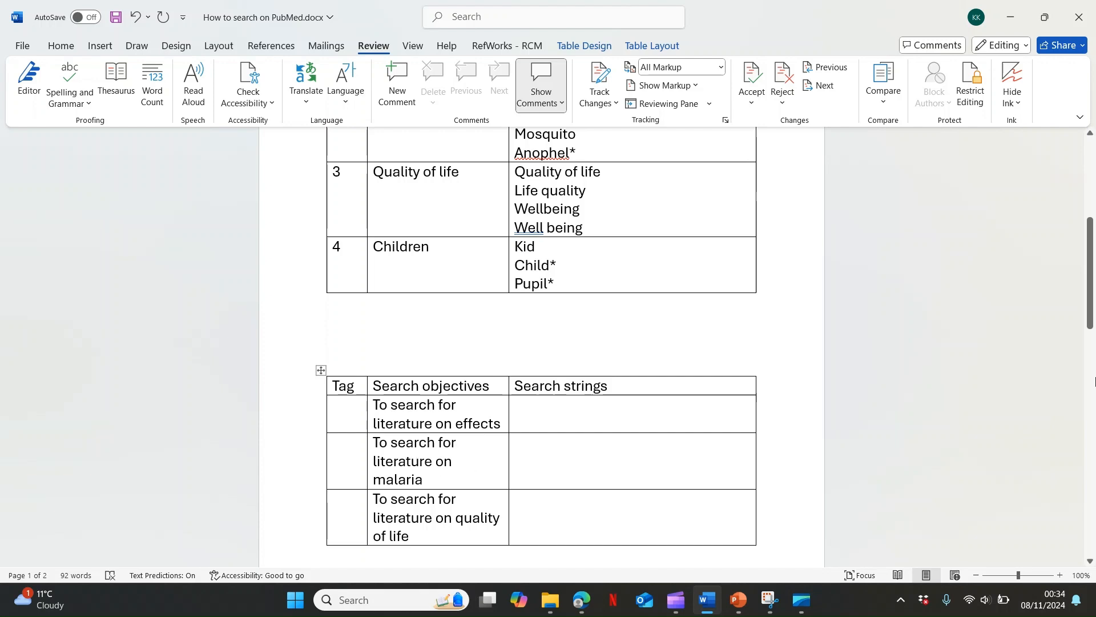
{"action": "left_click_drag", "start_coordinate": [1094, 354], "coordinate": [1093, 403]}
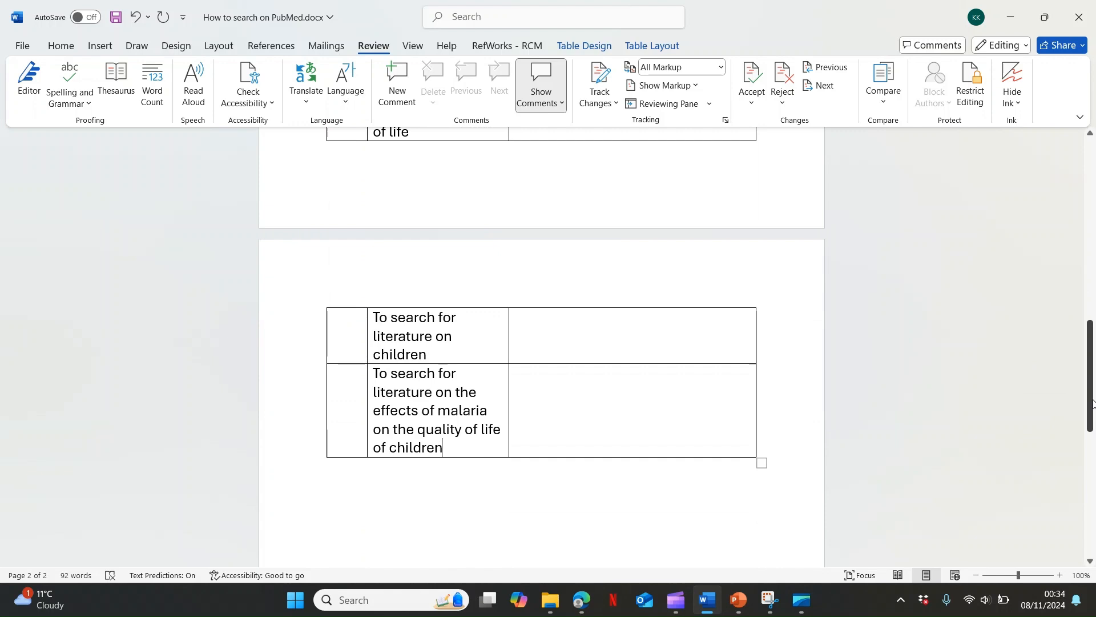
{"action": "left_click_drag", "start_coordinate": [1094, 404], "coordinate": [1095, 249]}
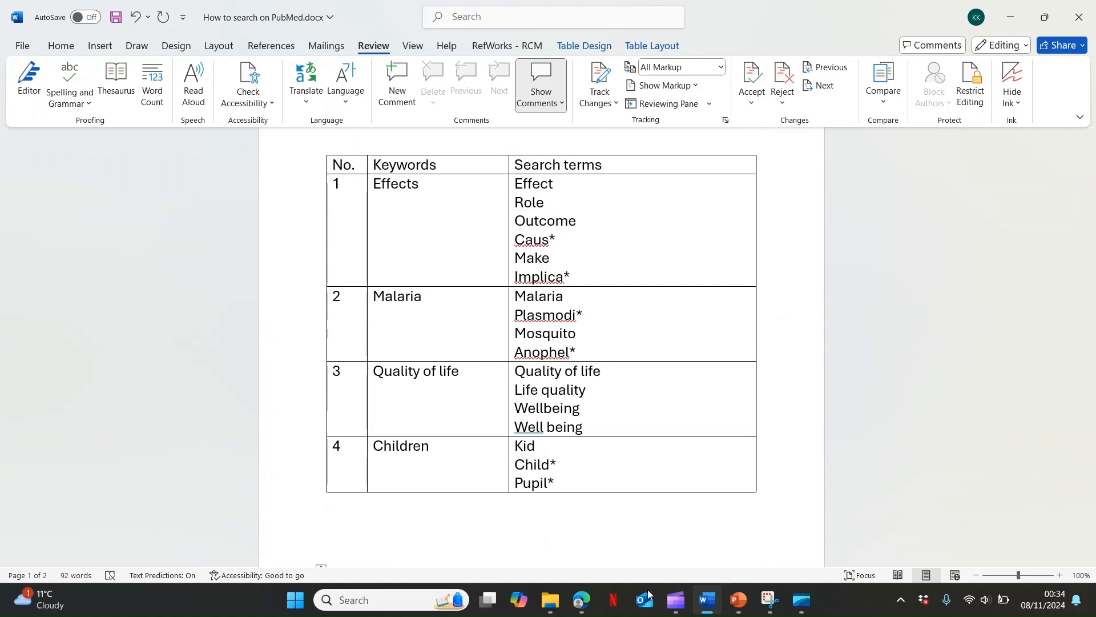
- Switch to the PubMed page in Edge and open its Advanced Search Builder
{"action": "left_click", "coordinate": [581, 600]}
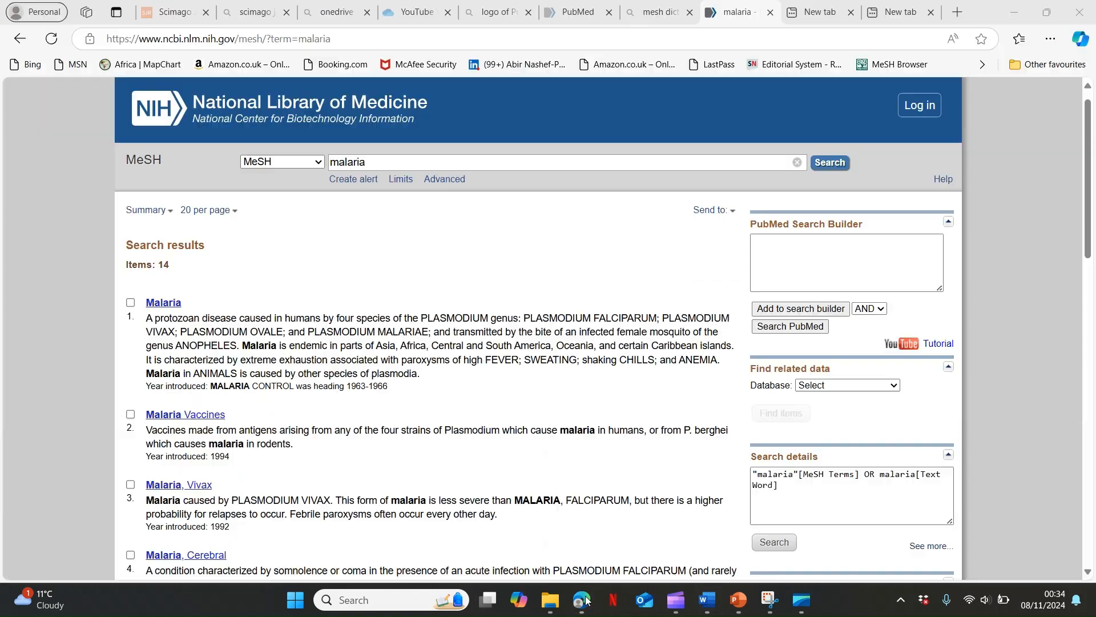
{"action": "left_click", "coordinate": [581, 16]}
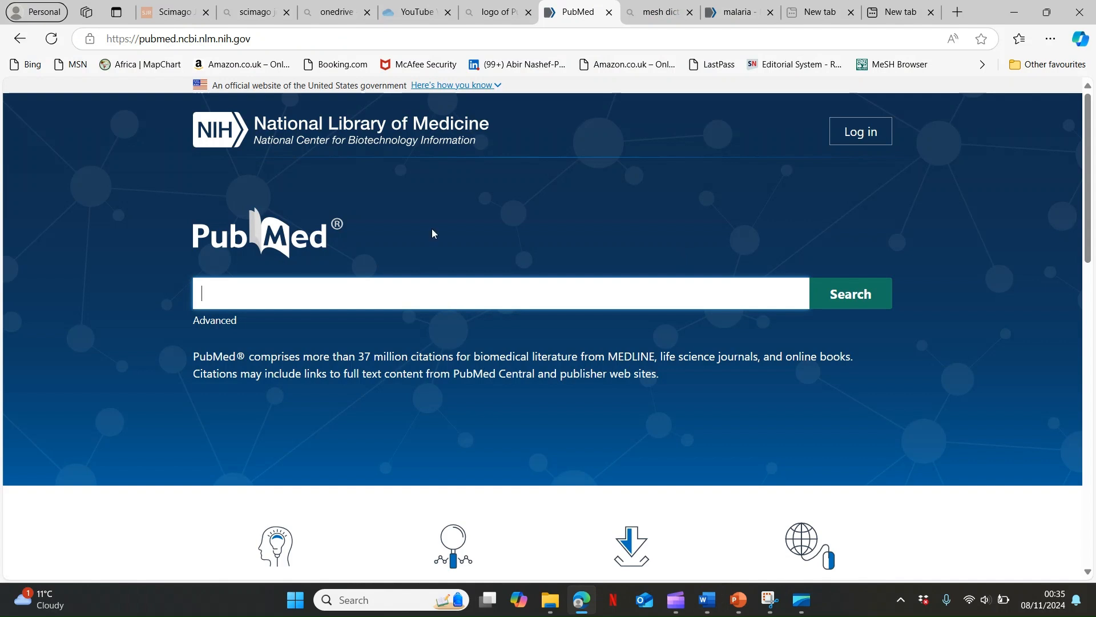
{"action": "left_click", "coordinate": [224, 323]}
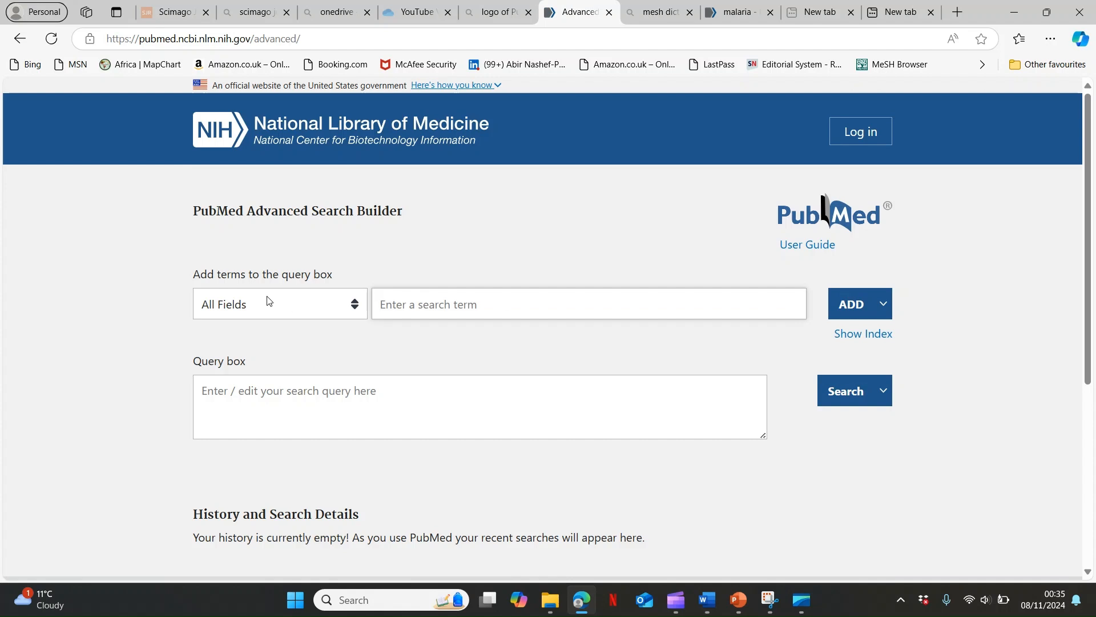
- Set the search field for new query terms to Title/Abstract
{"action": "left_click", "coordinate": [358, 309]}
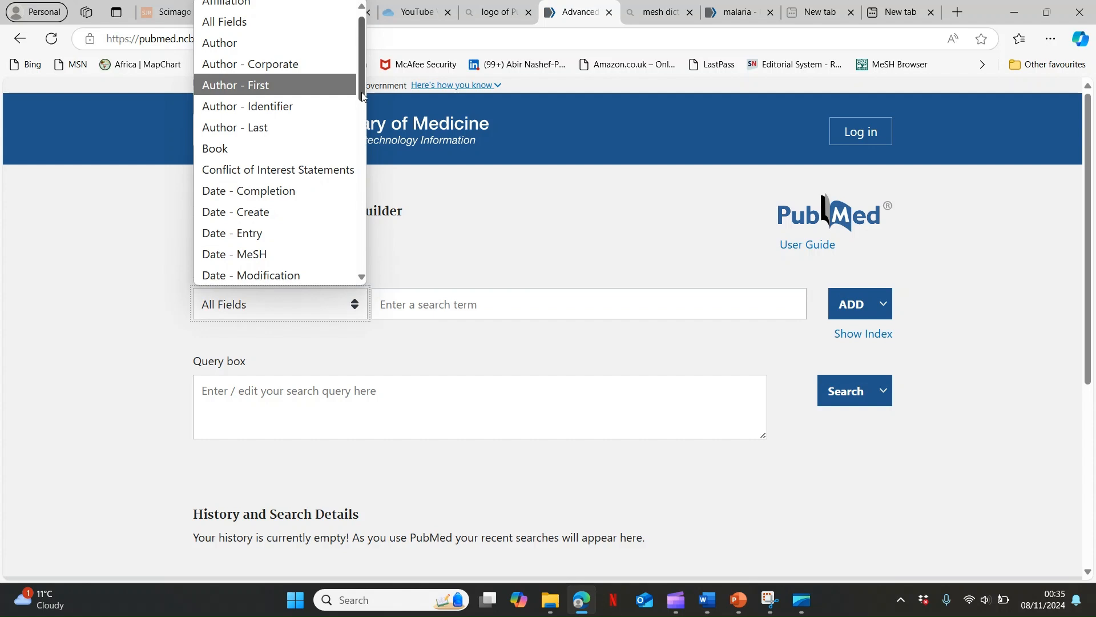
{"action": "left_click_drag", "start_coordinate": [362, 91], "coordinate": [361, 269]}
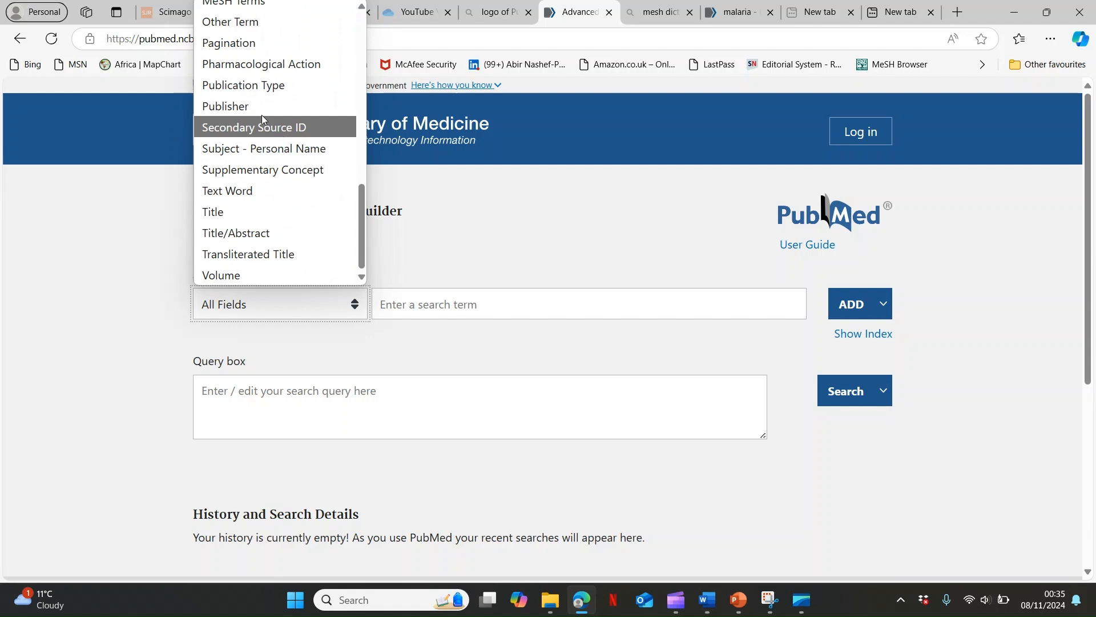
{"action": "mouse_move", "coordinate": [363, 224]}
{"action": "left_mouse_down"}
{"action": "mouse_move", "coordinate": [361, 200]}
{"action": "mouse_move", "coordinate": [360, 225]}
{"action": "left_mouse_up"}
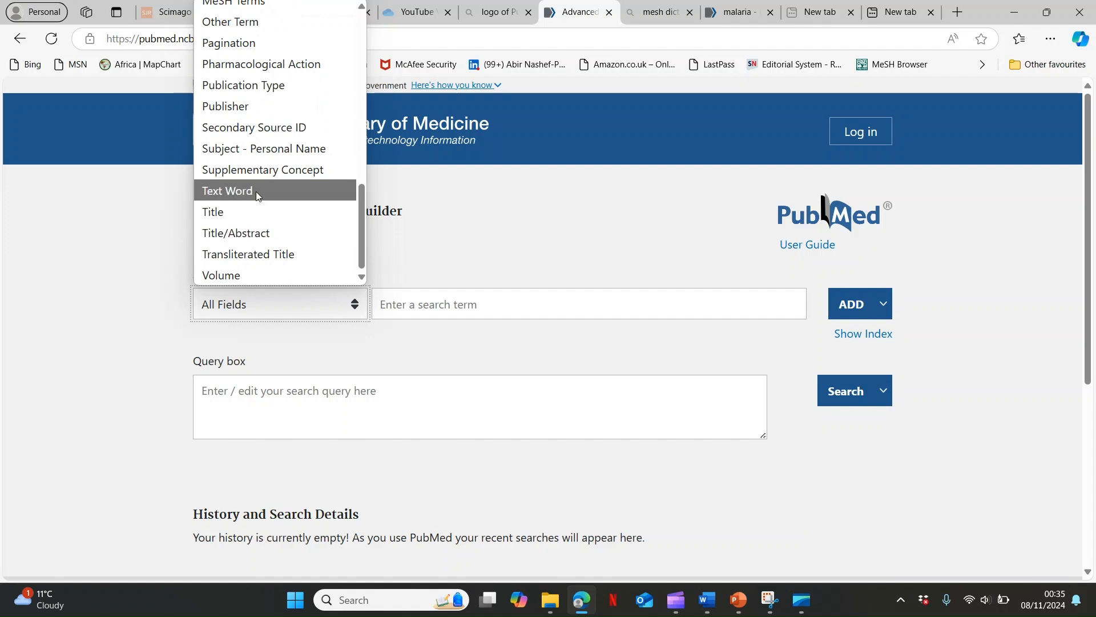
{"action": "mouse_move", "coordinate": [359, 232]}
{"action": "left_mouse_down"}
{"action": "mouse_move", "coordinate": [361, 62]}
{"action": "mouse_move", "coordinate": [356, 229]}
{"action": "left_mouse_up"}
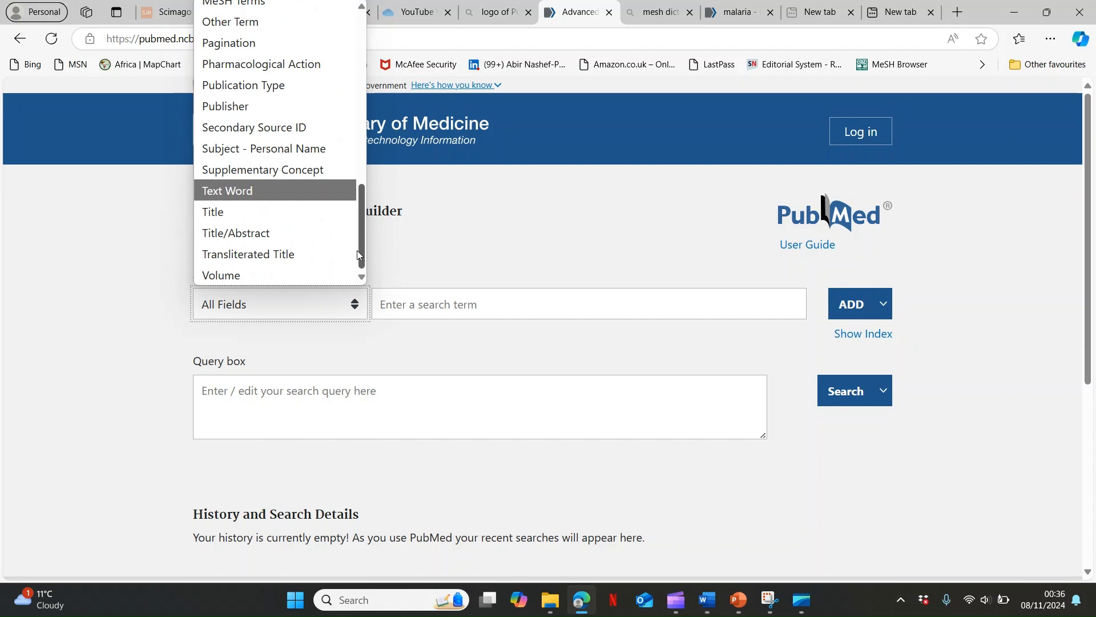
{"action": "left_click", "coordinate": [269, 233]}
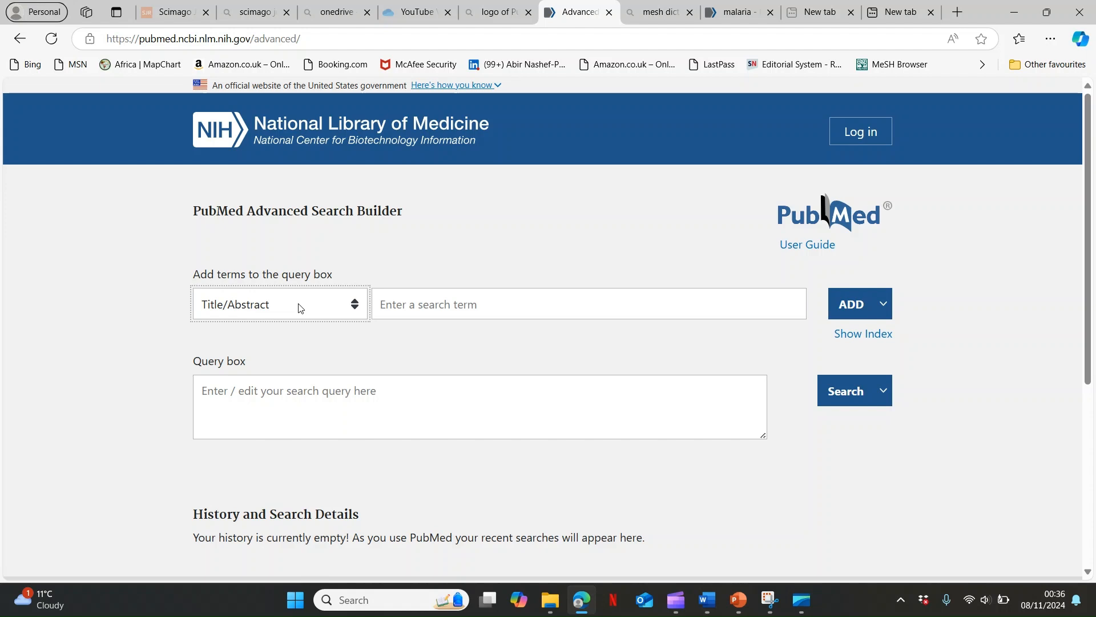
- Check the Effects search terms in the Word document, return to PubMed in Edge and add "effect" to the query with OR
{"action": "left_click", "coordinate": [887, 306]}
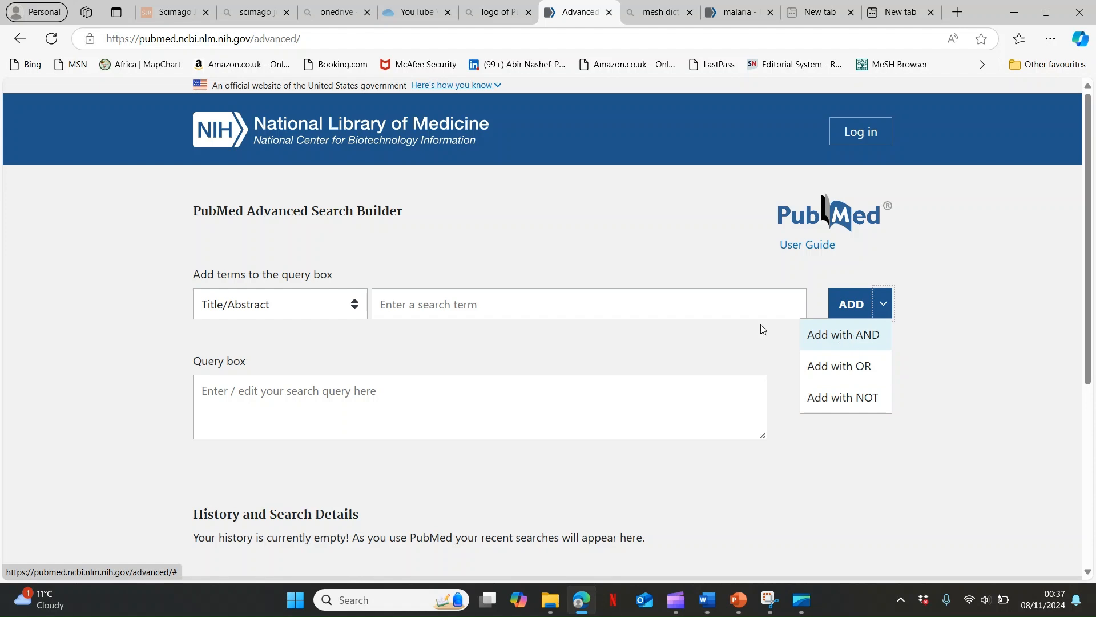
{"action": "left_click", "coordinate": [704, 303]}
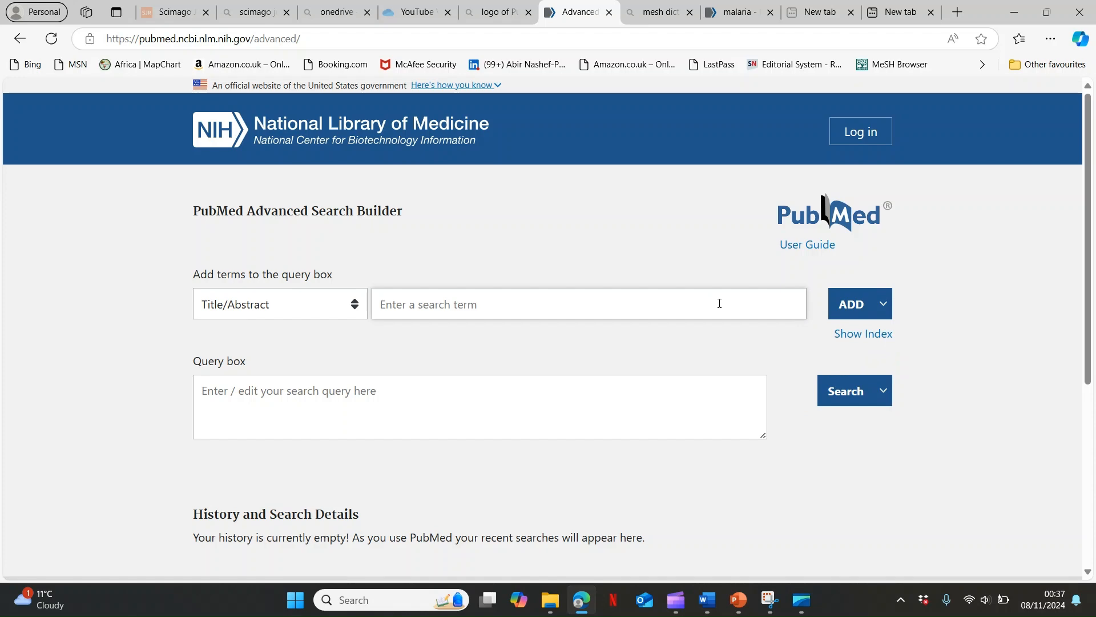
{"action": "left_click", "coordinate": [708, 611]}
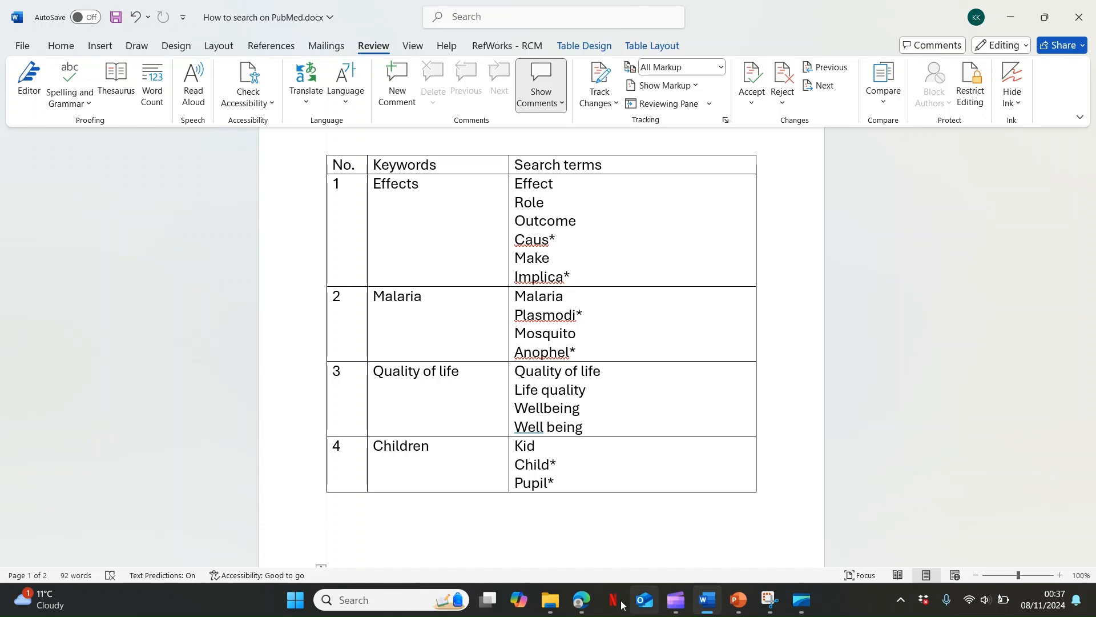
{"action": "left_click", "coordinate": [584, 603]}
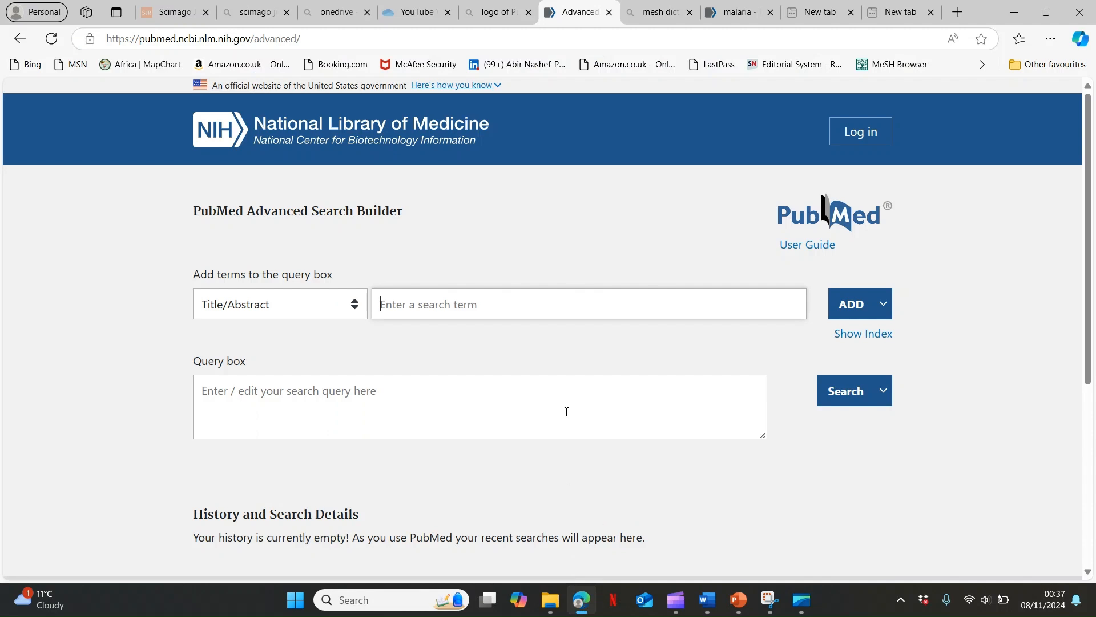
{"action": "type", "text": "effect"}
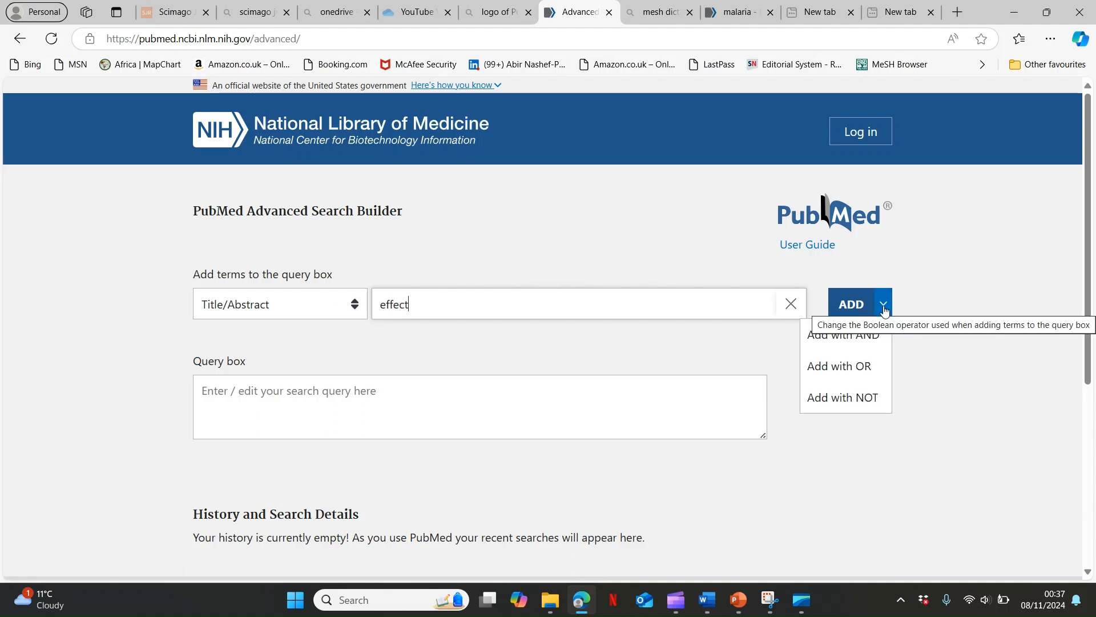
{"action": "mouse_move", "coordinate": [885, 314]}
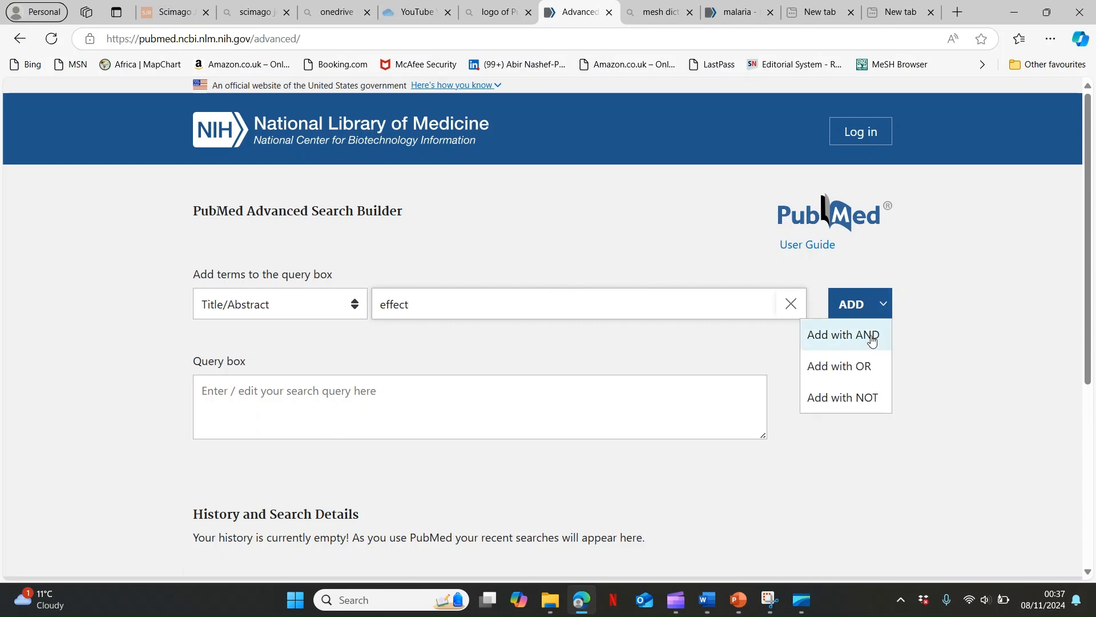
{"action": "left_click", "coordinate": [868, 365]}
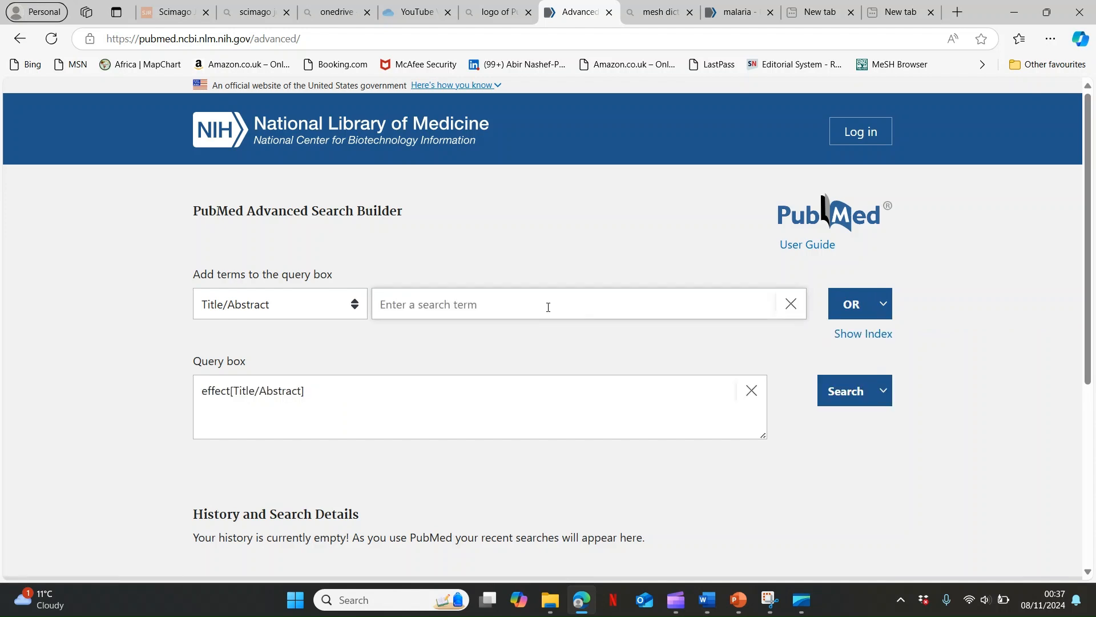
- Add "role", "outcome", "caus*", "make" and "implica*" to the query with OR and run the search
{"action": "type", "text": "role"}
{"action": "key", "text": "Return"}
{"action": "type", "text": "o"}
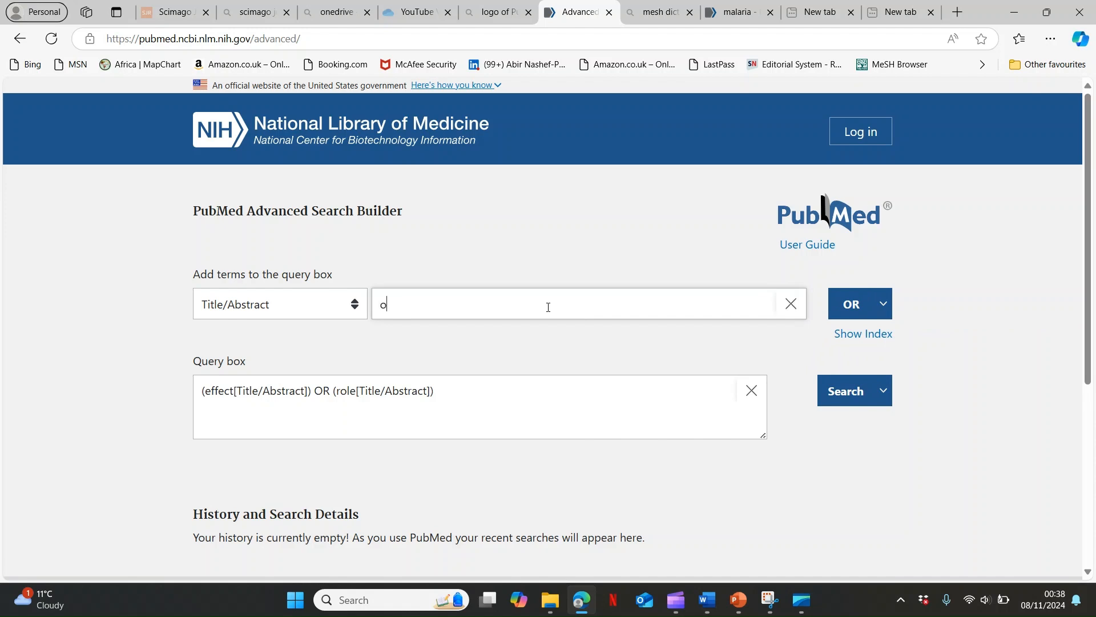
{"action": "type", "text": "utcome"}
{"action": "key", "text": "Return"}
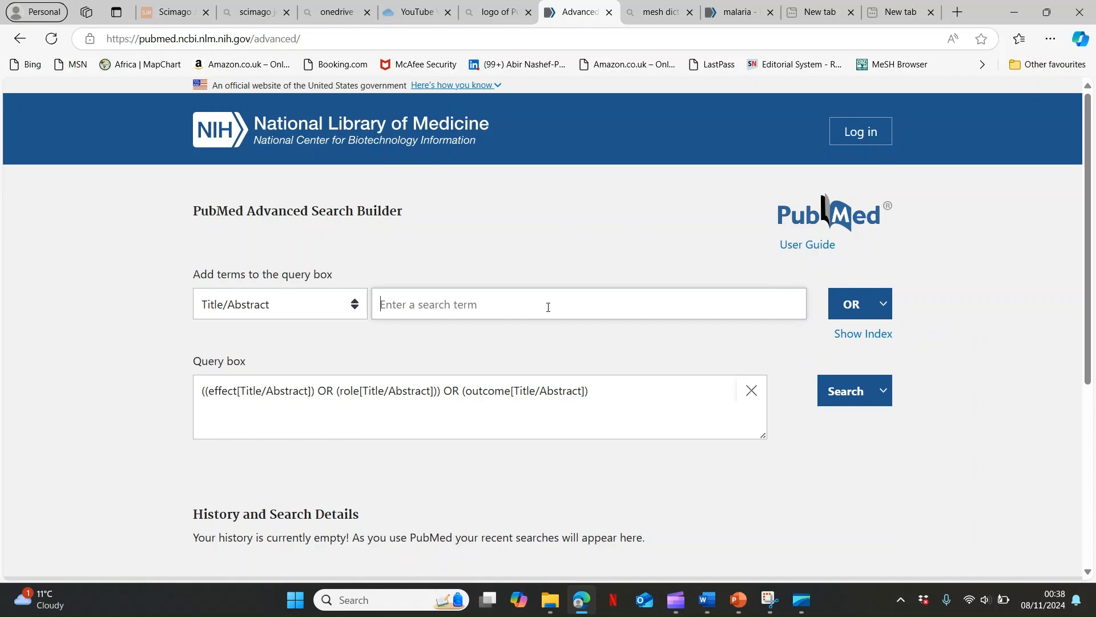
{"action": "type", "text": "caus*"}
{"action": "key", "text": "Return"}
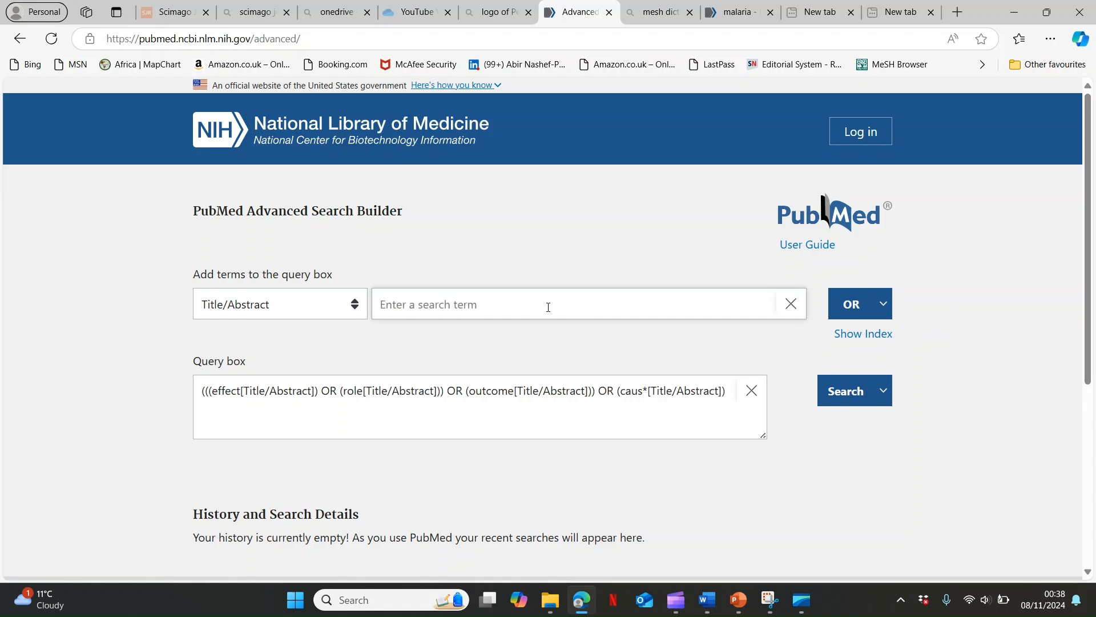
{"action": "type", "text": "make"}
{"action": "key", "text": "Return"}
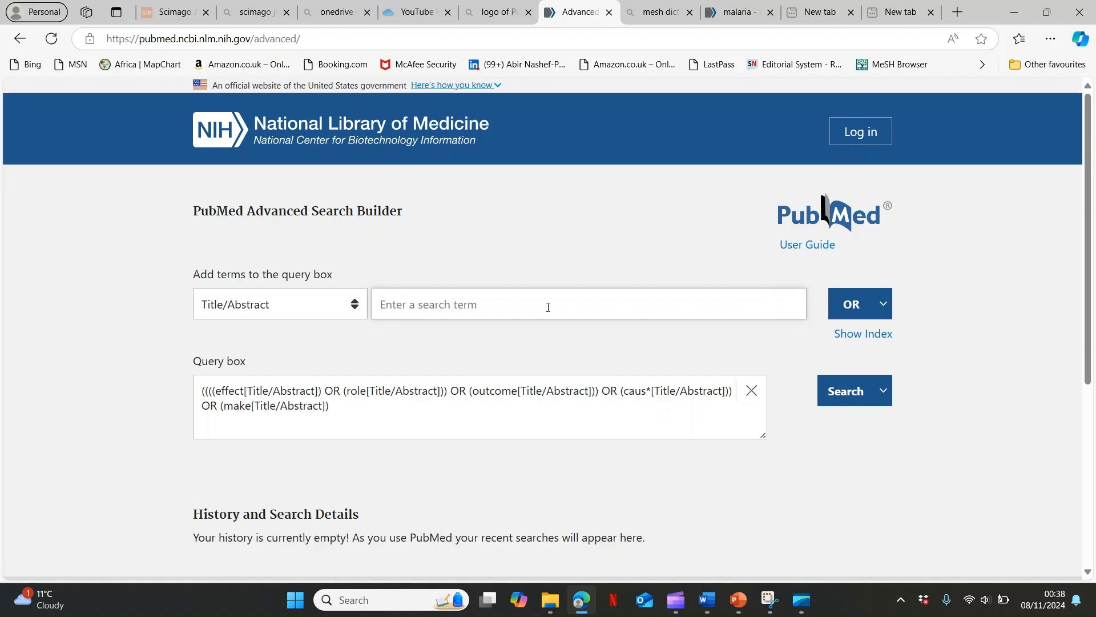
{"action": "type", "text": "implica*"}
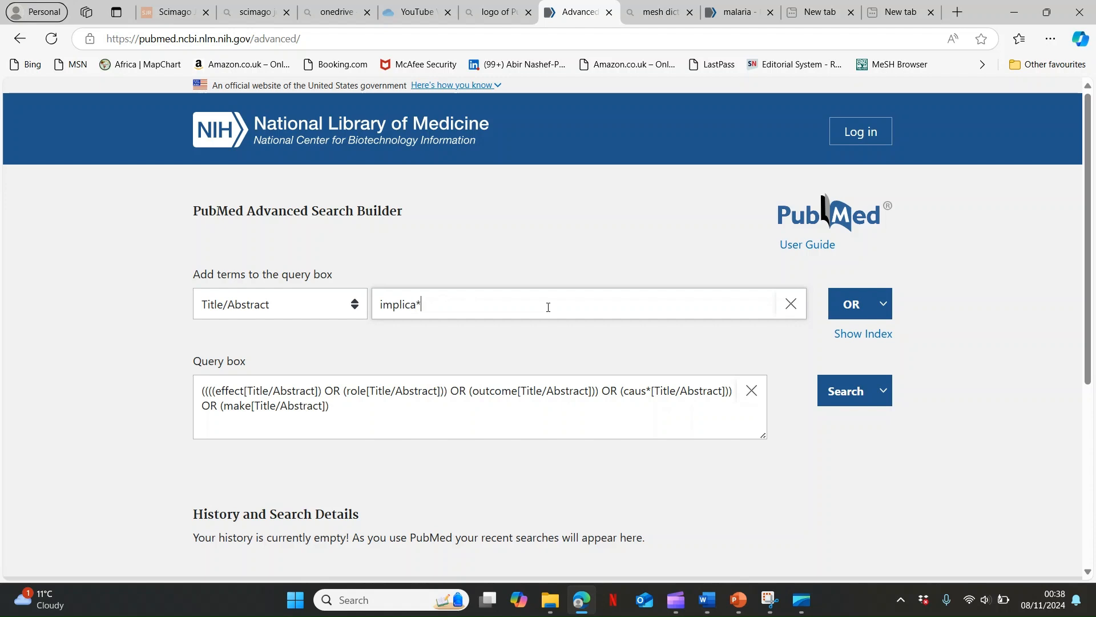
{"action": "key", "text": "Return"}
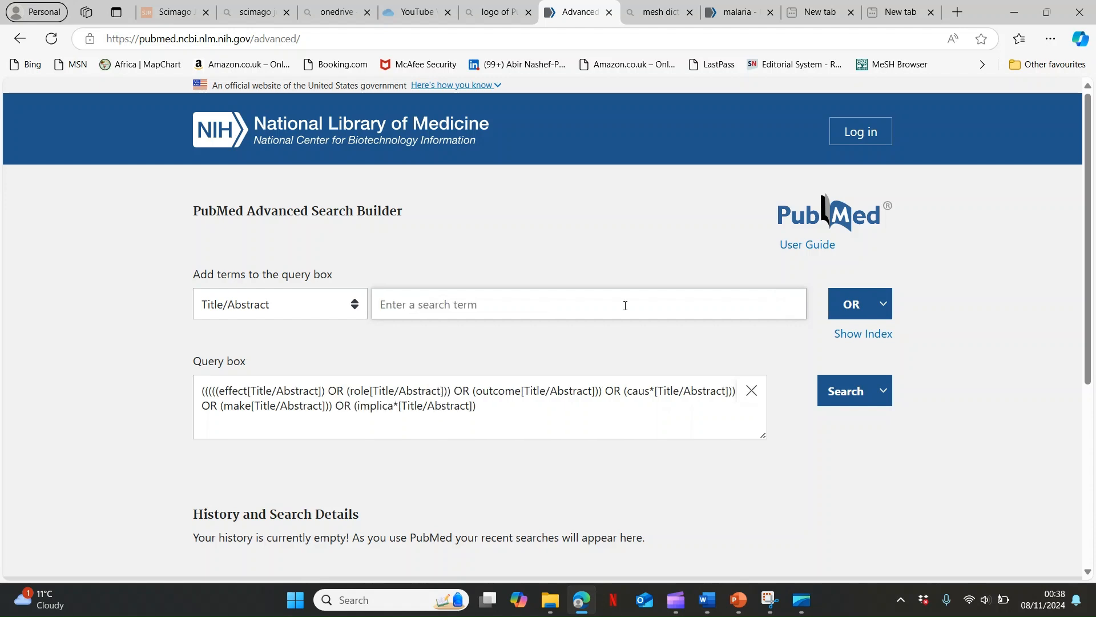
{"action": "left_click", "coordinate": [839, 394]}
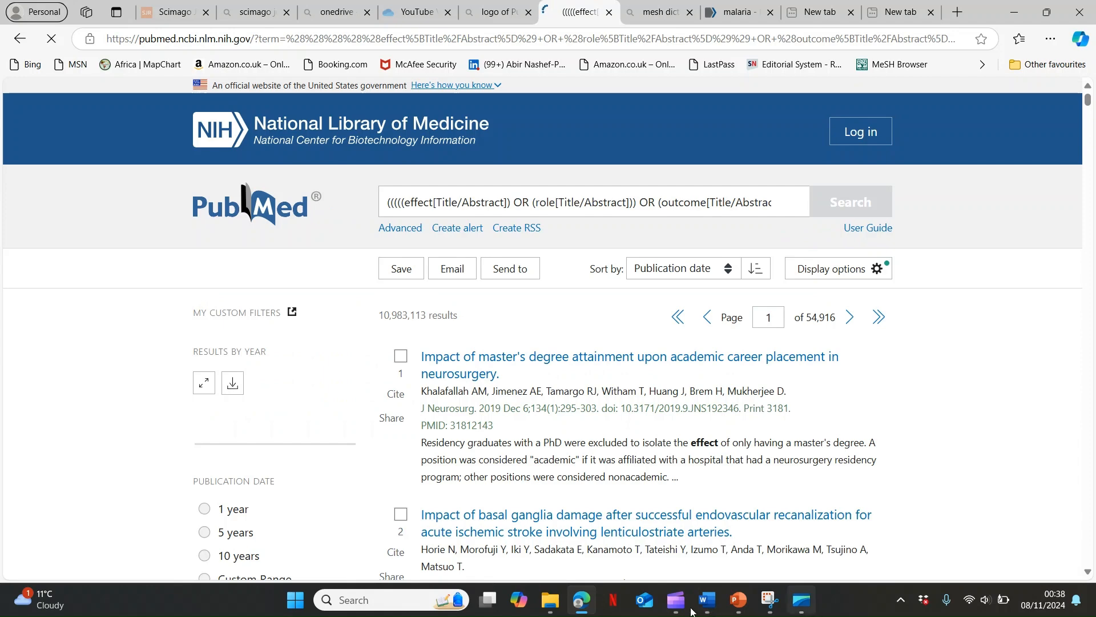
- Switch to the Word document and enter "Search date: 08 November 2024" directly above the search objectives table
{"action": "mouse_move", "coordinate": [706, 606]}
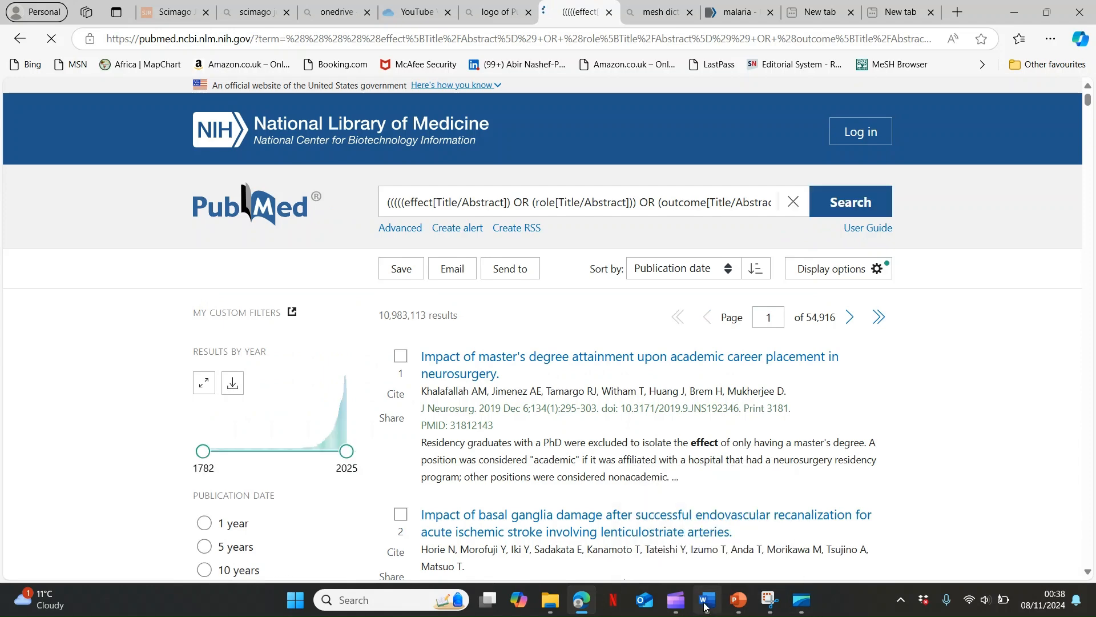
{"action": "left_click", "coordinate": [706, 604]}
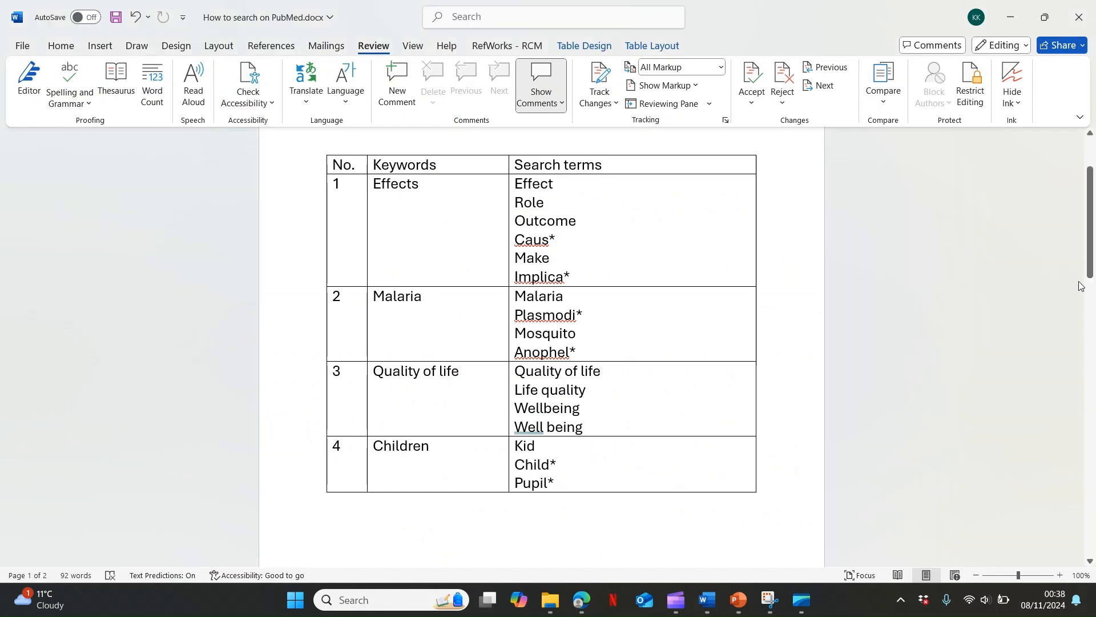
{"action": "left_click_drag", "start_coordinate": [1094, 251], "coordinate": [1093, 315]}
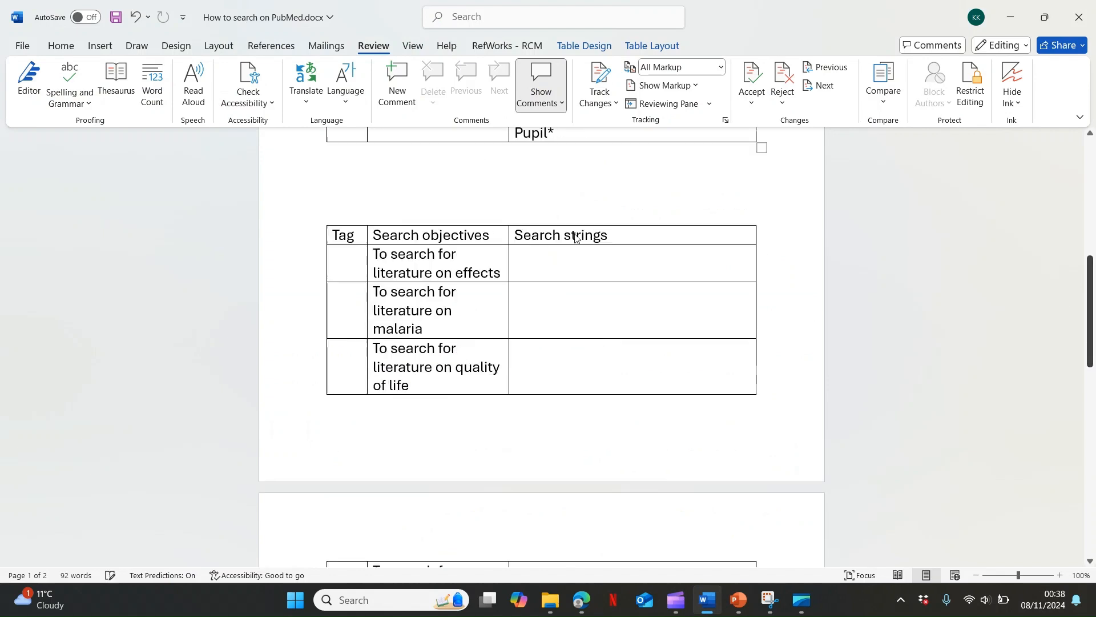
{"action": "left_click", "coordinate": [366, 204]}
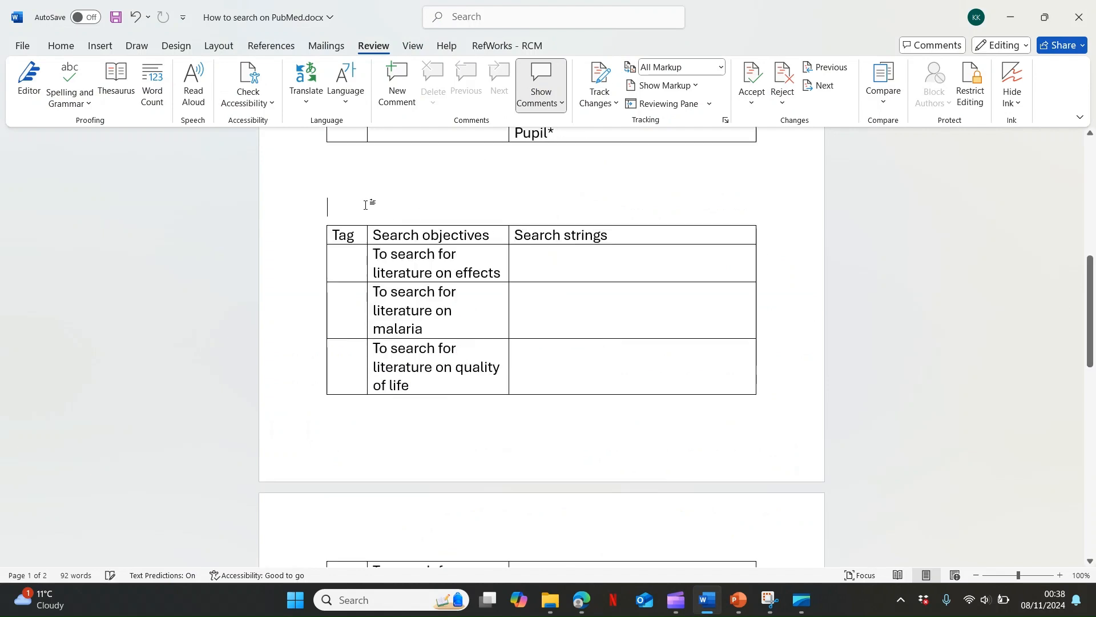
{"action": "type", "text": "Sea"}
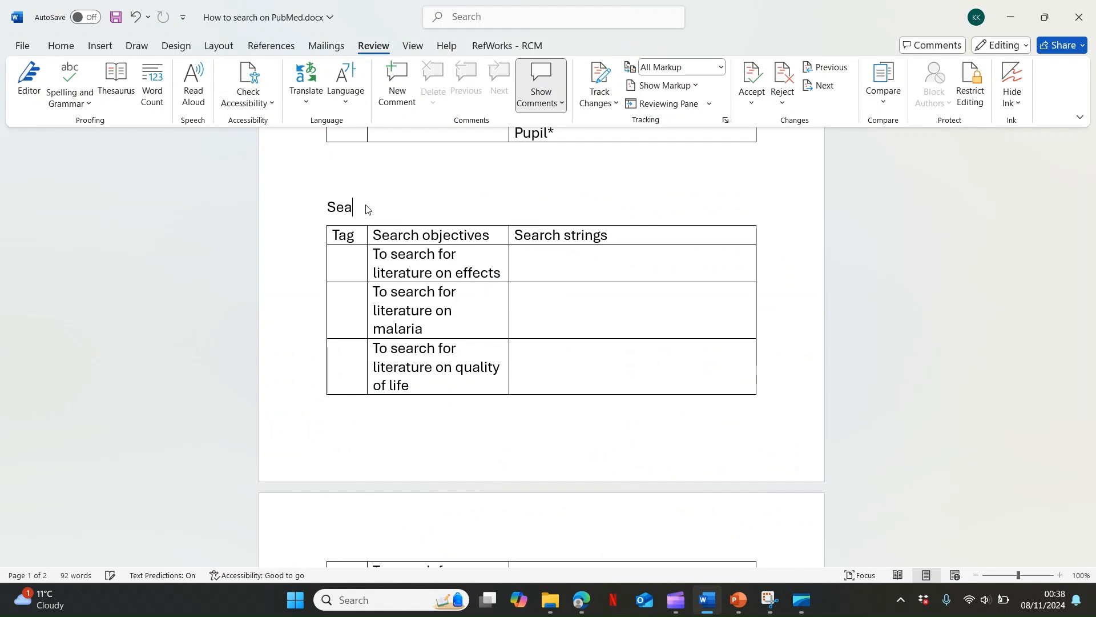
{"action": "type", "text": "rch date: 08 November"}
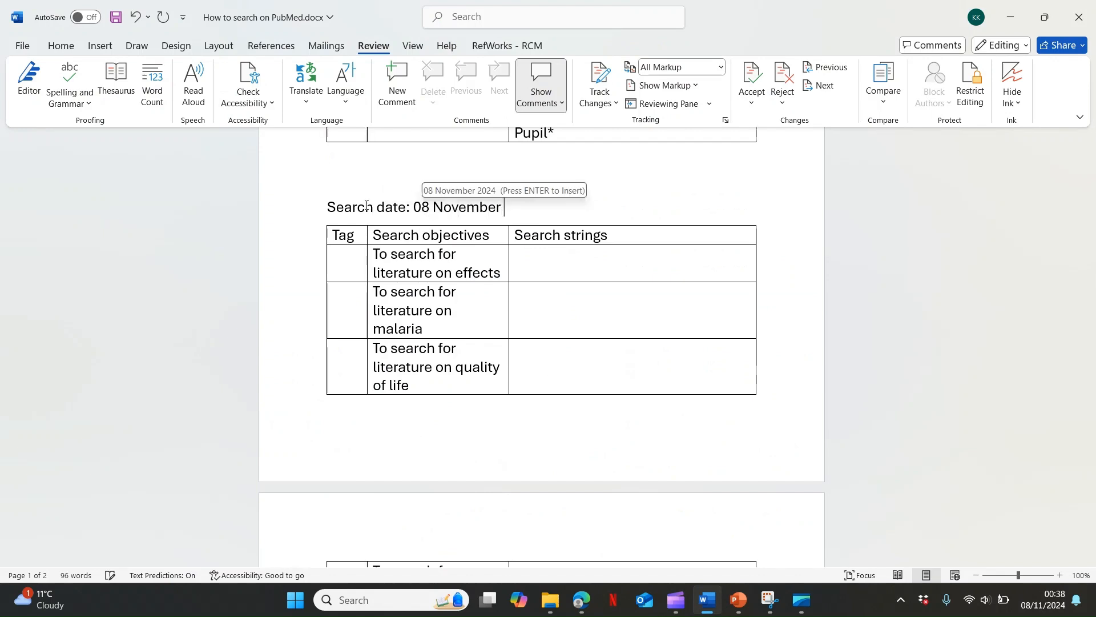
{"action": "key", "text": "Return"}
{"action": "key", "text": "Return"}
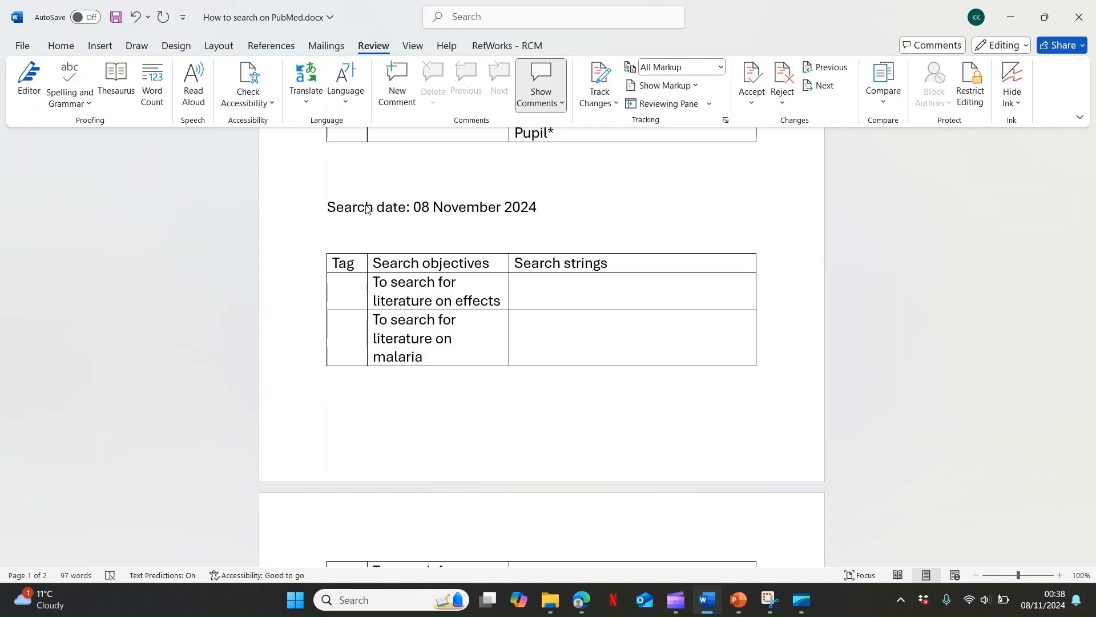
{"action": "key", "text": "BackSpace"}
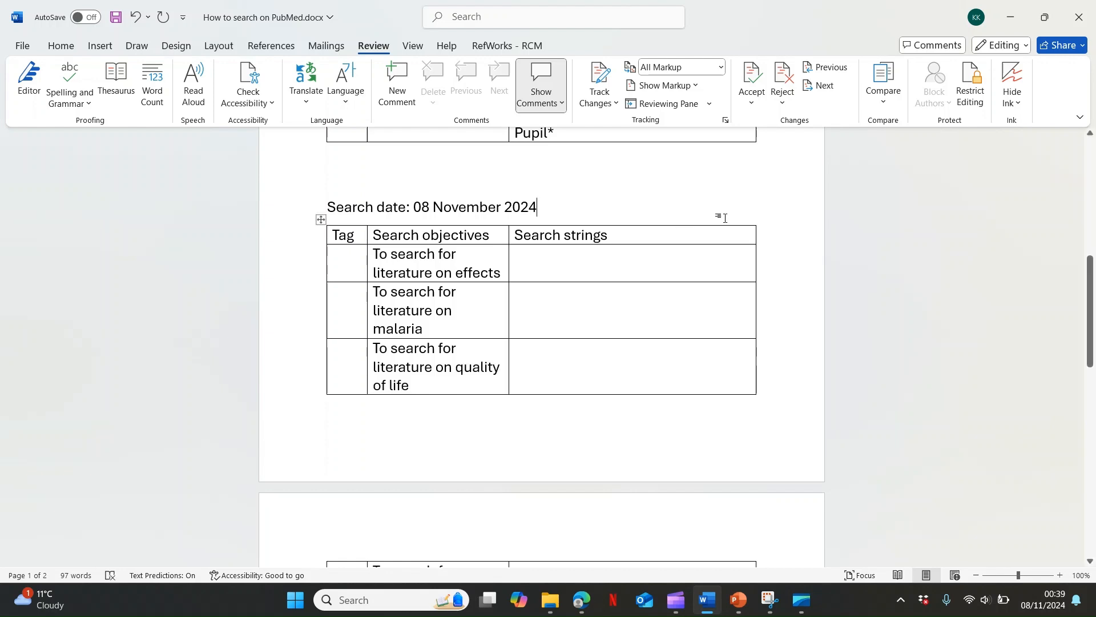
- Add a column headed "Hits" after Search strings and narrow it to widen the Search strings column
{"action": "left_click", "coordinate": [743, 234]}
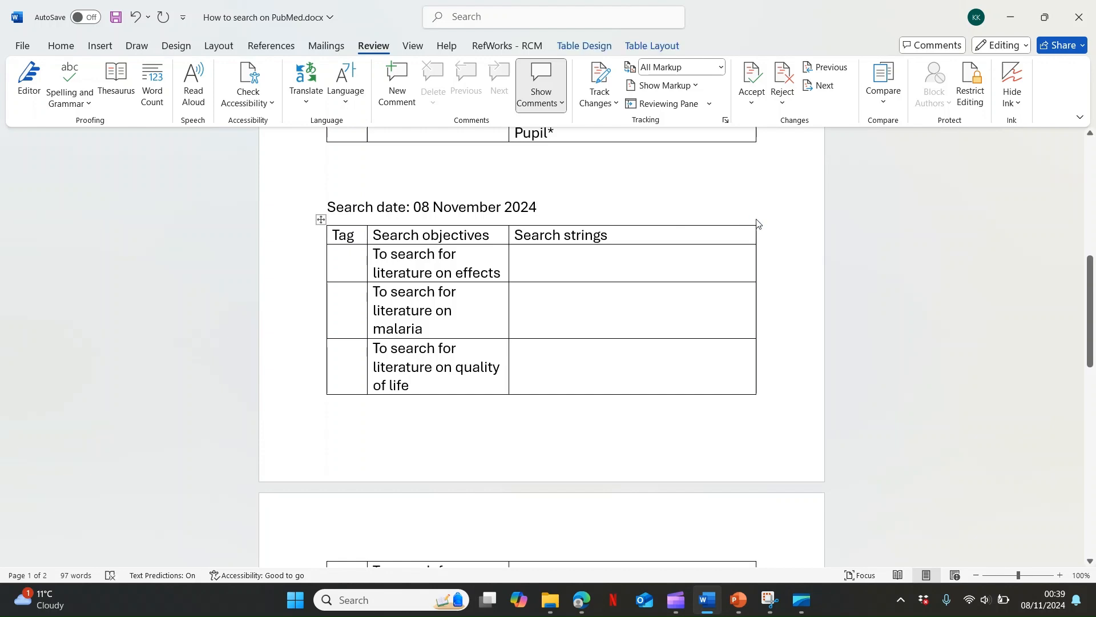
{"action": "left_click", "coordinate": [756, 221]}
{"action": "left_click", "coordinate": [695, 236]}
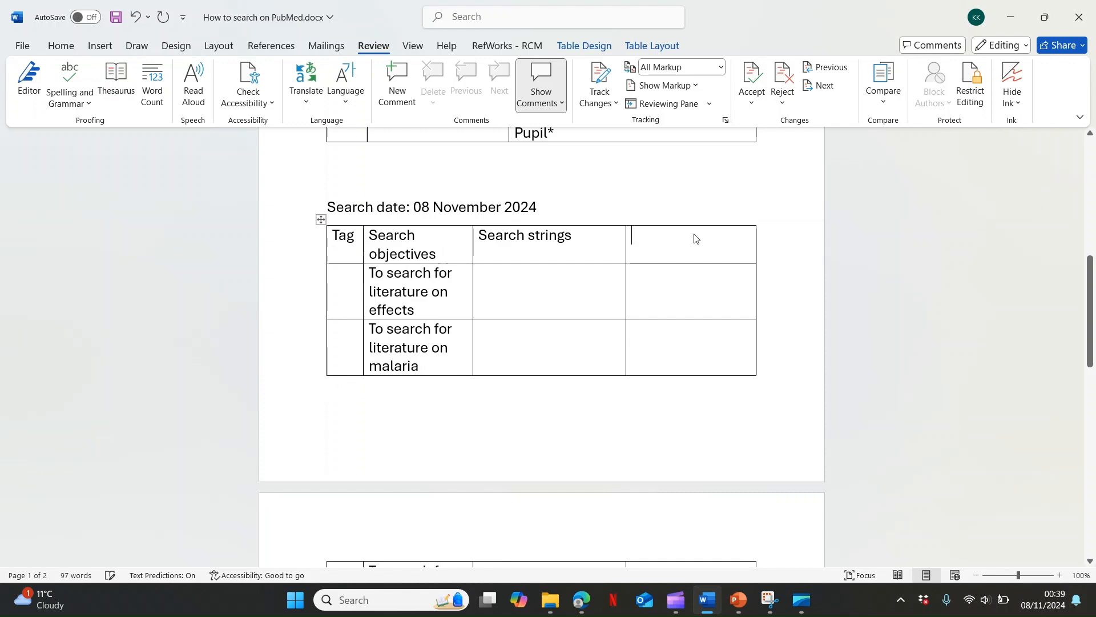
{"action": "type", "text": "Hits"}
{"action": "left_click_drag", "start_coordinate": [627, 279], "coordinate": [664, 279]}
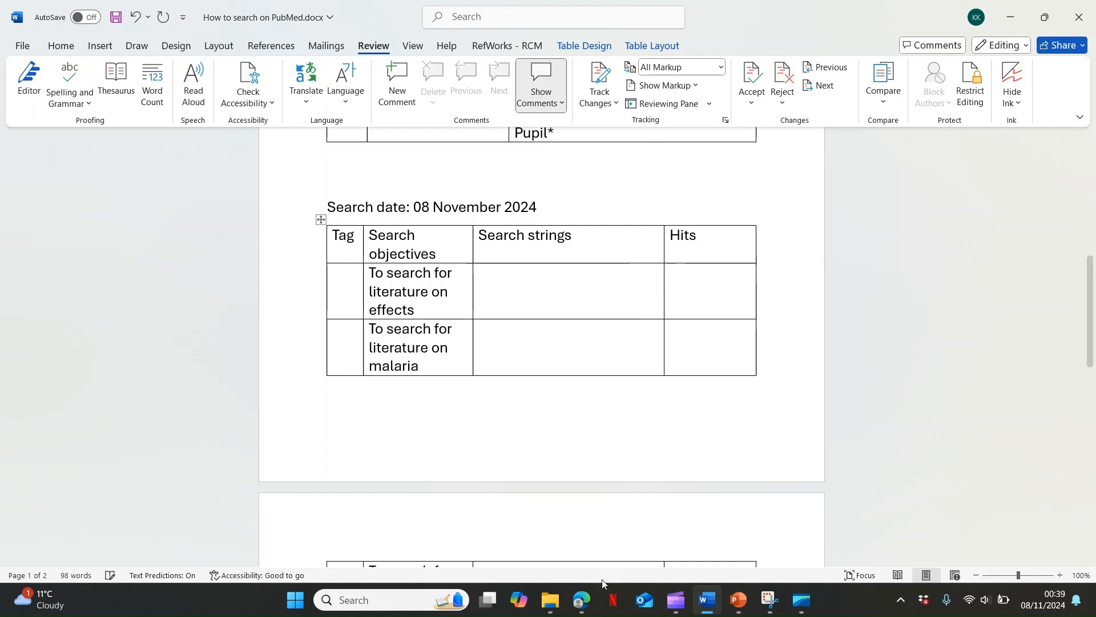
- Copy the complete query from the PubMed results page into the Search strings cell of the effects row in the Word table
{"action": "left_click", "coordinate": [588, 609]}
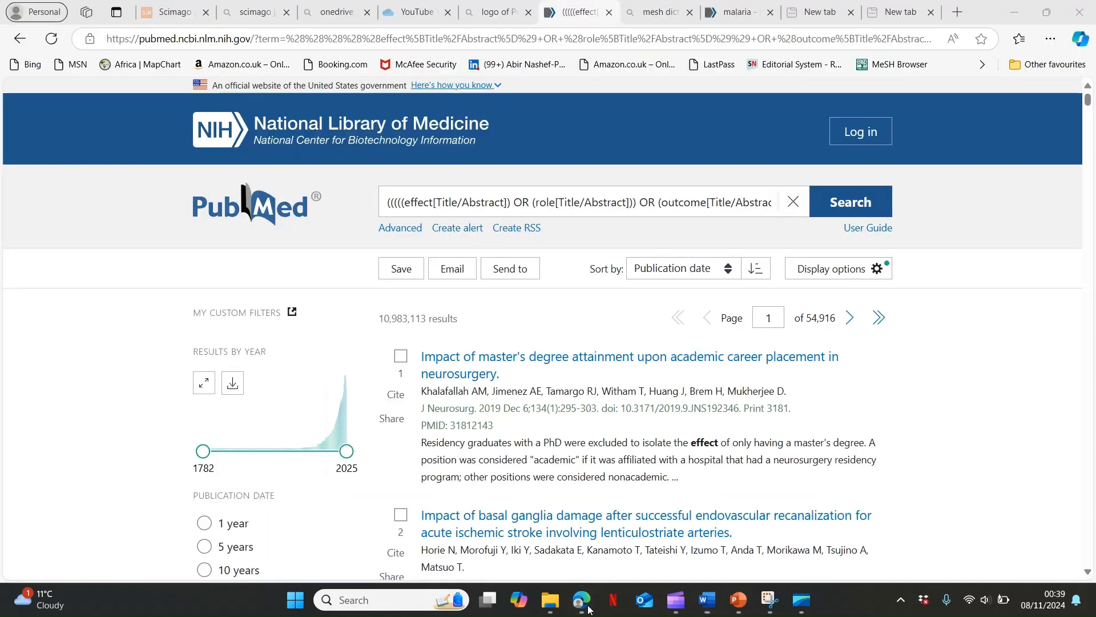
{"action": "triple_click", "coordinate": [485, 202]}
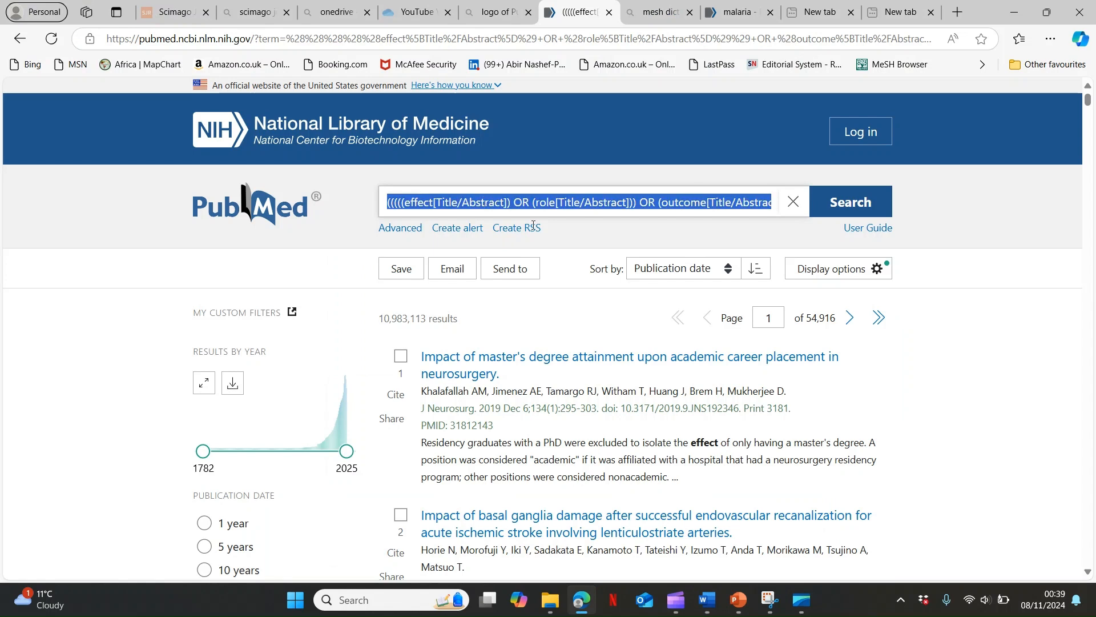
{"action": "left_click", "coordinate": [707, 600]}
{"action": "left_click", "coordinate": [513, 279]}
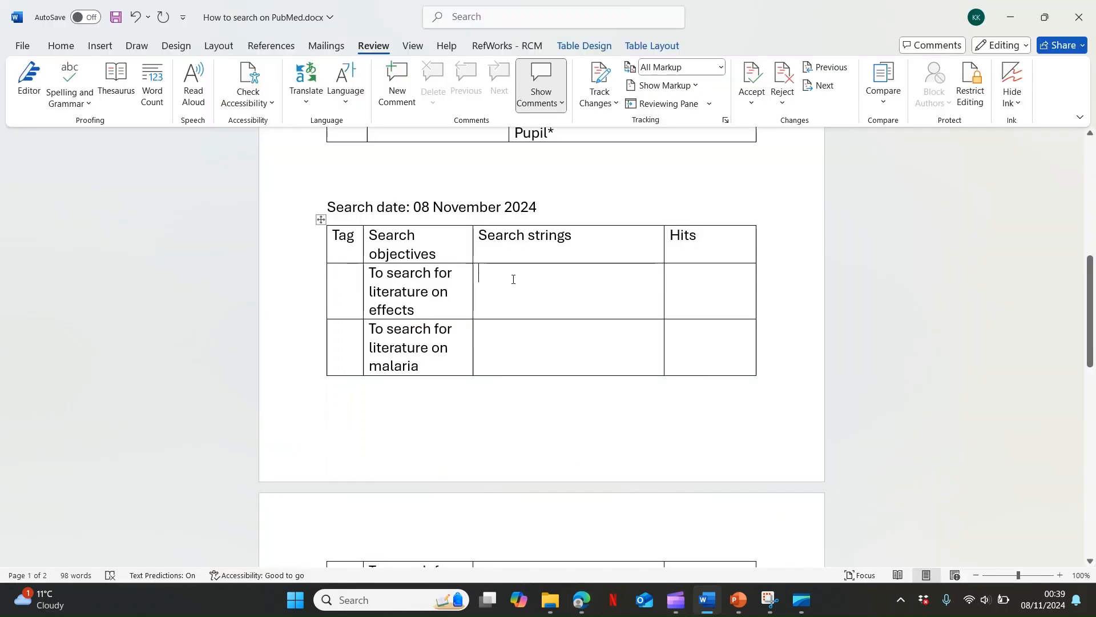
{"action": "type", "text": "(((((effect[Title/Abstract]) OR (role[Title/Abstract])) OR (outcome[Title/Abstract])) OR (caus*[Title/Abstract])) OR (make[Title/Abstract])) OR (implica*[Title/Abstract])"}
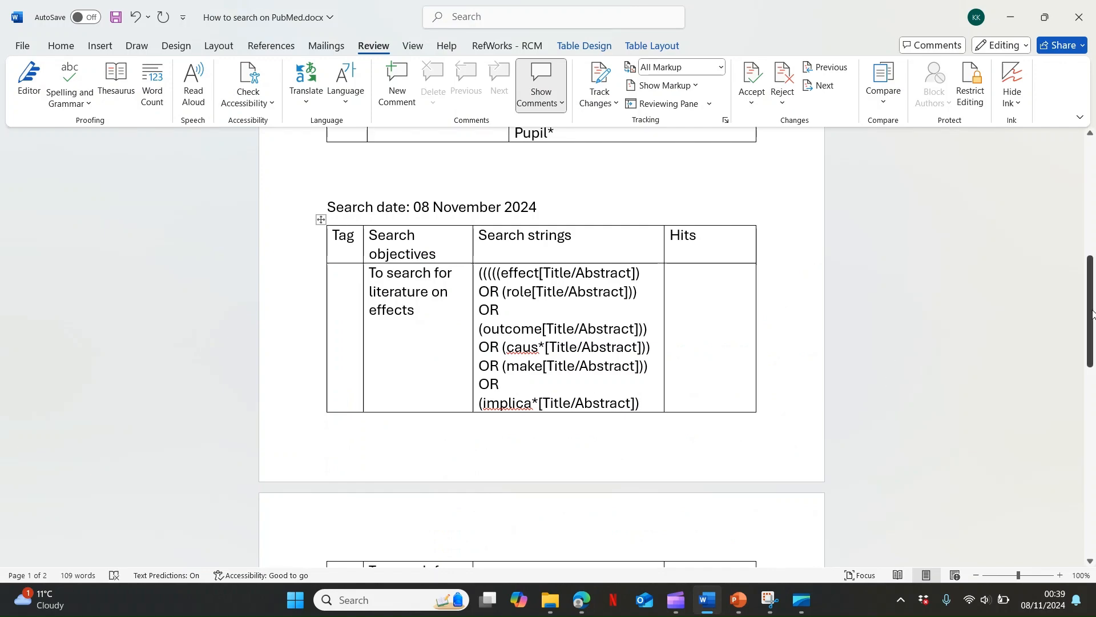
{"action": "left_click_drag", "start_coordinate": [1092, 314], "coordinate": [1092, 374]}
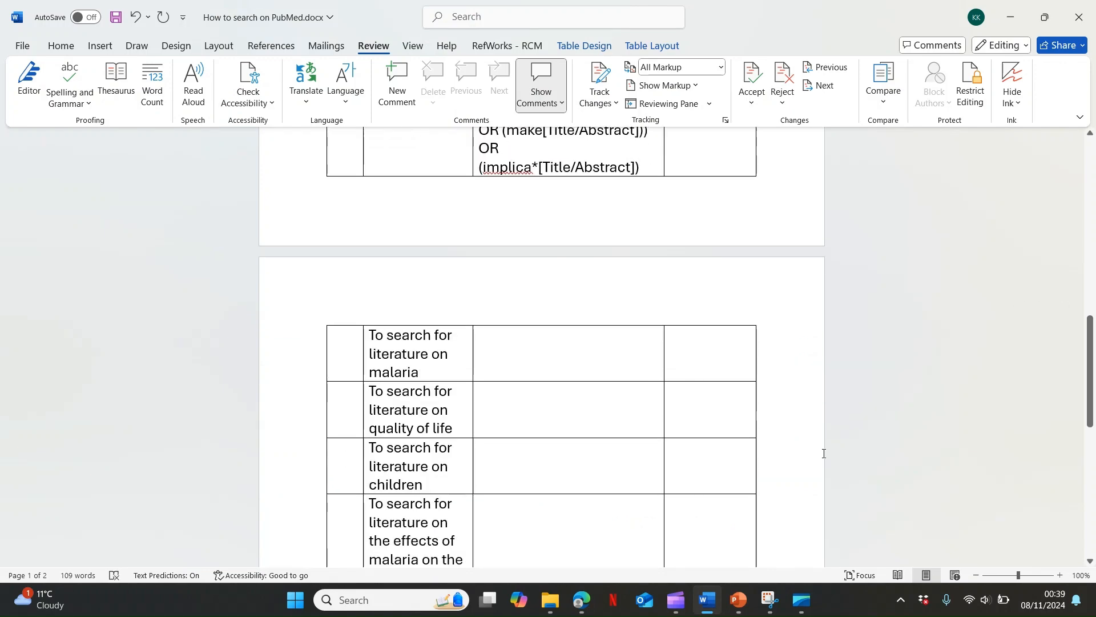
- Switch to PubMed in the browser and examine the effects query and its search number in the advanced search history
{"action": "left_click", "coordinate": [581, 599]}
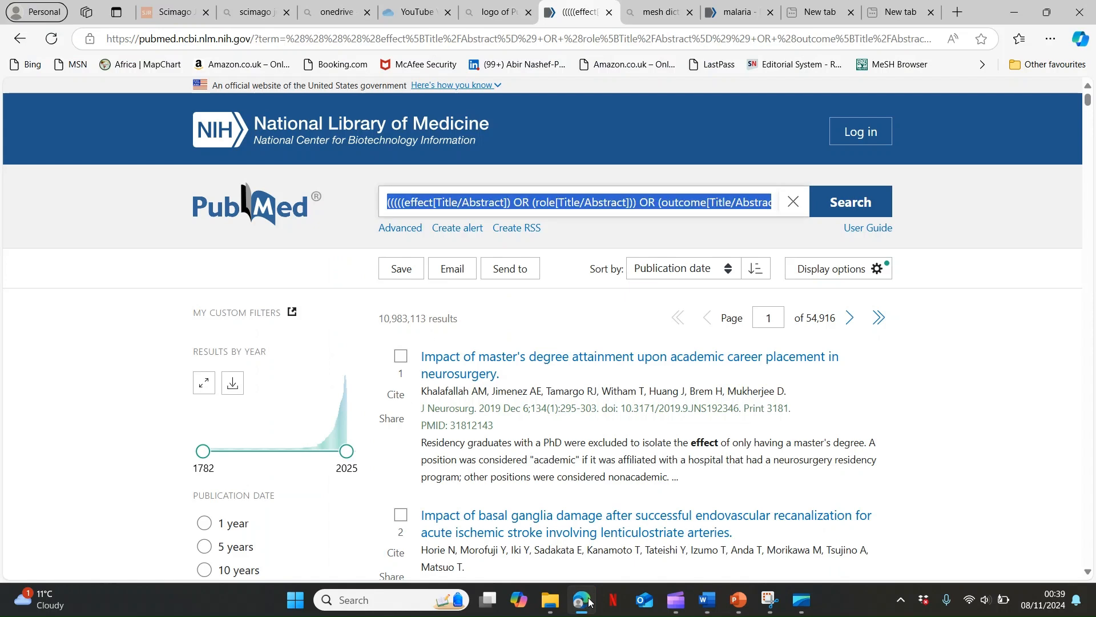
{"action": "left_click", "coordinate": [406, 229]}
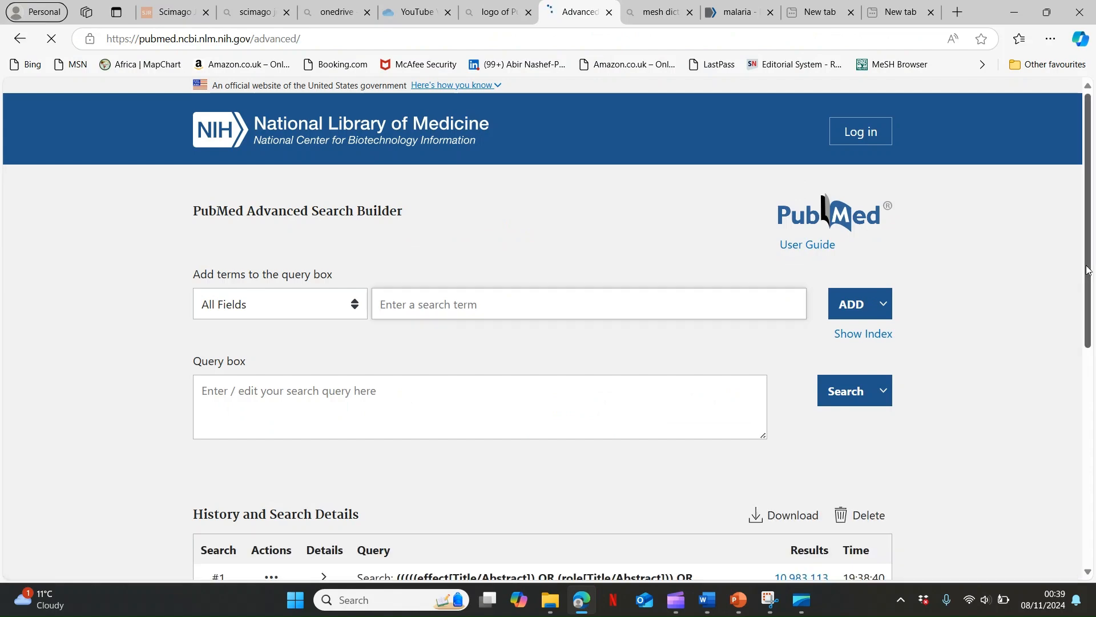
{"action": "scroll", "coordinate": [1090, 287], "scroll_direction": "down", "scroll_amount": 1}
{"action": "scroll", "coordinate": [1089, 287], "scroll_direction": "down", "scroll_amount": 2}
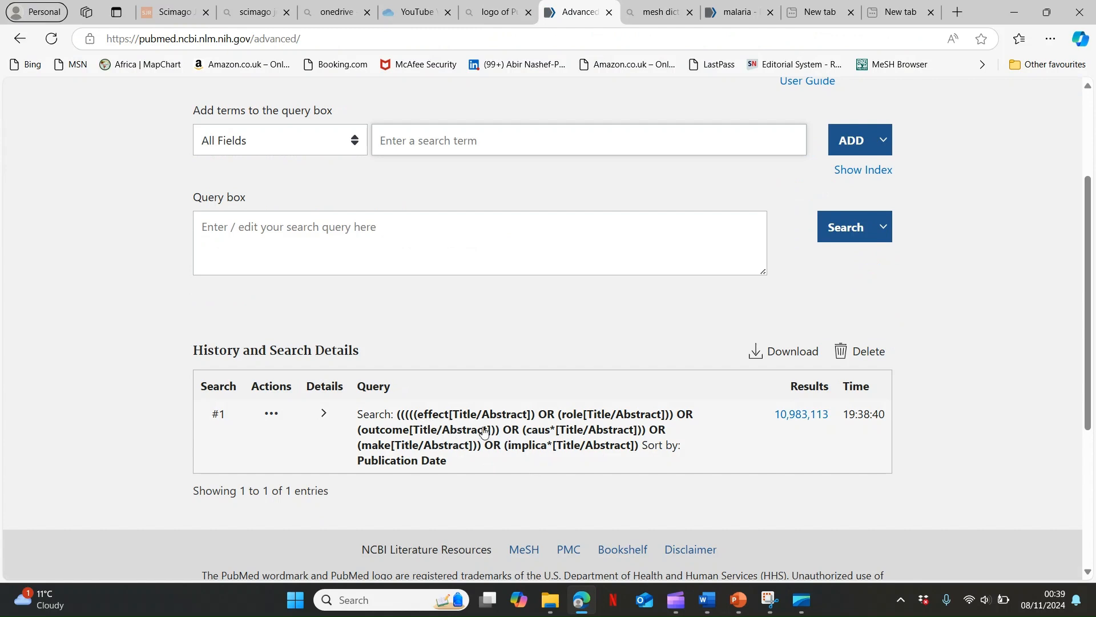
{"action": "left_click_drag", "start_coordinate": [397, 414], "coordinate": [642, 451]}
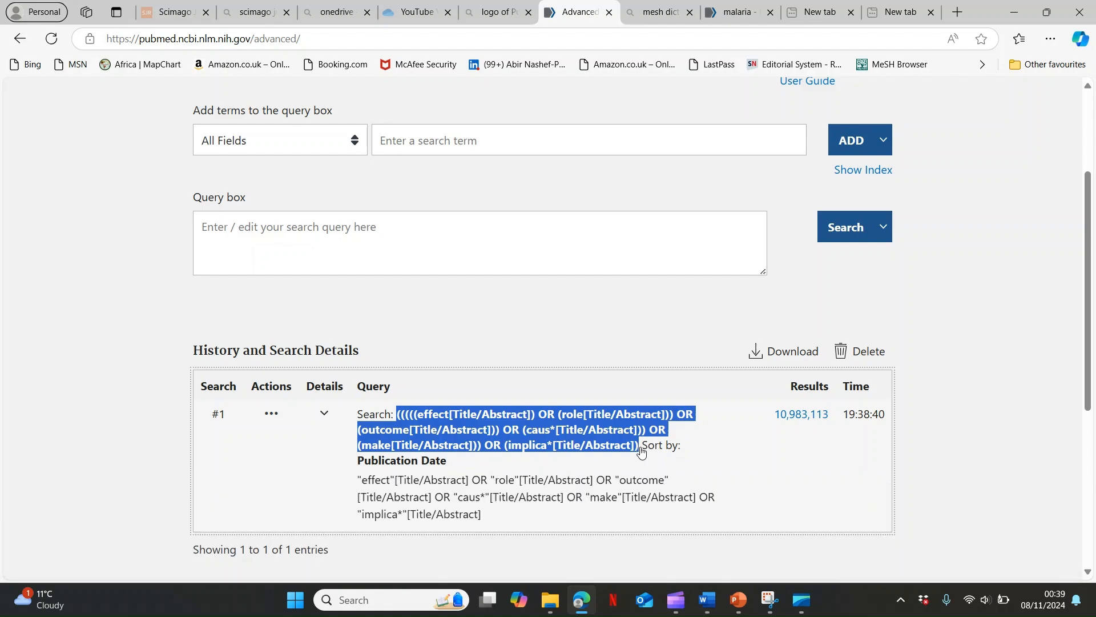
{"action": "left_click", "coordinate": [642, 451]}
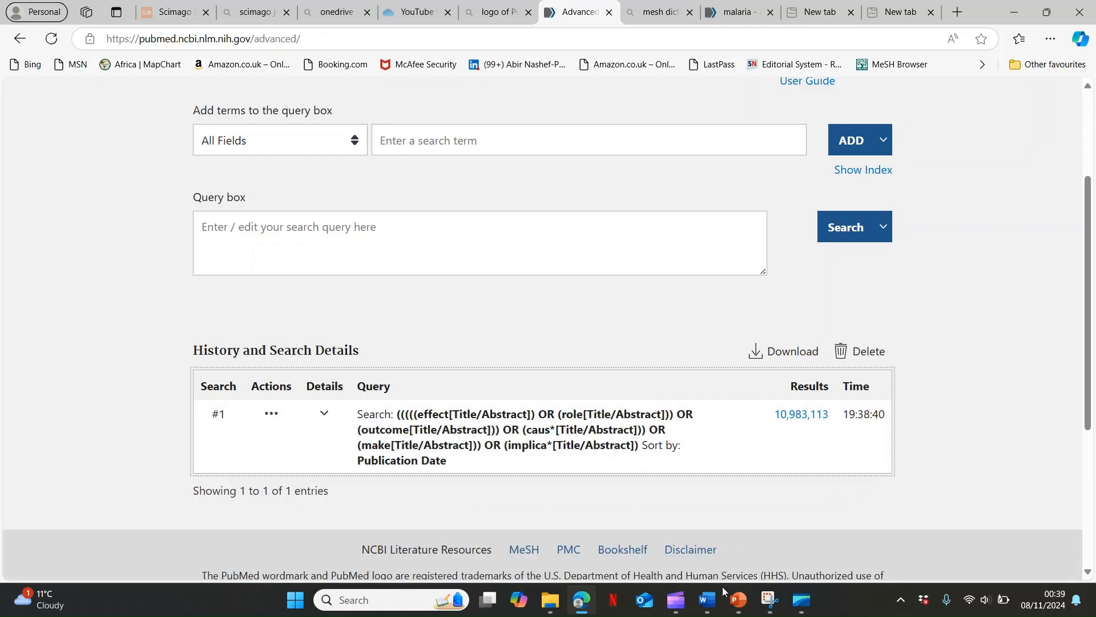
- Switch to the Word document and enter "#1" in the Tag cell of the effects row
{"action": "left_click", "coordinate": [708, 600]}
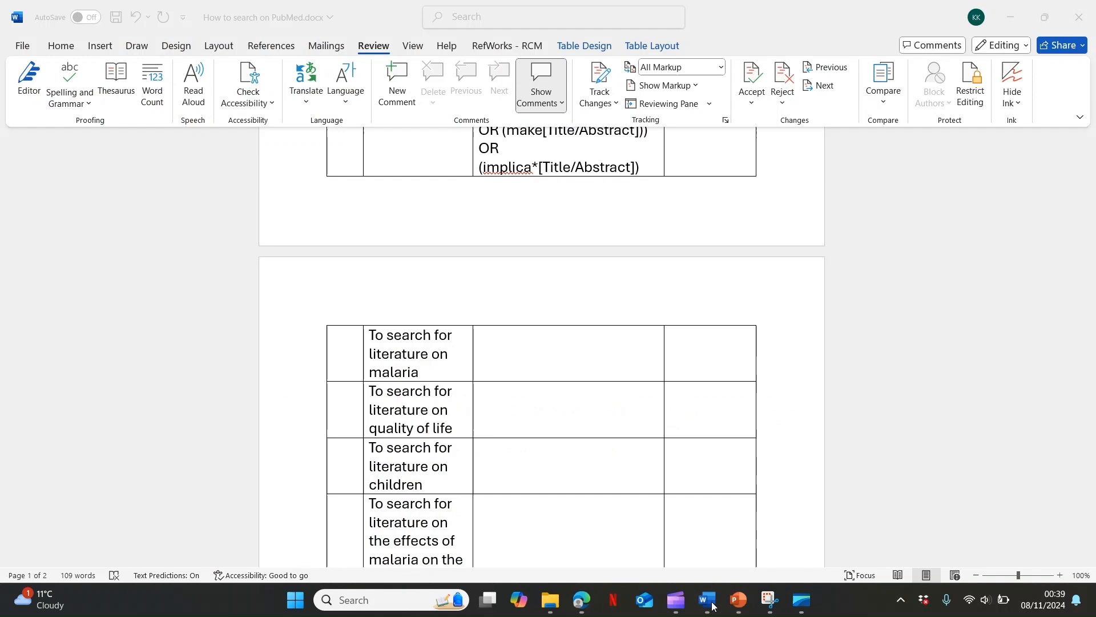
{"action": "left_click_drag", "start_coordinate": [1090, 400], "coordinate": [1090, 347]}
{"action": "left_click", "coordinate": [352, 256]}
{"action": "type", "text": "#1"}
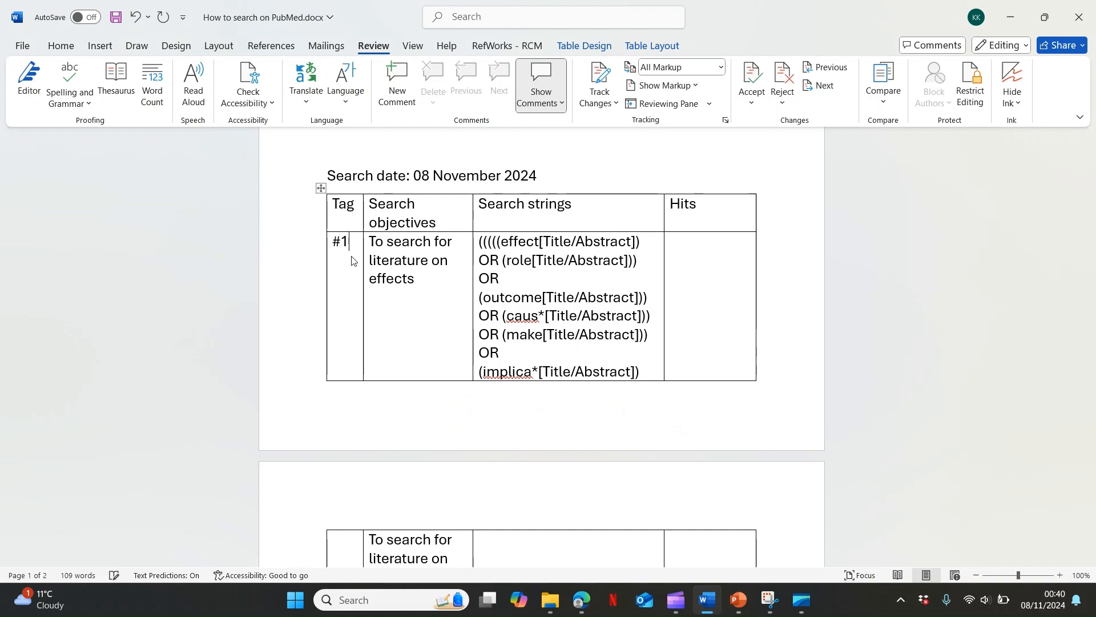
{"action": "mouse_move", "coordinate": [1092, 295]}
{"action": "left_mouse_down"}
{"action": "mouse_move", "coordinate": [1092, 340]}
{"action": "mouse_move", "coordinate": [1093, 306]}
{"action": "left_mouse_up"}
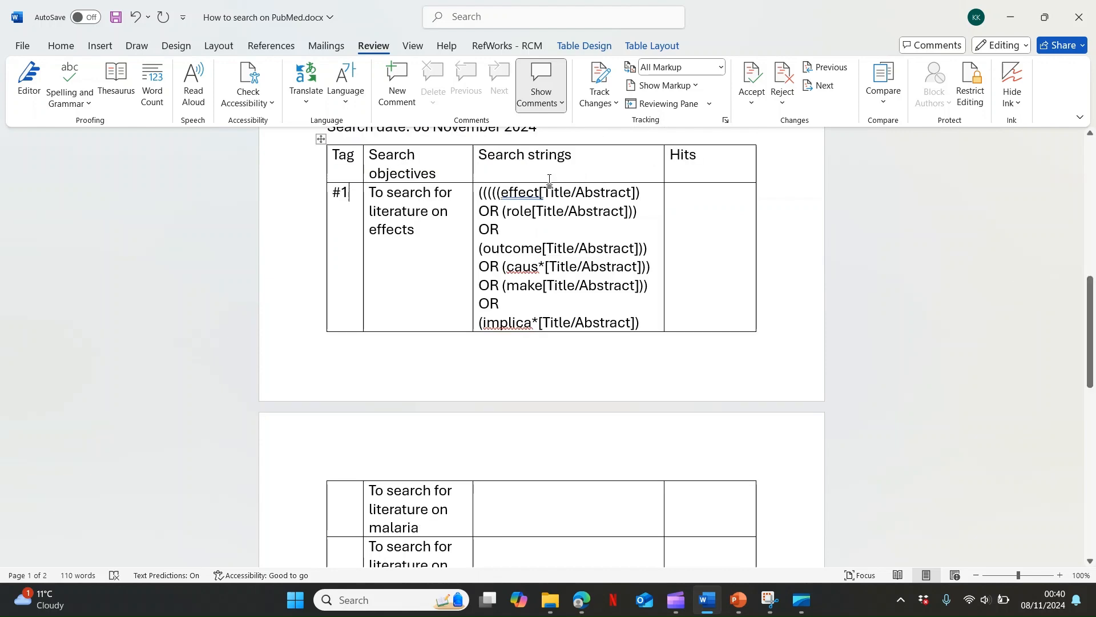
{"action": "double_click", "coordinate": [508, 198]}
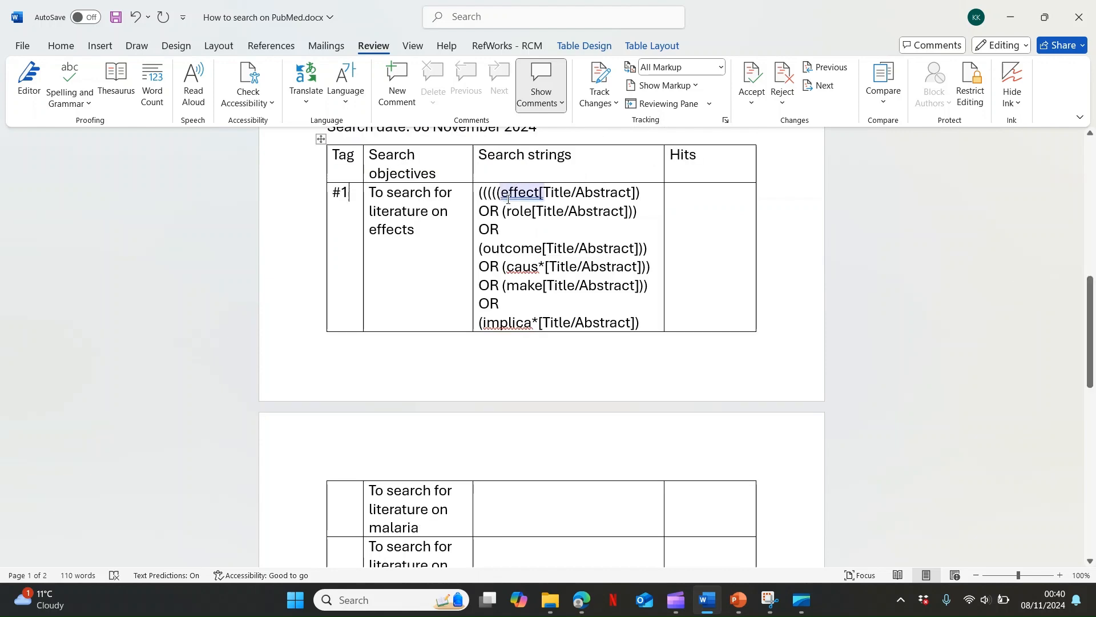
- Try to copy the result count from the PubMed results page into the Hits cell of the effects row in Word
{"action": "left_click", "coordinate": [691, 204]}
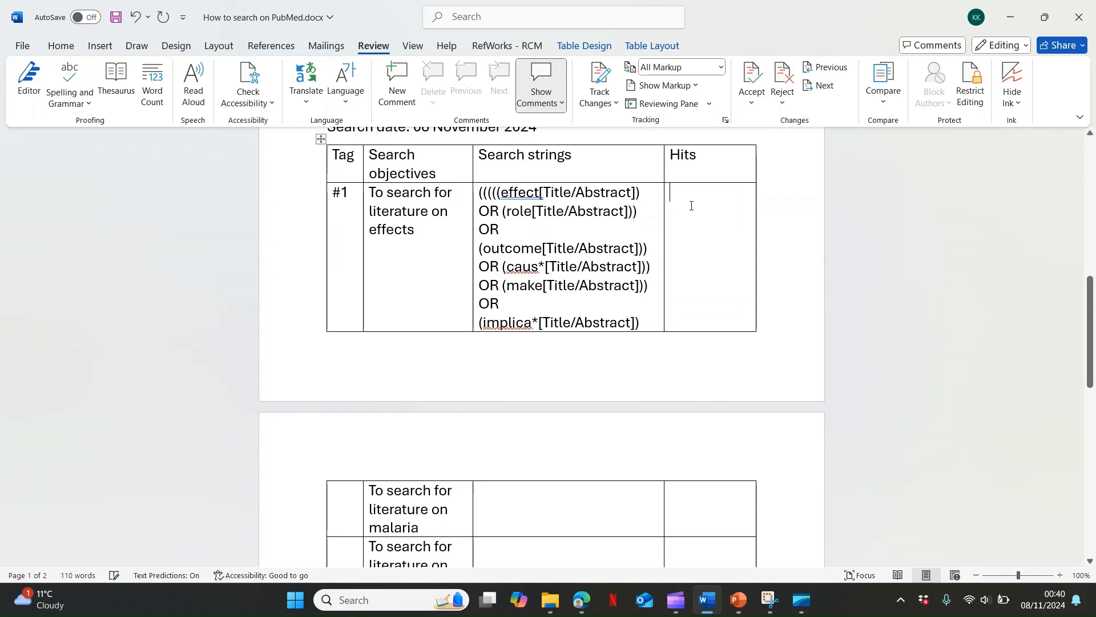
{"action": "left_click", "coordinate": [582, 600]}
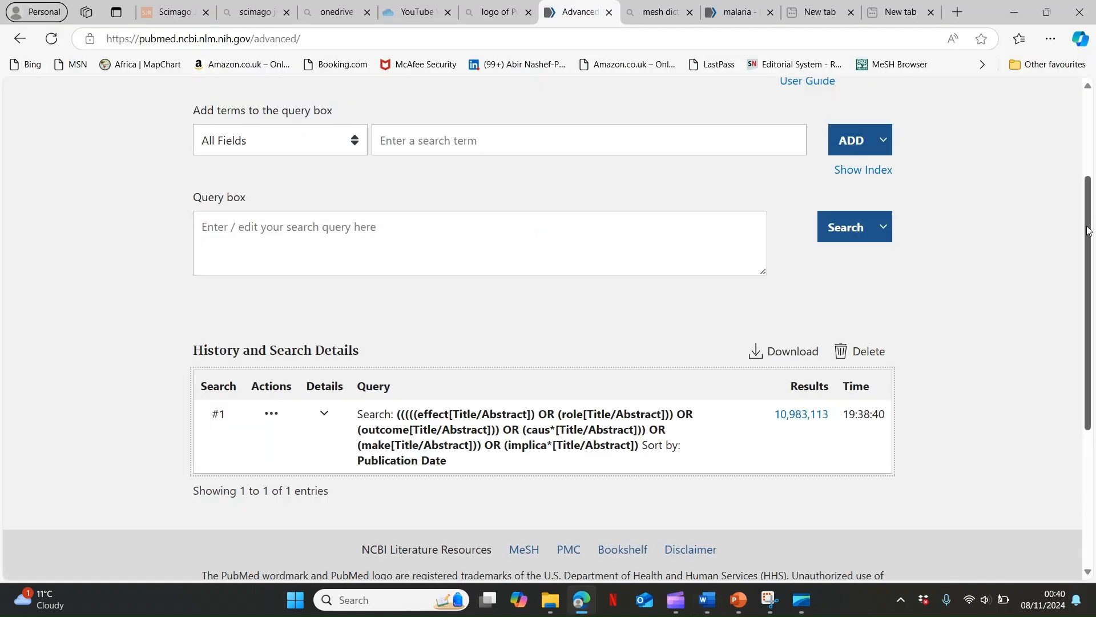
{"action": "left_click_drag", "start_coordinate": [1088, 225], "coordinate": [1081, 133]}
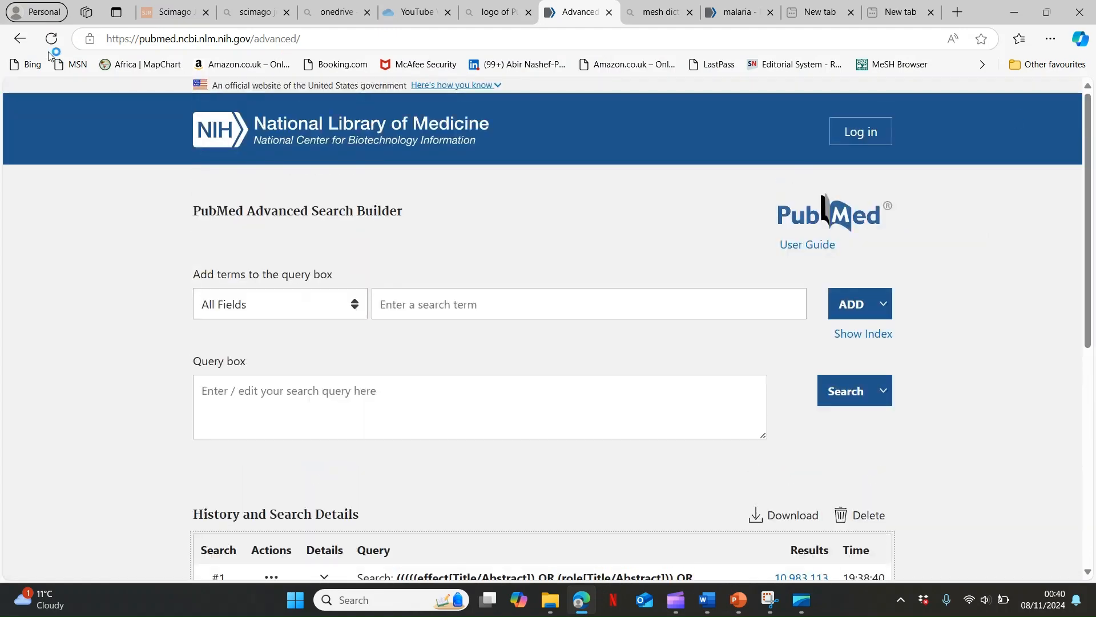
{"action": "left_click", "coordinate": [22, 38]}
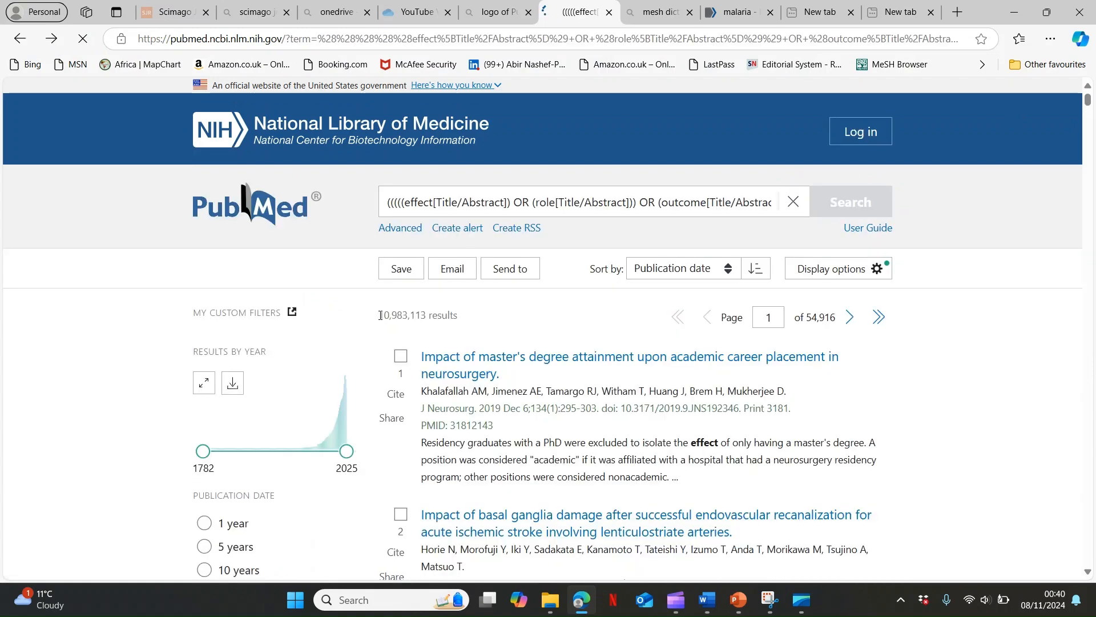
{"action": "left_click_drag", "start_coordinate": [380, 315], "coordinate": [430, 320]}
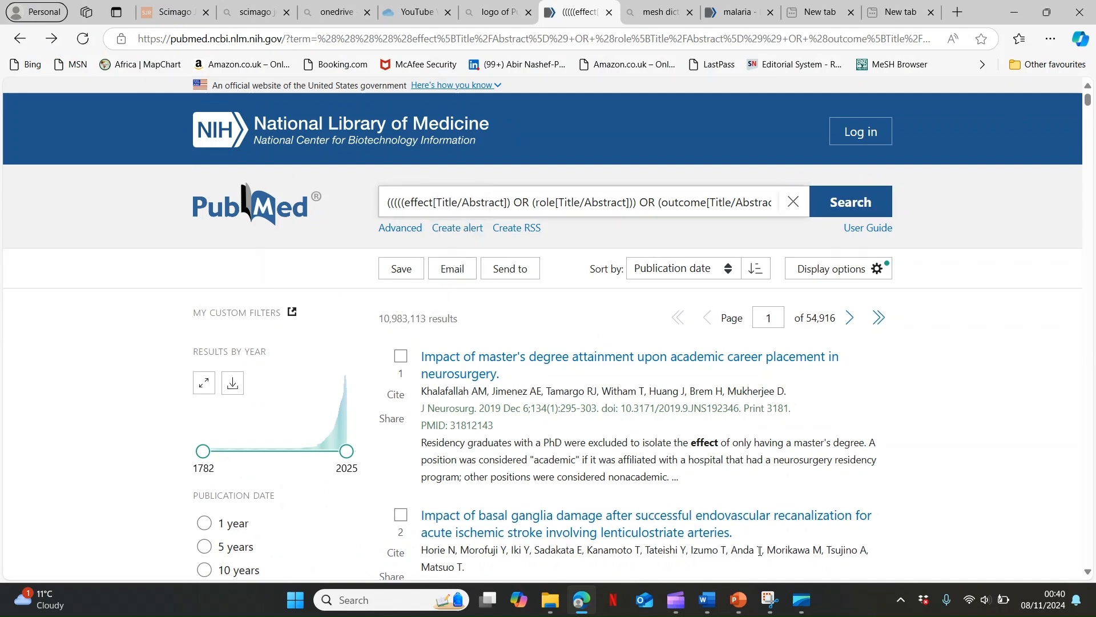
{"action": "left_click", "coordinate": [708, 600]}
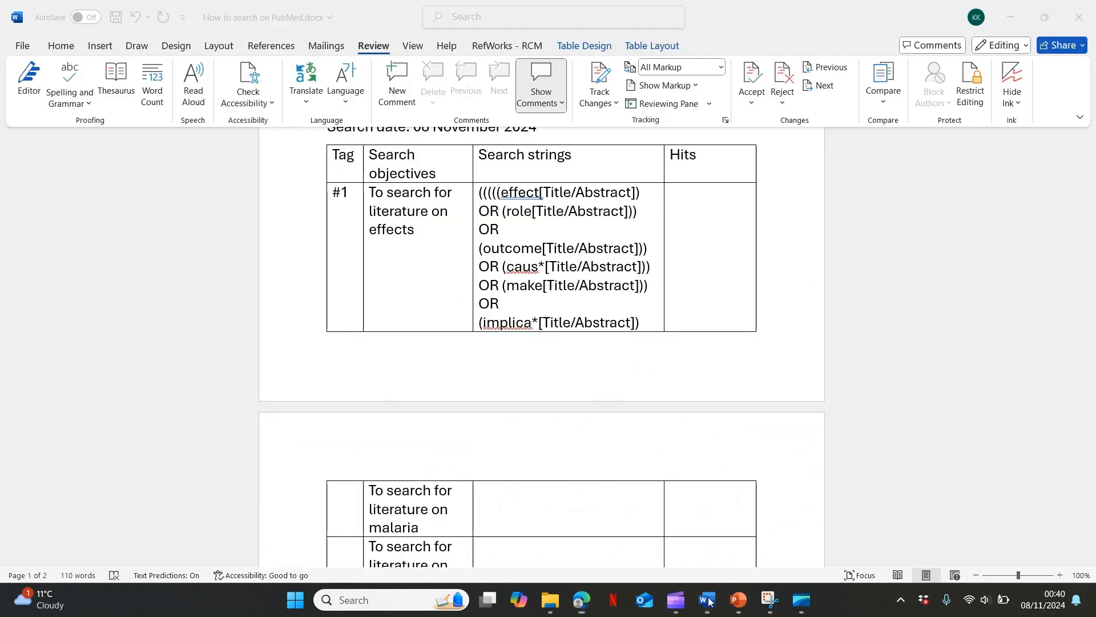
{"action": "left_click", "coordinate": [678, 202]}
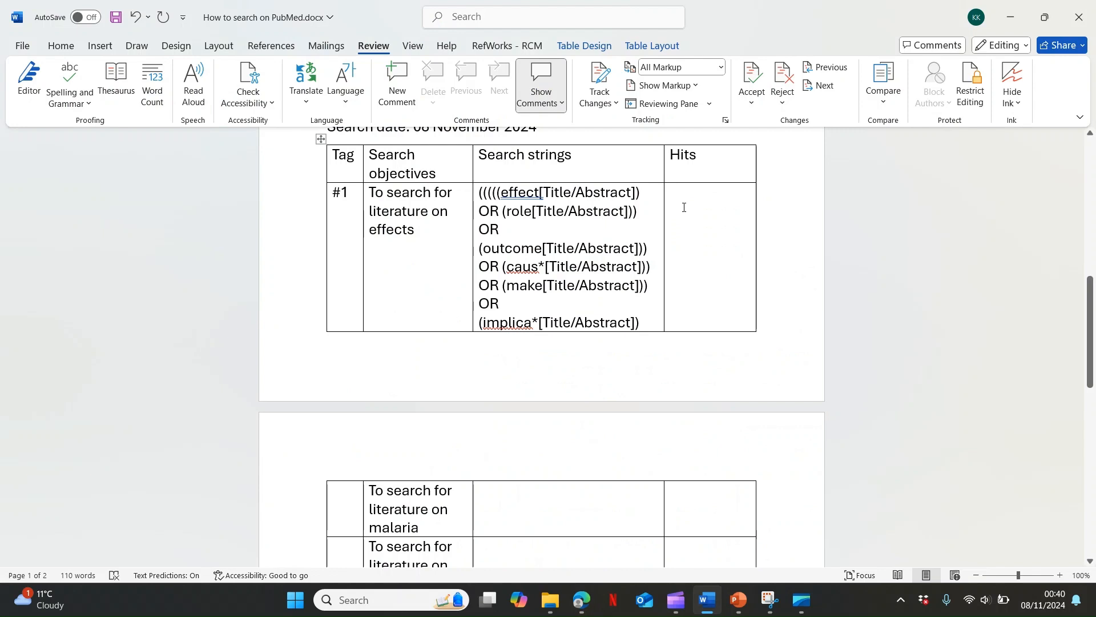
{"action": "type", "text": "(((((effect[Title/Abstract]) OR (role[Title/Abstract])) OR (outcome[Title/Abstract])) OR (caus*[Title/Abstract])) OR (make[Title/Abstract])) OR (implica*[Title/Abstract])"}
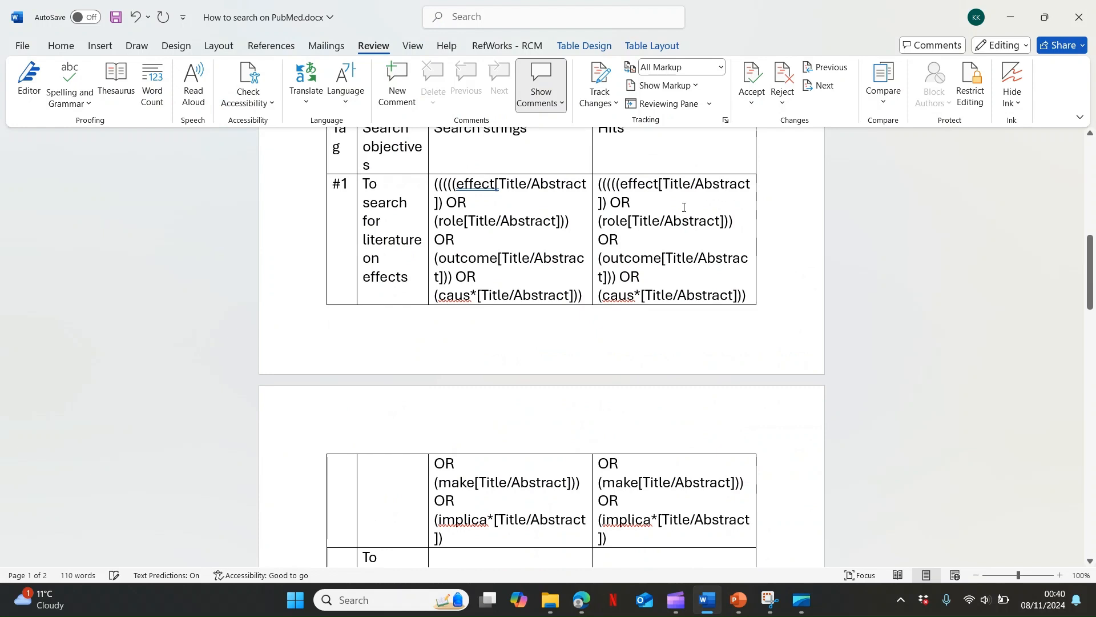
{"action": "key", "text": "ctrl+z"}
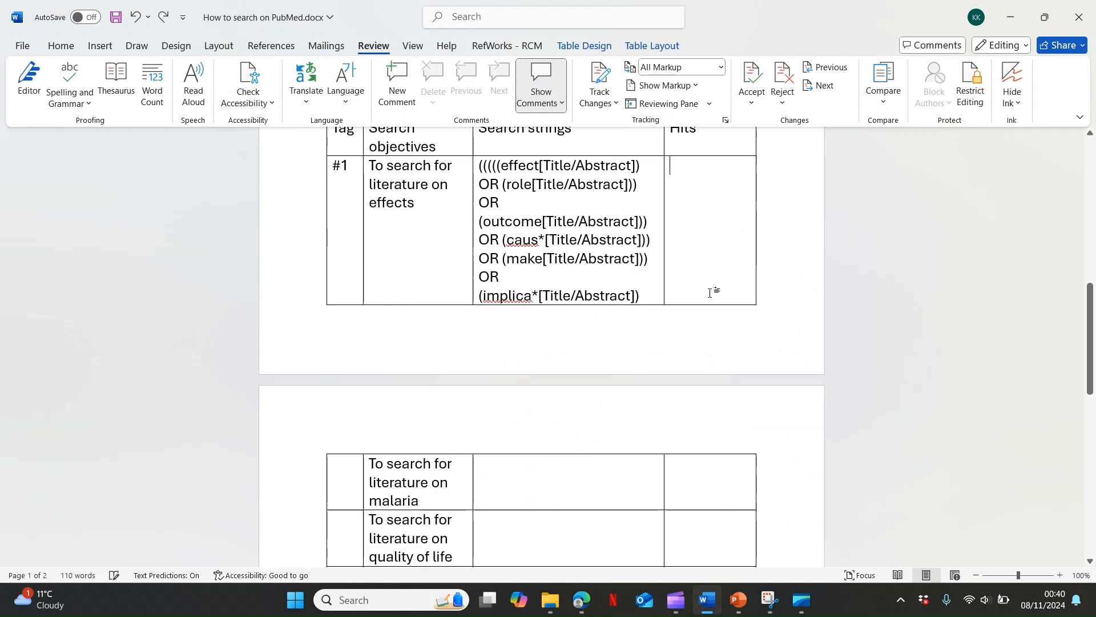
- Check the result count in PubMed and enter "10,983,113" in the Hits cell of the effects row in Word
{"action": "left_click", "coordinate": [578, 610]}
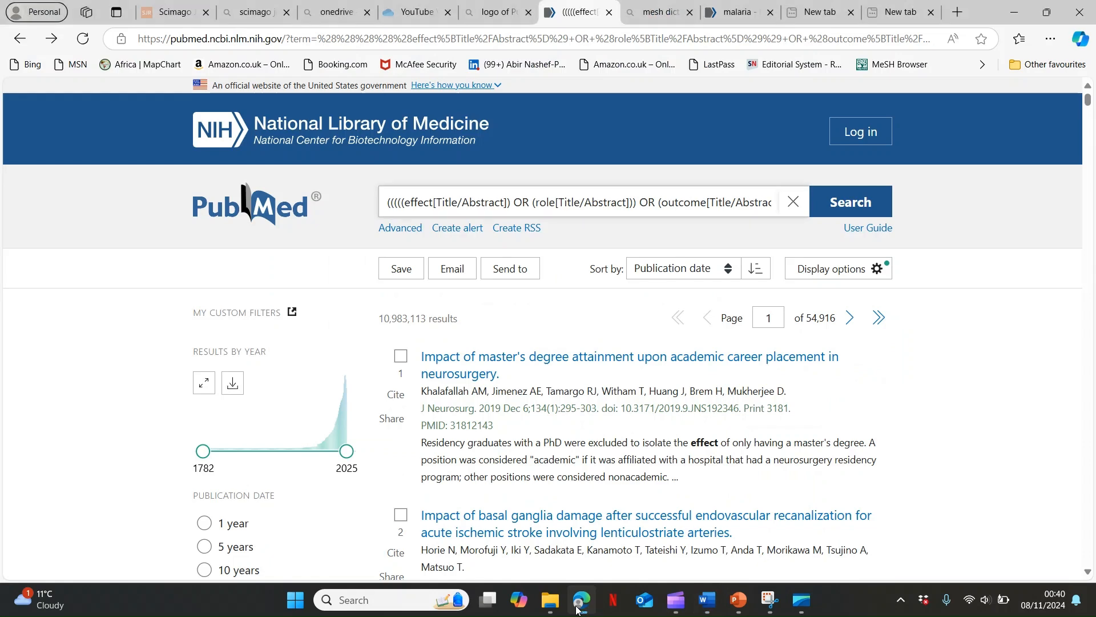
{"action": "left_click", "coordinate": [578, 610]}
{"action": "type", "text": "109831"}
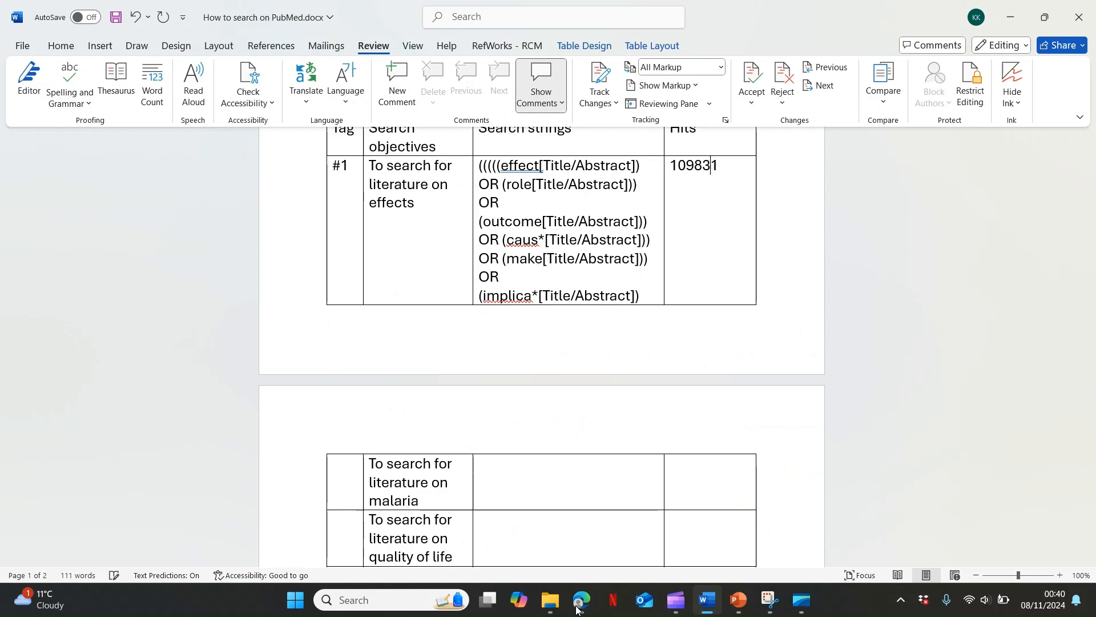
{"action": "type", "text": "13"}
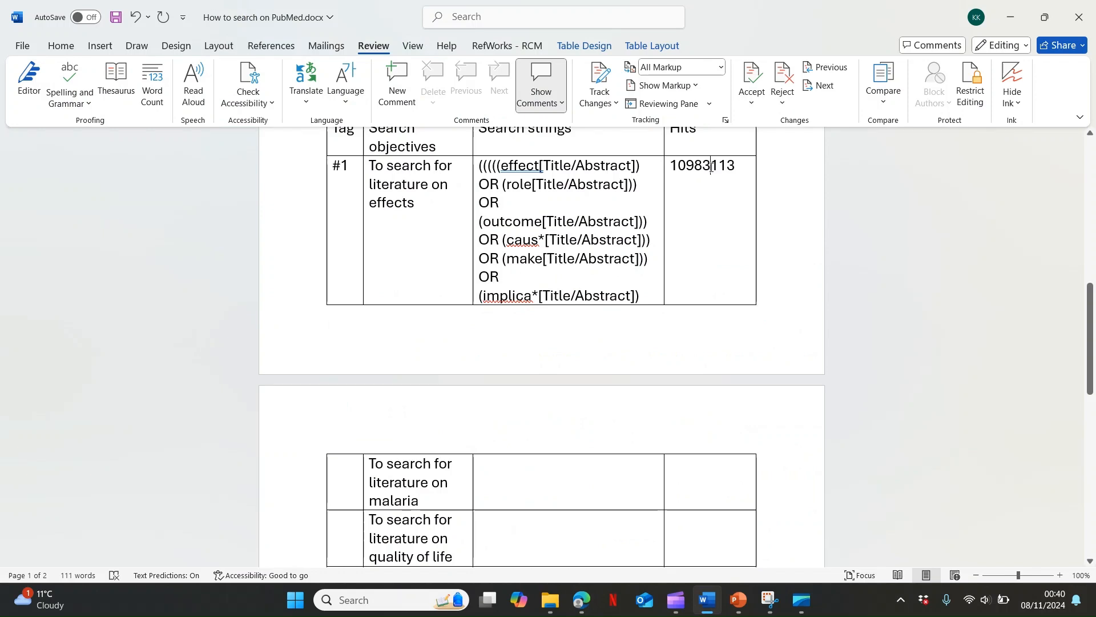
{"action": "left_click", "coordinate": [712, 166]}
{"action": "type", "text": ","}
{"action": "left_click", "coordinate": [688, 166]}
{"action": "type", "text": ","}
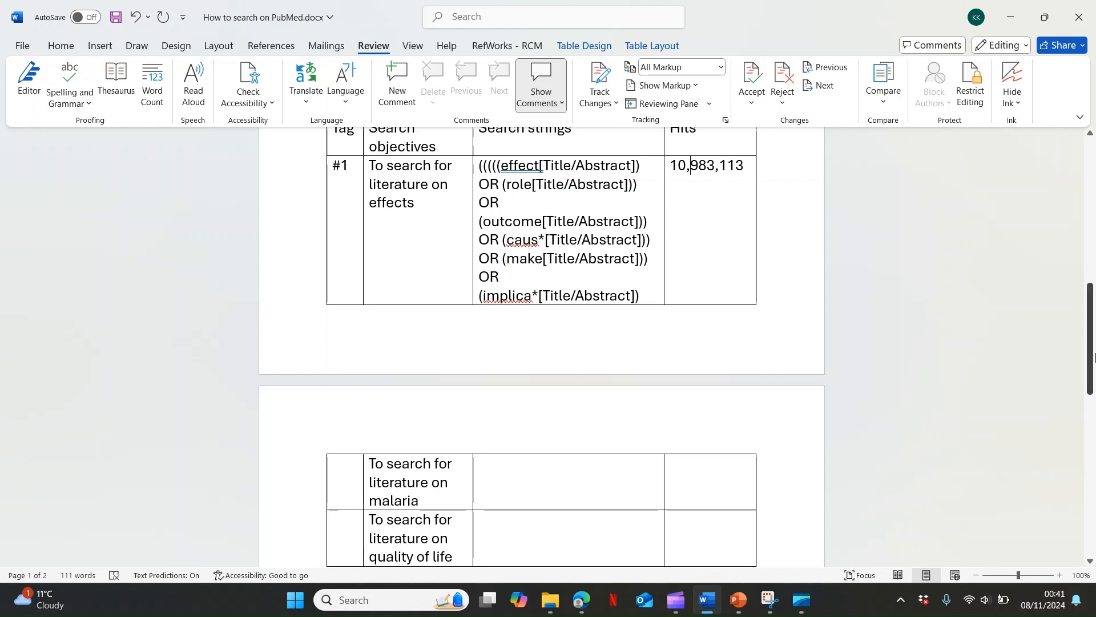
- Open PubMed's advanced search builder in the browser and set the field to Title/Abstract and the combining operator to OR
{"action": "left_click_drag", "start_coordinate": [1093, 358], "coordinate": [1094, 406]}
{"action": "left_click", "coordinate": [581, 603]}
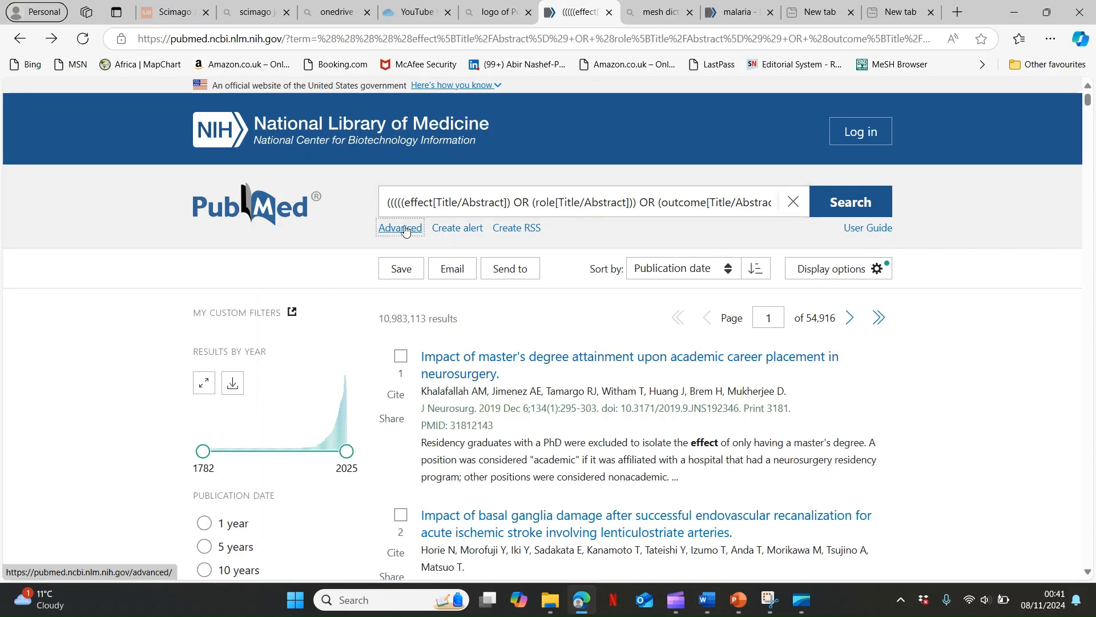
{"action": "left_click", "coordinate": [405, 228]}
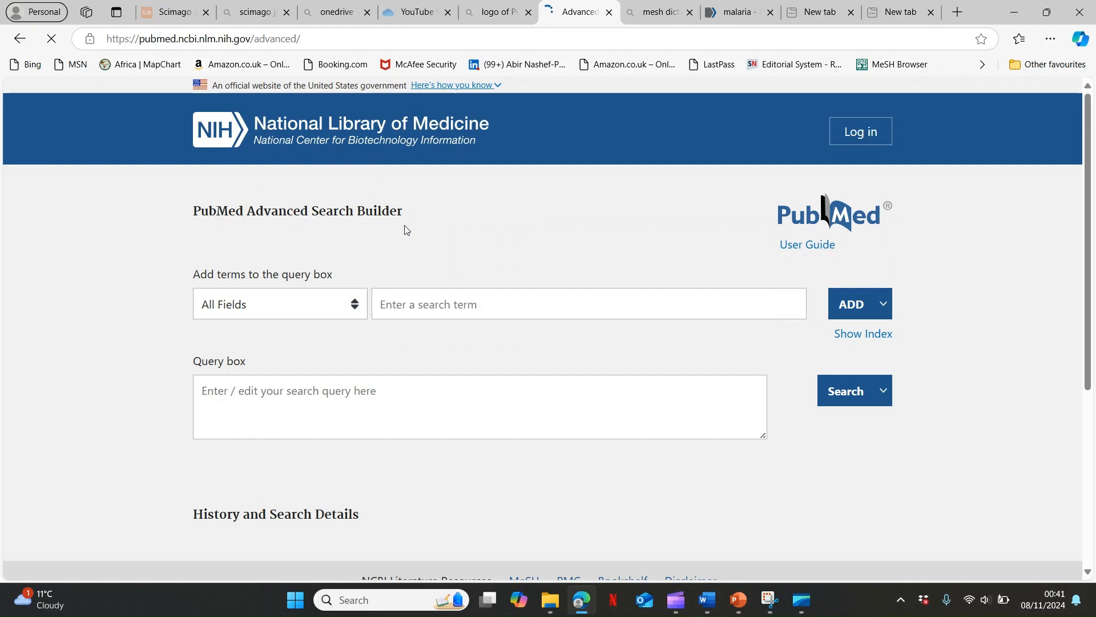
{"action": "left_click", "coordinate": [355, 308]}
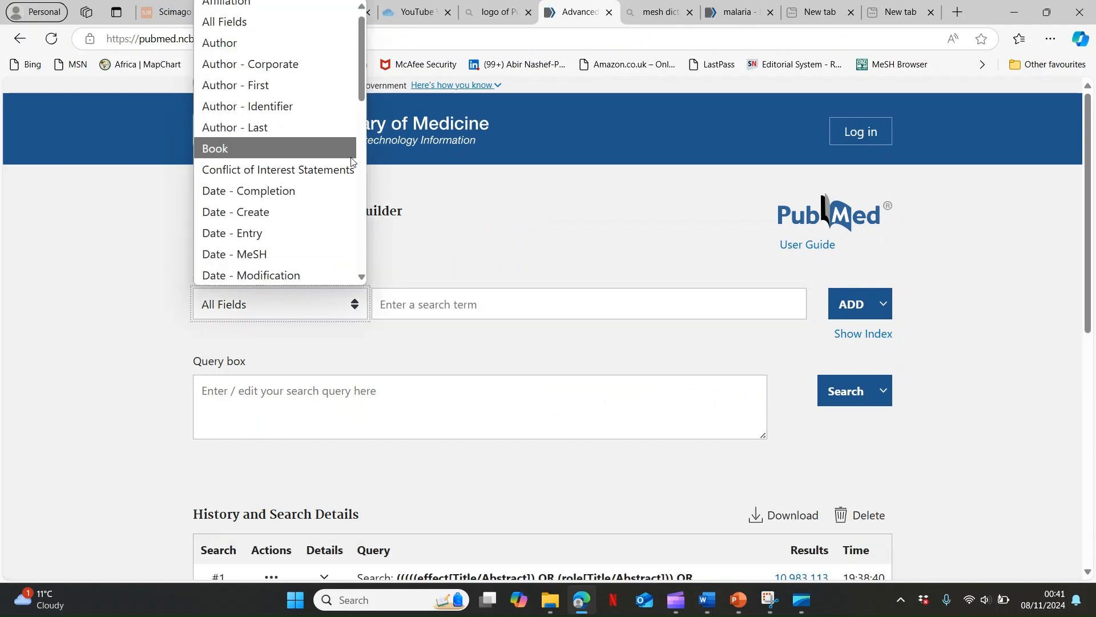
{"action": "left_click_drag", "start_coordinate": [362, 88], "coordinate": [359, 248]}
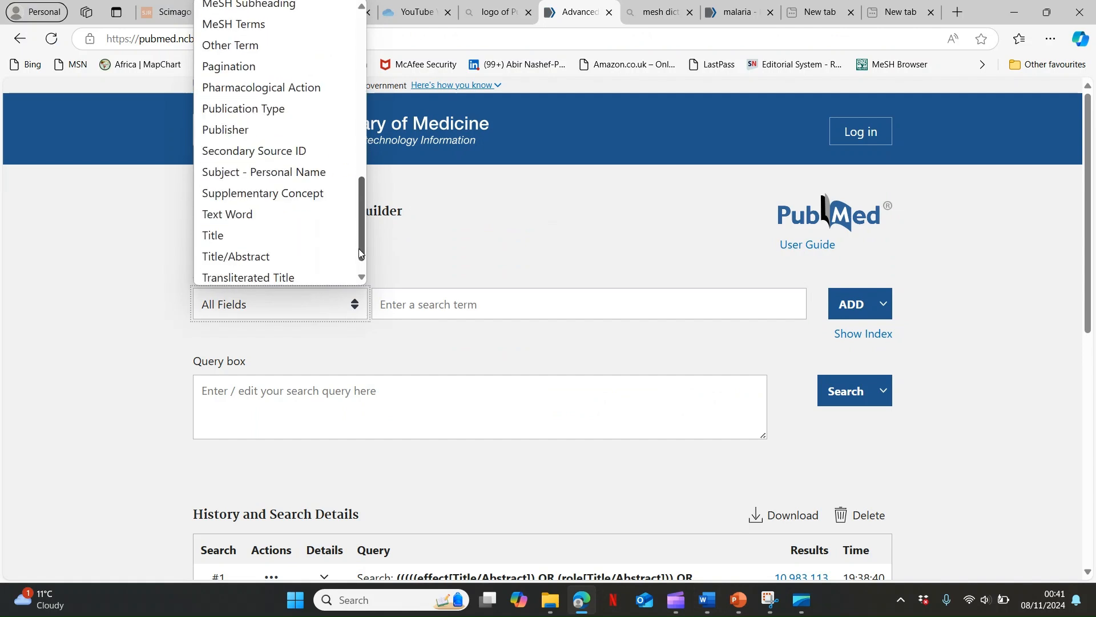
{"action": "left_click", "coordinate": [242, 254]}
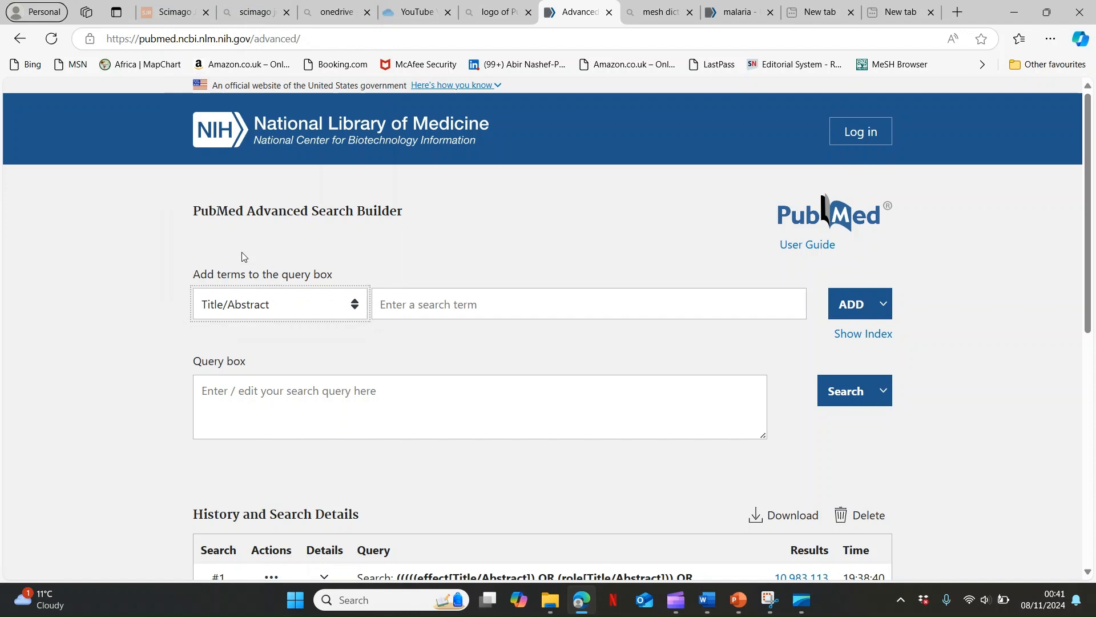
{"action": "left_click", "coordinate": [441, 300]}
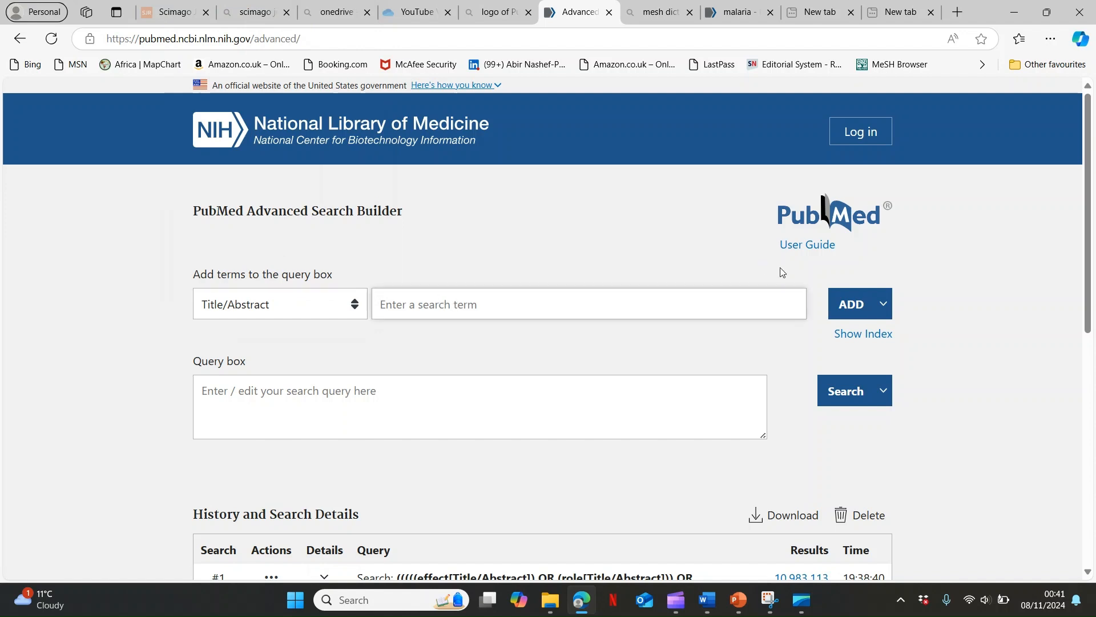
{"action": "left_click", "coordinate": [884, 305]}
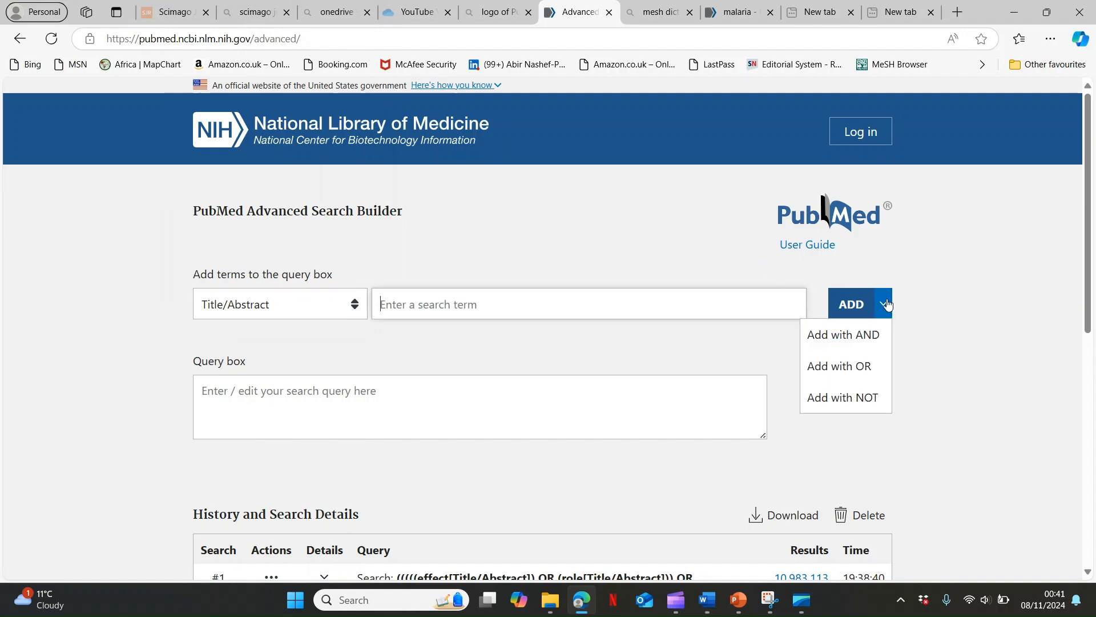
{"action": "left_click", "coordinate": [863, 364]}
- Build a query from "malaria", "plasmodi*", "mosquito" and "anophel*" combined with OR and run the search
{"action": "left_click", "coordinate": [589, 302]}
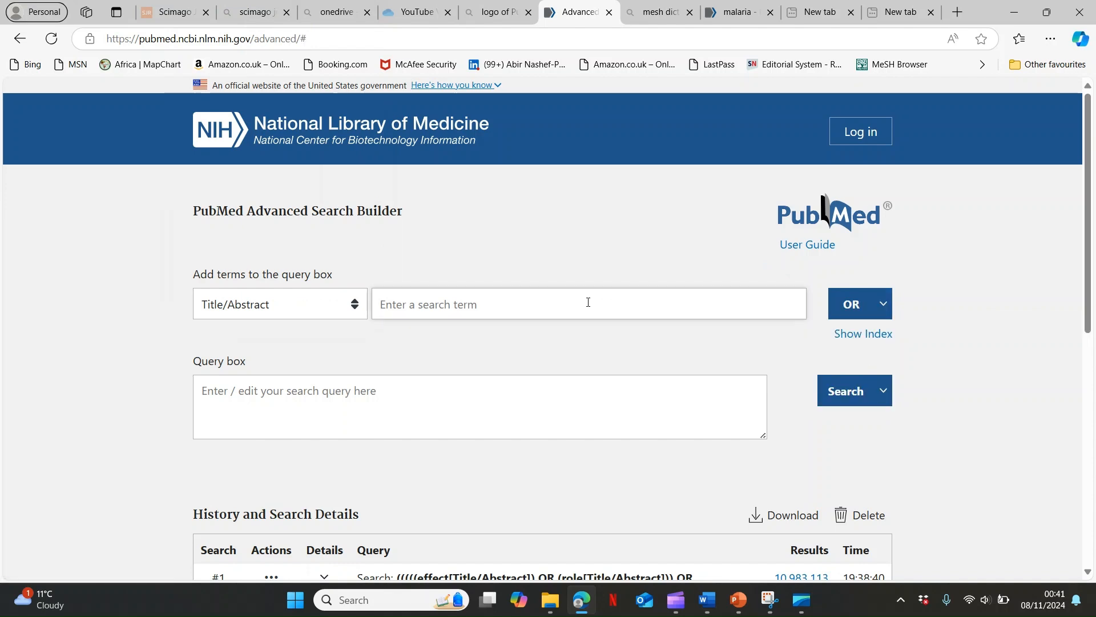
{"action": "type", "text": "malaria"}
{"action": "key", "text": "Return"}
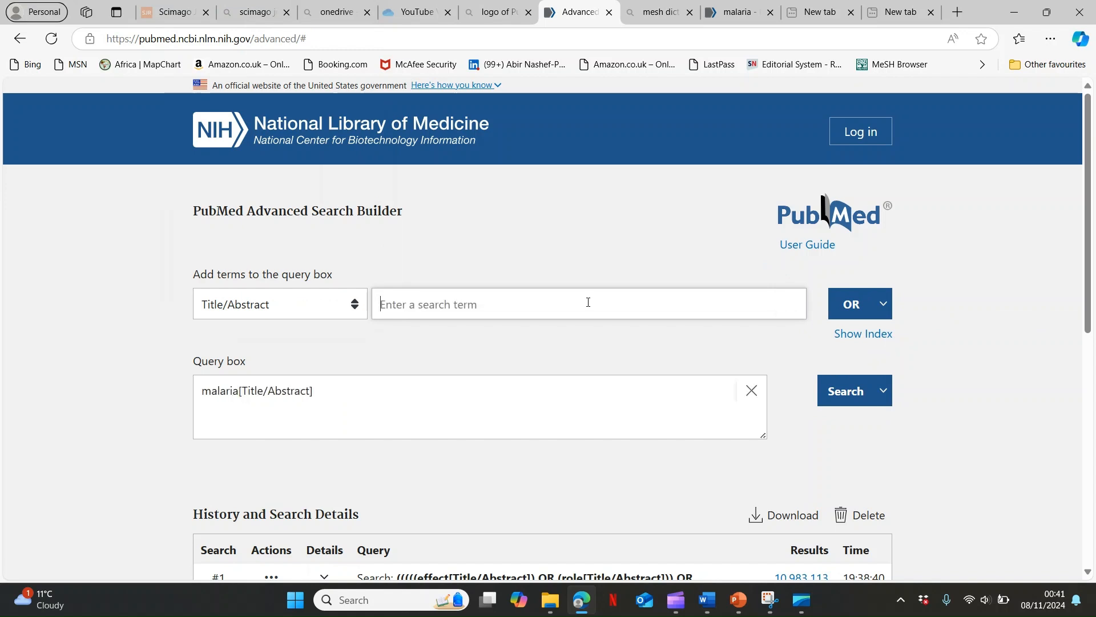
{"action": "type", "text": "plasmodi*"}
{"action": "key", "text": "Return"}
{"action": "type", "text": "m"}
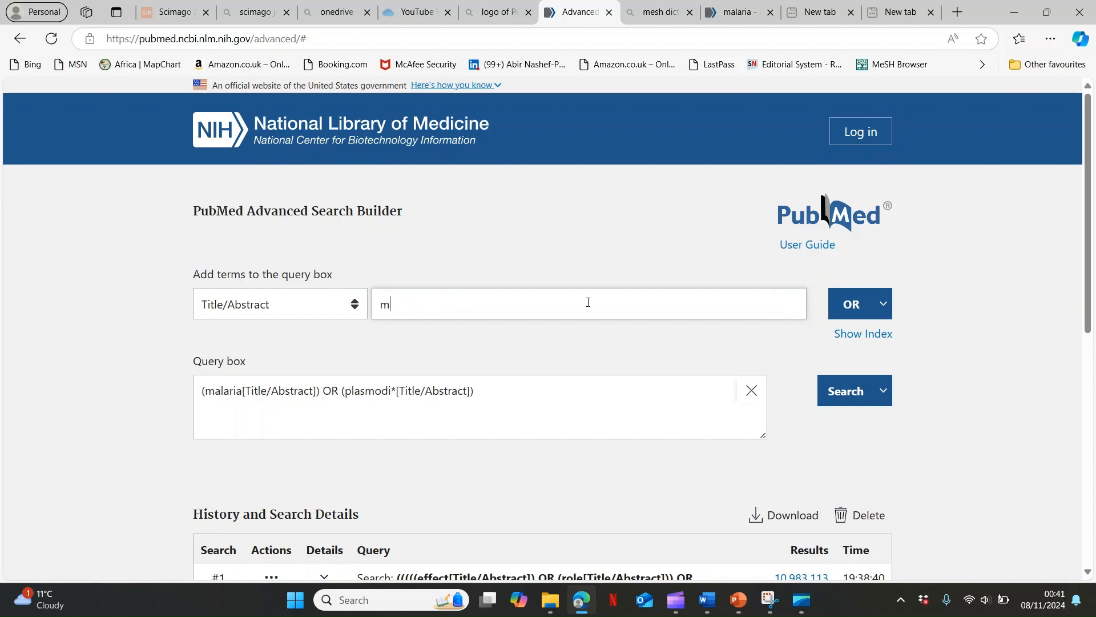
{"action": "type", "text": "osquitoi"}
{"action": "key", "text": "Return"}
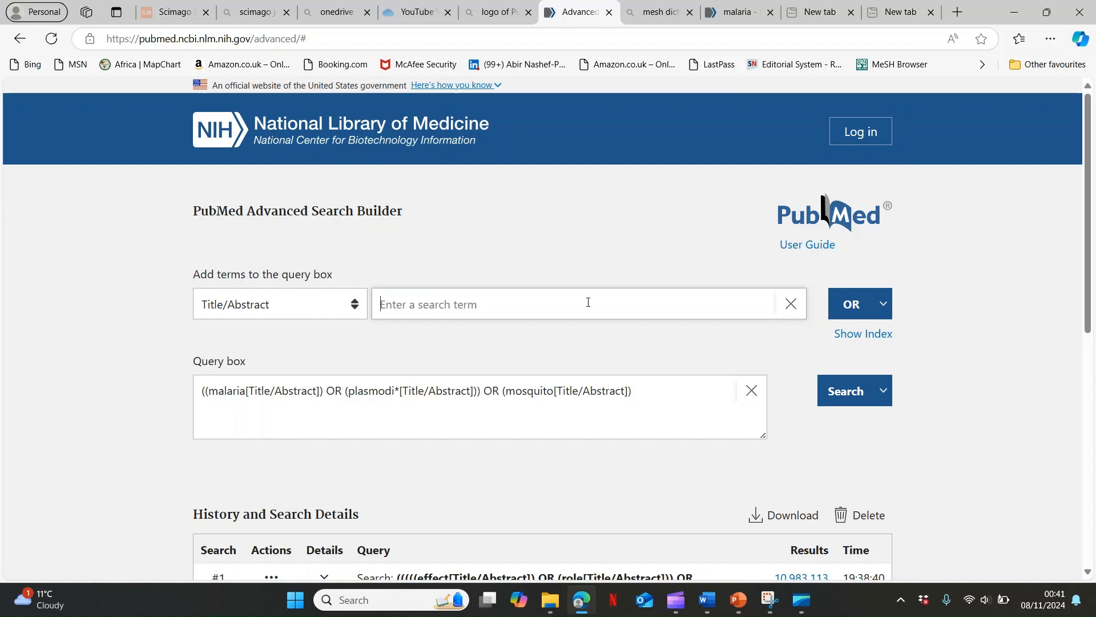
{"action": "type", "text": "anophel*"}
{"action": "key", "text": "Return"}
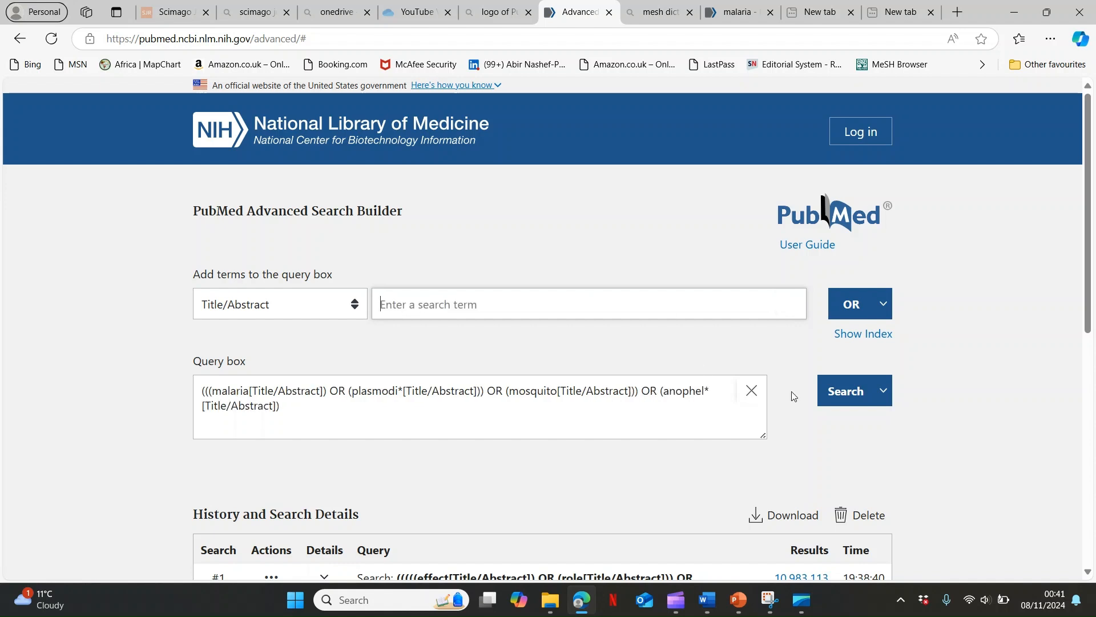
{"action": "left_click", "coordinate": [847, 397]}
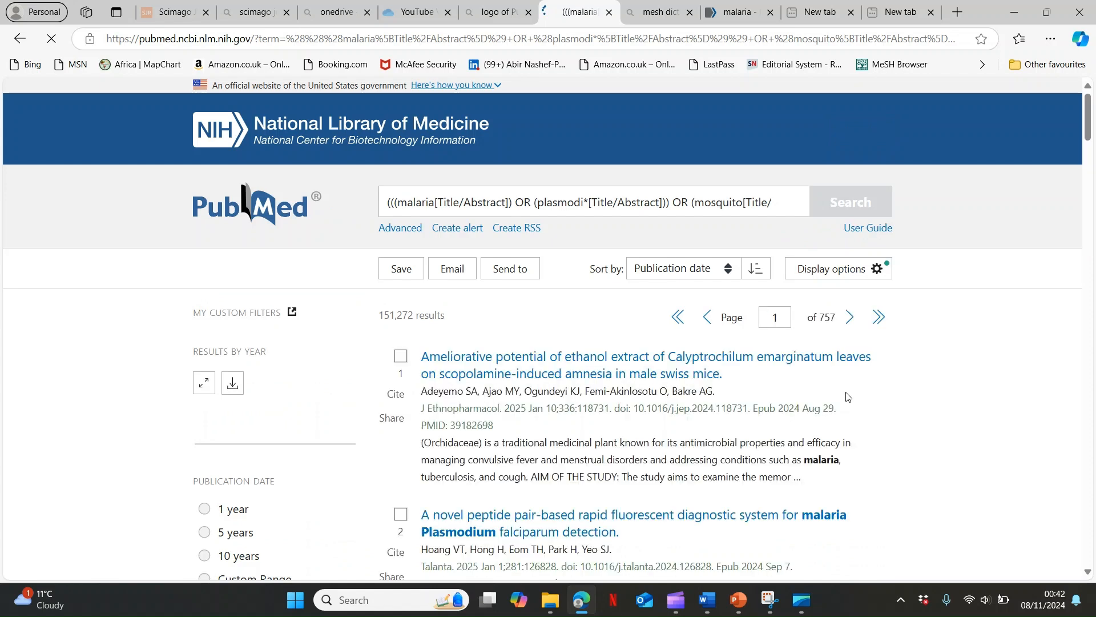
- Switch from PubMed to Word, paste the copied search string into the malaria row and enter "151,272" in its Hits cell
{"action": "left_click", "coordinate": [718, 201]}
{"action": "left_click", "coordinate": [717, 201]}
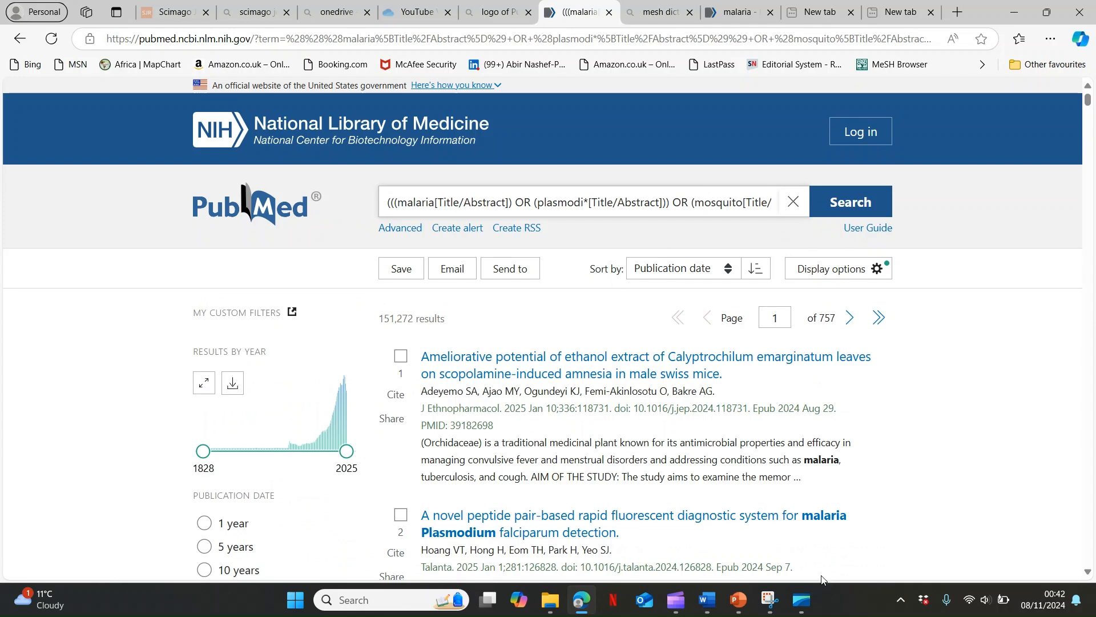
{"action": "left_click", "coordinate": [706, 606]}
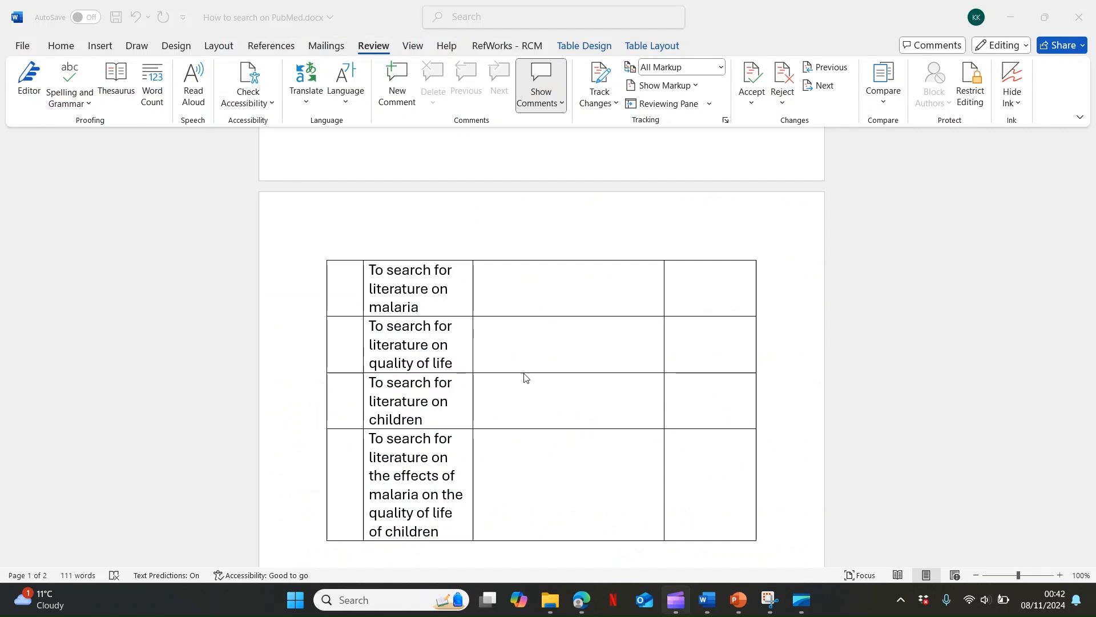
{"action": "left_click", "coordinate": [491, 281]}
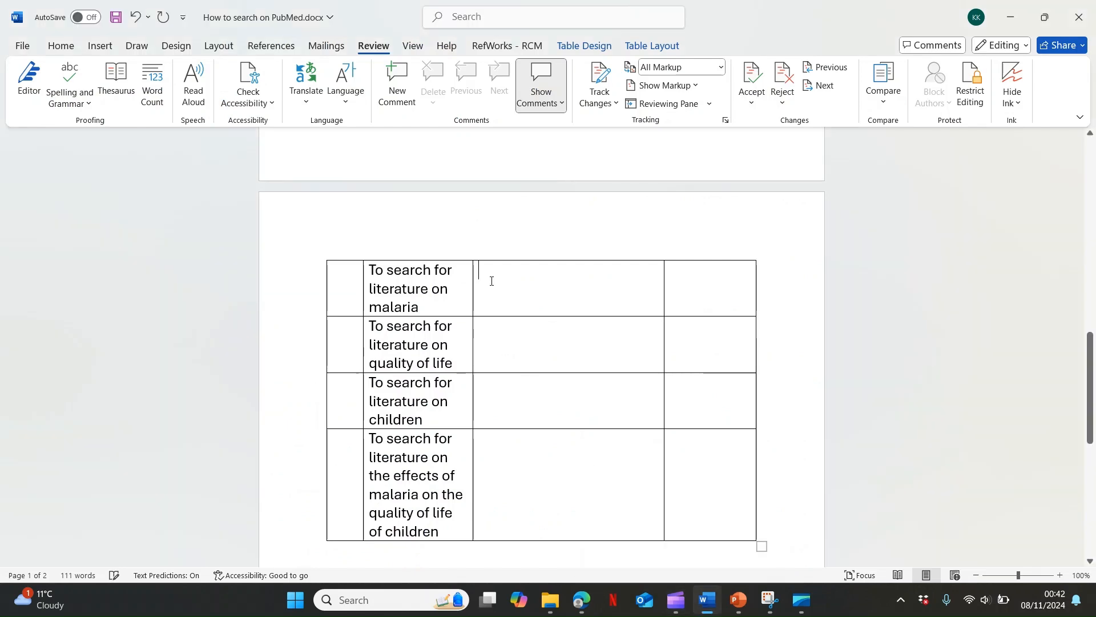
{"action": "type", "text": "(((((effect[Title/Abstract]) OR (role[Title/Abstract])) OR (outcome[Title/Abstract])) OR (caus*[Title/Abstract])) OR (make[Title/Abstract])) OR (implica*[Title/Abstract])"}
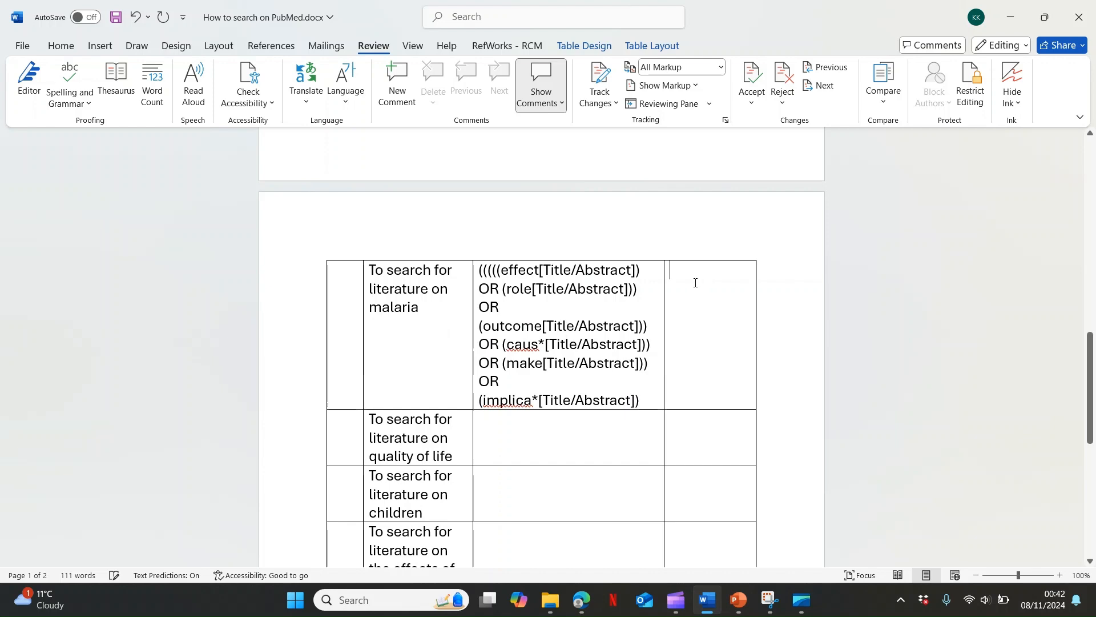
{"action": "type", "text": "151,272"}
{"action": "left_click_drag", "start_coordinate": [1092, 347], "coordinate": [1092, 387]}
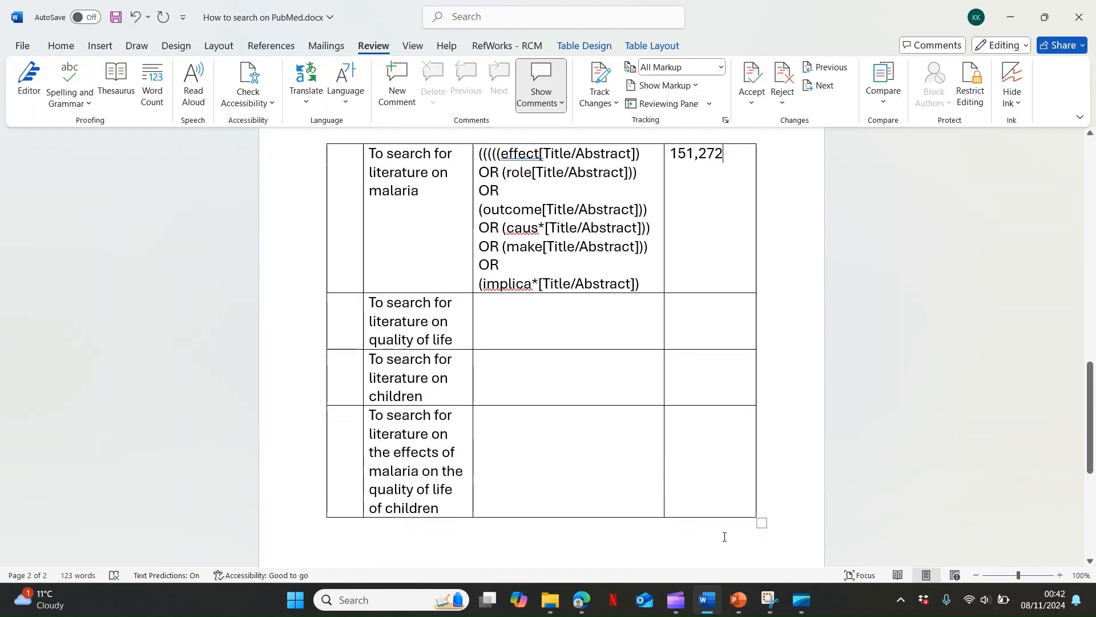
- Return to PubMed in the browser, open the advanced search builder and set the field to Title/Abstract and the combining operator to OR
{"action": "left_click", "coordinate": [586, 600]}
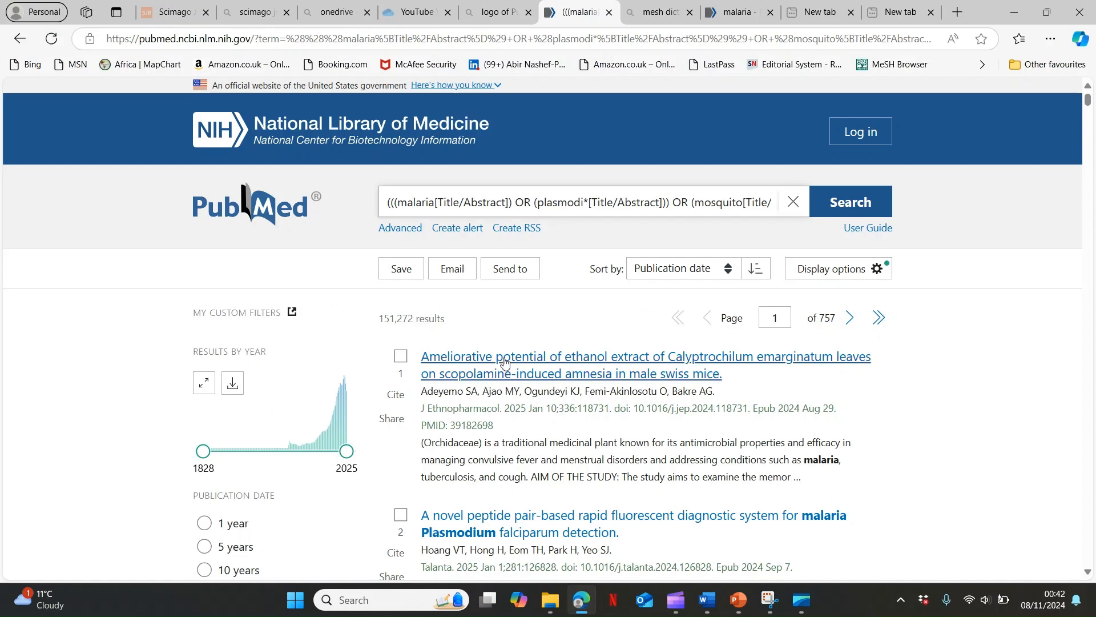
{"action": "left_click", "coordinate": [411, 229]}
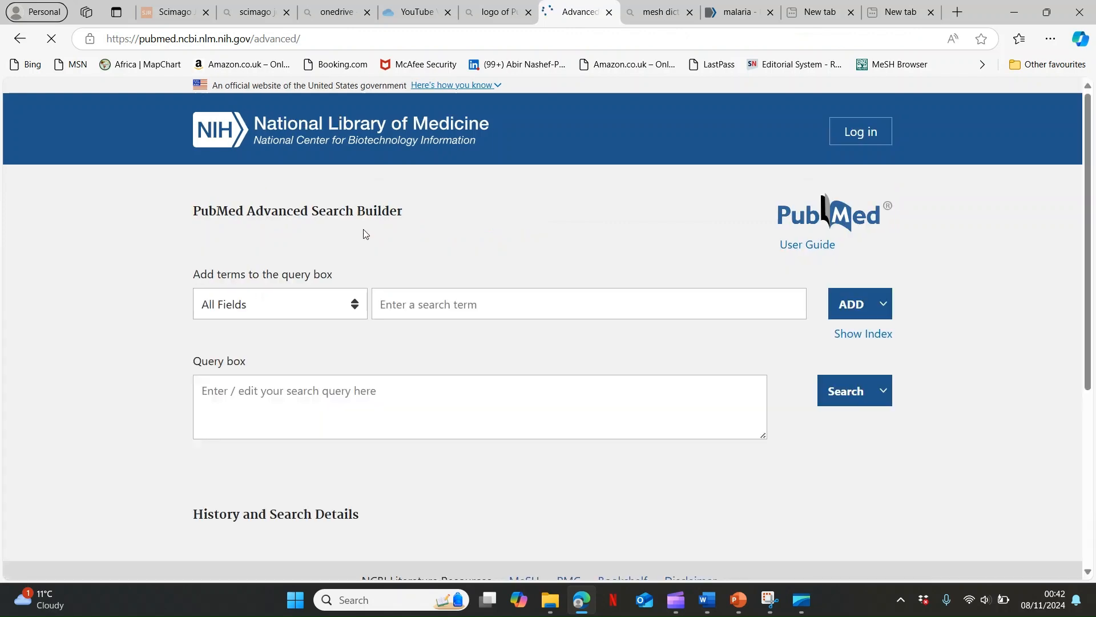
{"action": "left_click", "coordinate": [356, 305]}
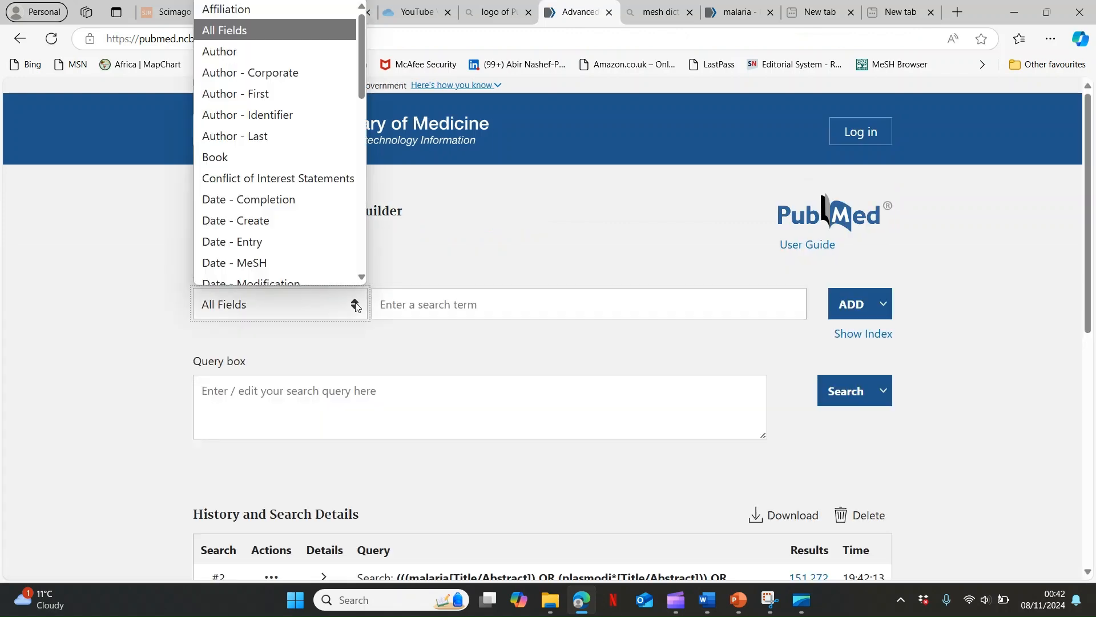
{"action": "left_click_drag", "start_coordinate": [364, 91], "coordinate": [359, 255]}
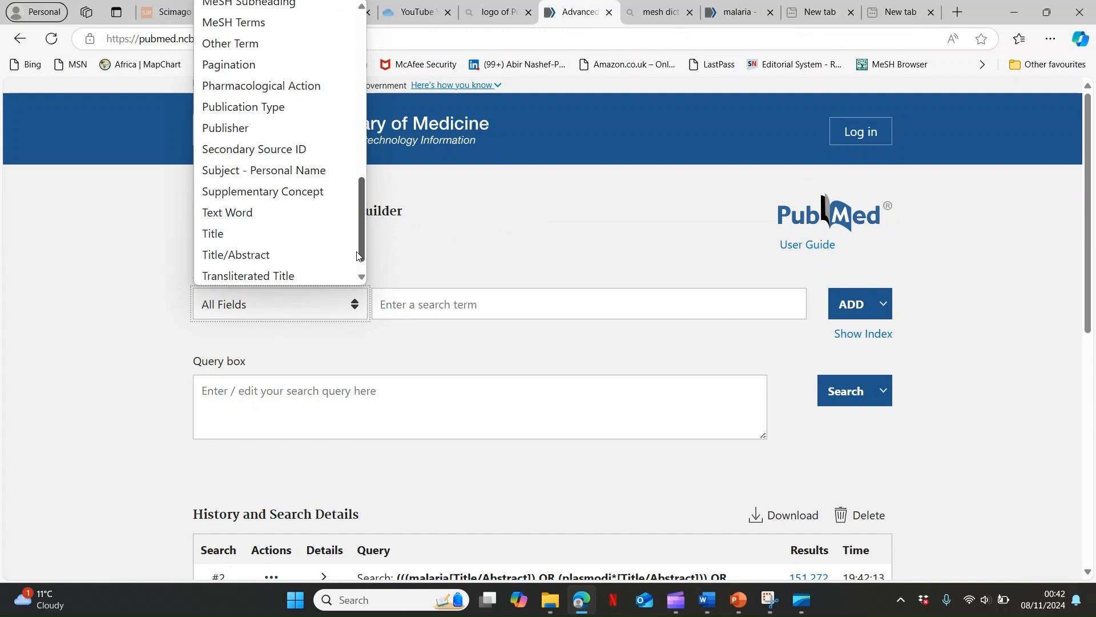
{"action": "left_click", "coordinate": [266, 254]}
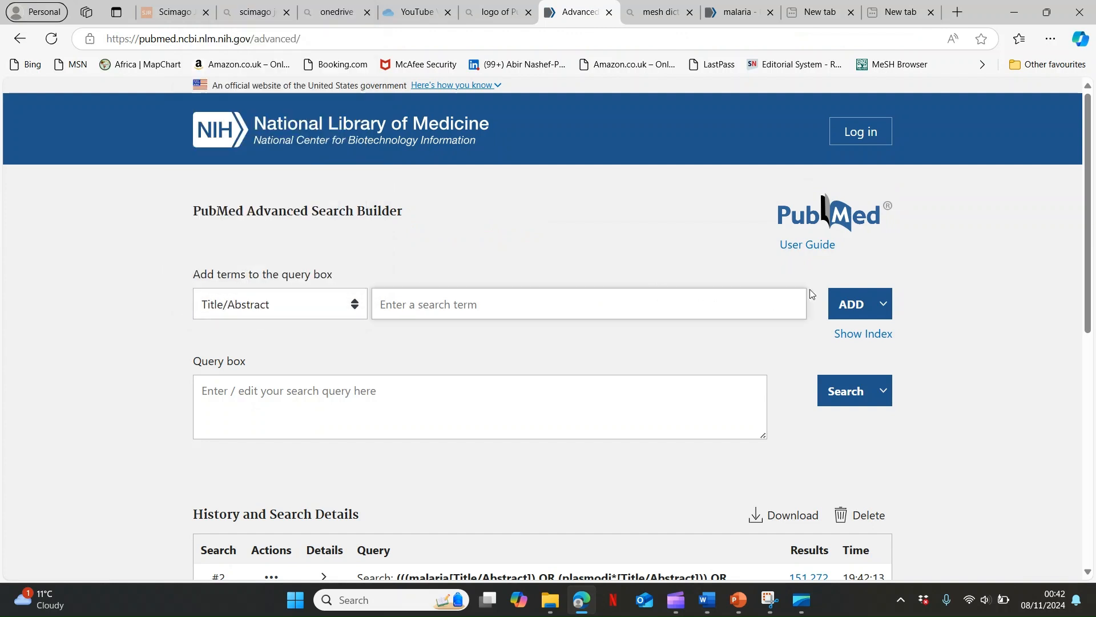
{"action": "left_click", "coordinate": [883, 304]}
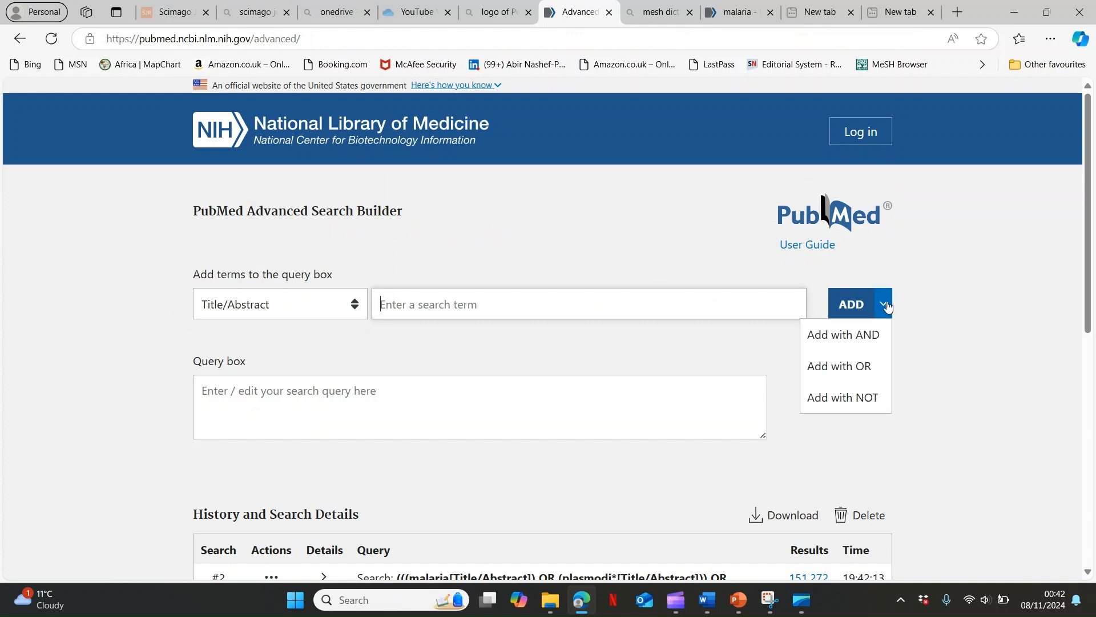
{"action": "left_click", "coordinate": [877, 365]}
- Build a query from "quality of life", "life quality", "wellbeing" and "well being" combined with OR and run the search
{"action": "left_click", "coordinate": [624, 307]}
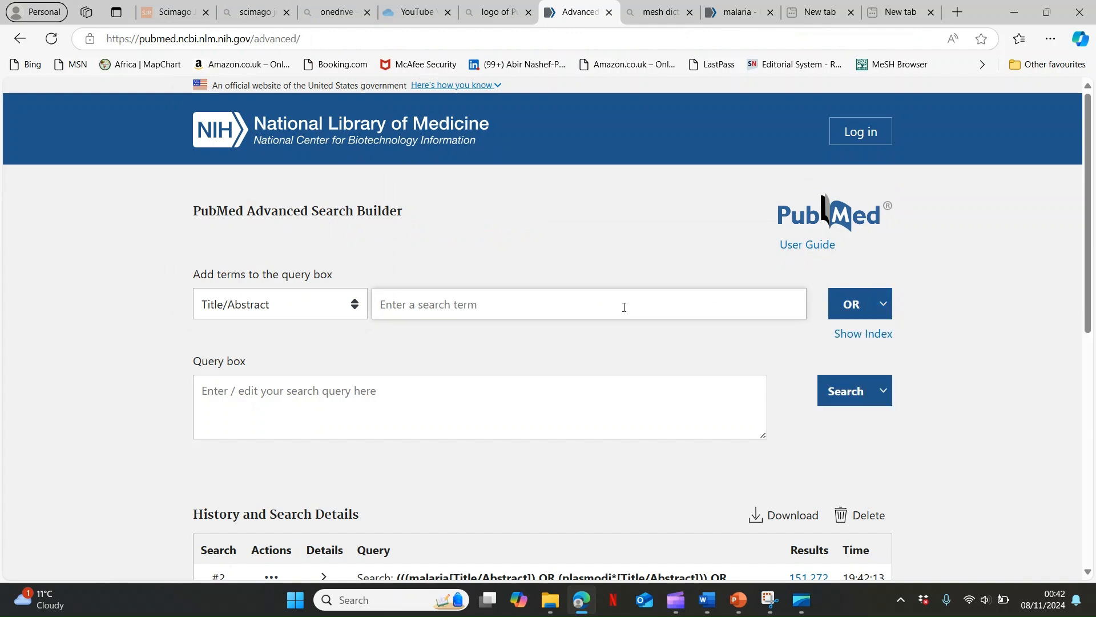
{"action": "type", "text": "quality of life"}
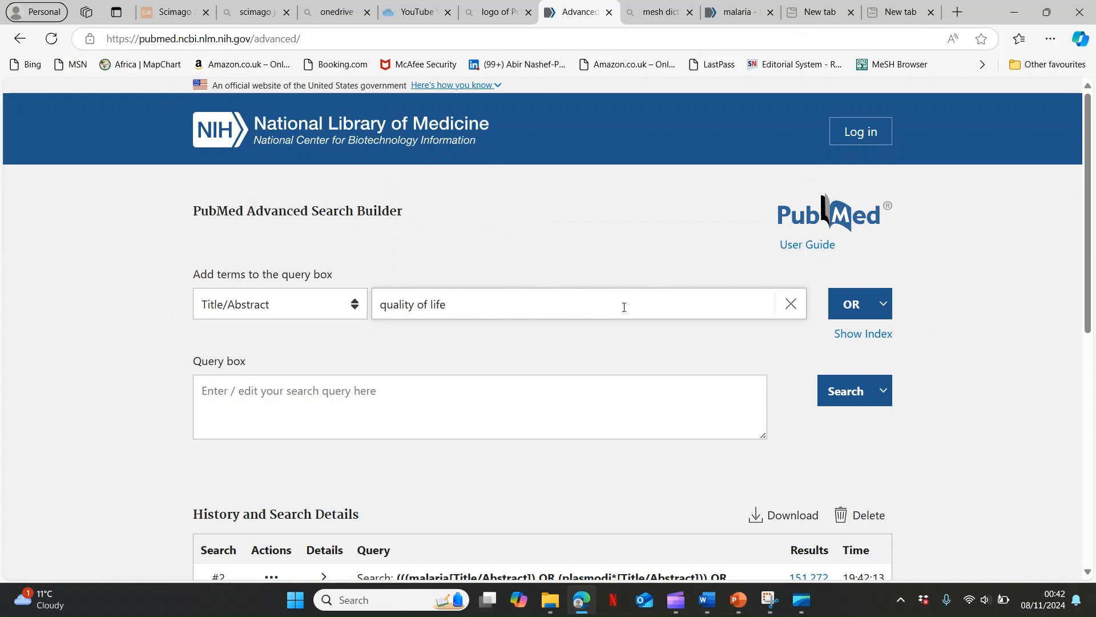
{"action": "key", "text": "Return"}
{"action": "type", "text": "life qu"}
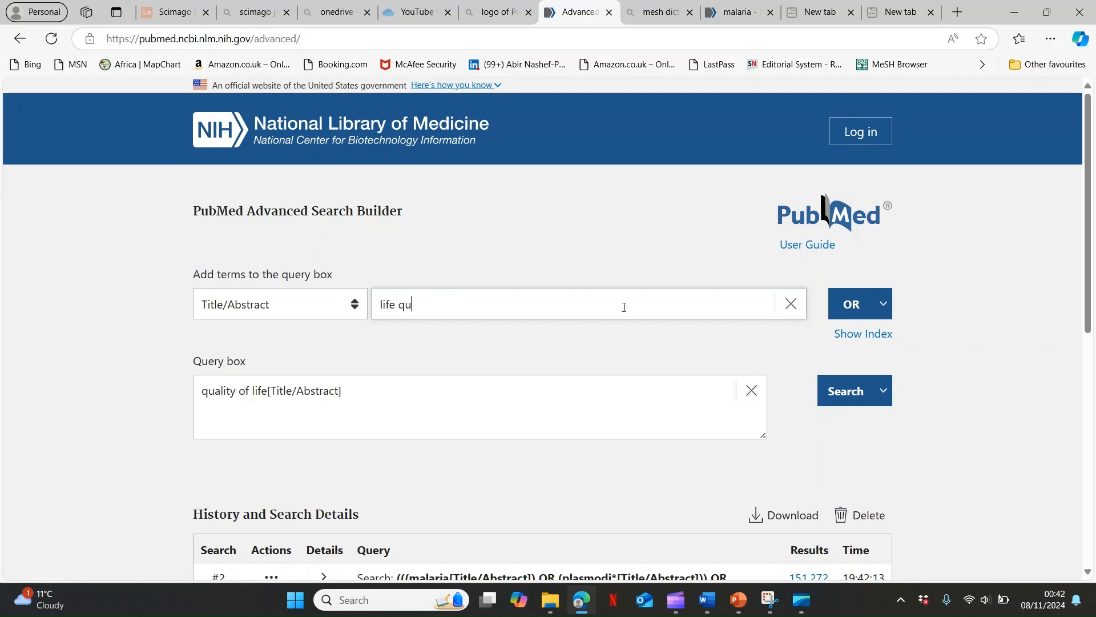
{"action": "type", "text": "ality"}
{"action": "key", "text": "Return"}
{"action": "type", "text": "well"}
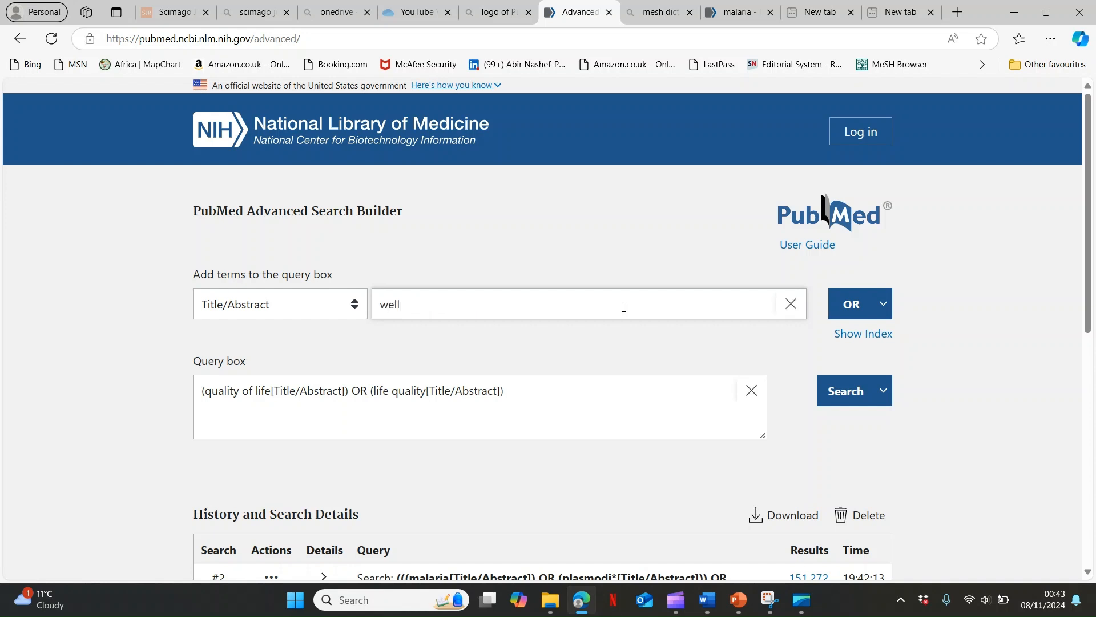
{"action": "type", "text": "being"}
{"action": "key", "text": "Return"}
{"action": "type", "text": "well"}
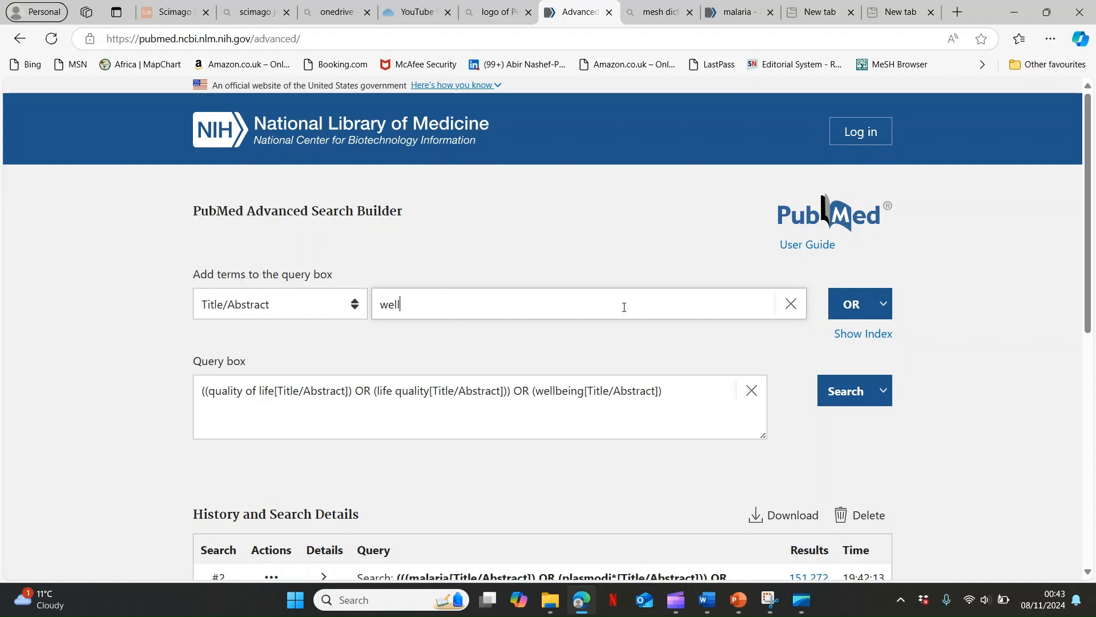
{"action": "type", "text": " being"}
{"action": "key", "text": "Return"}
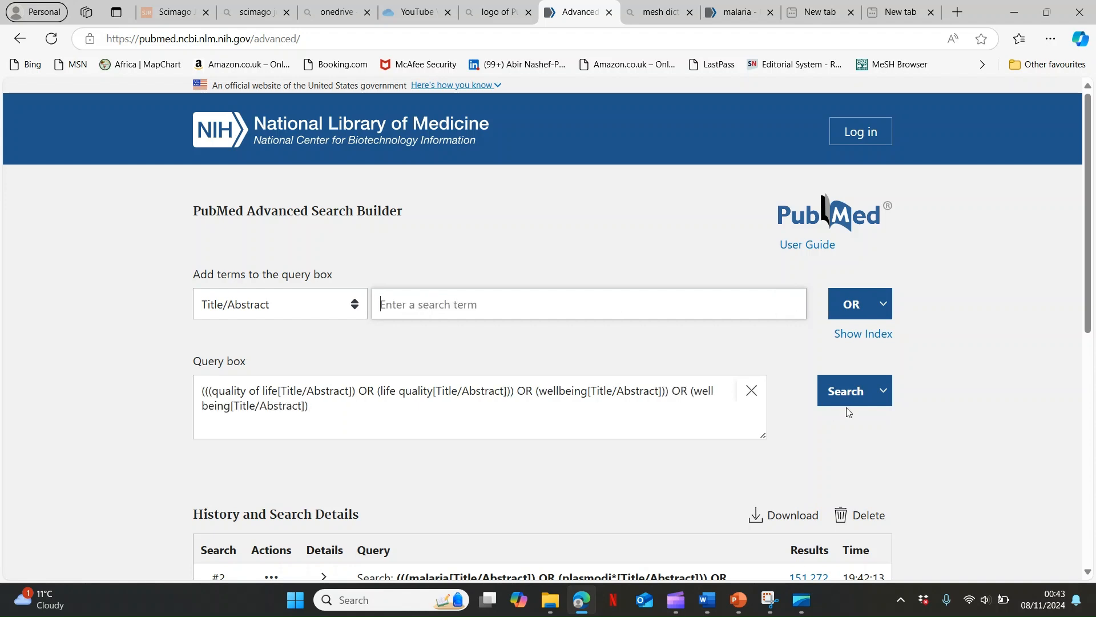
{"action": "left_click", "coordinate": [842, 392]}
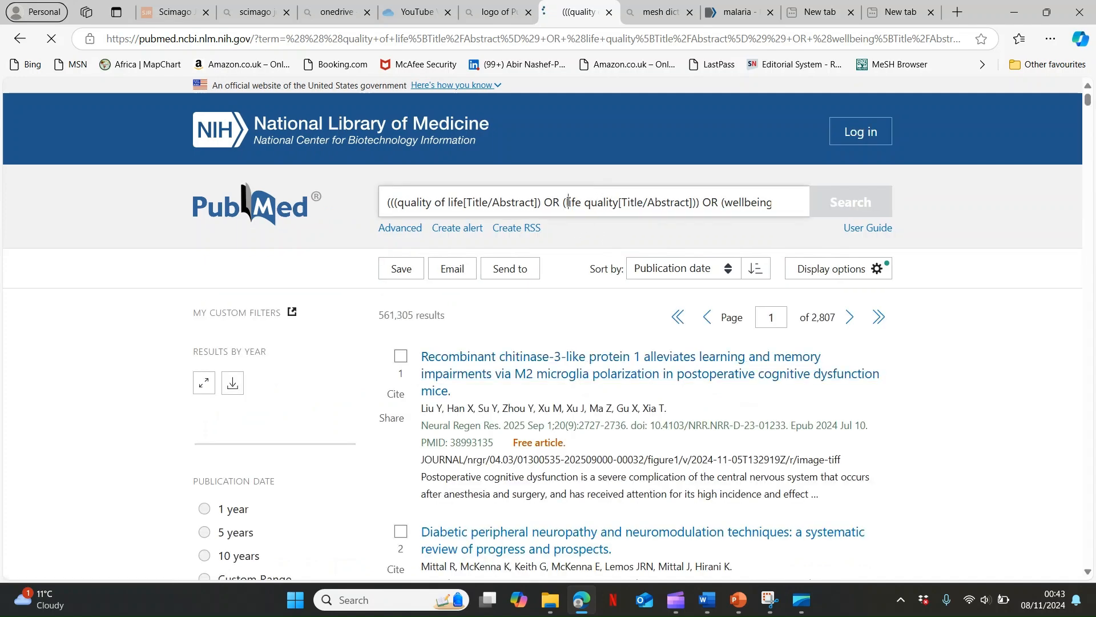
- Copy the full quality of life search string from PubMed and paste it into the quality of life row of the Word table
{"action": "key", "text": "ctrl+a"}
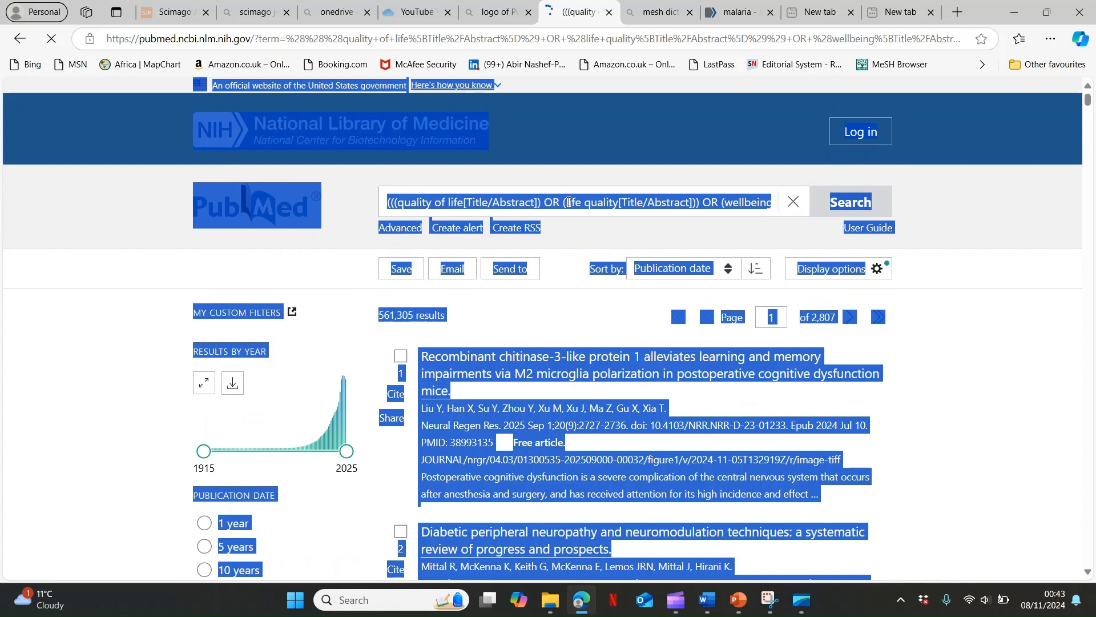
{"action": "left_click", "coordinate": [569, 202]}
{"action": "key", "text": "ctrl+a"}
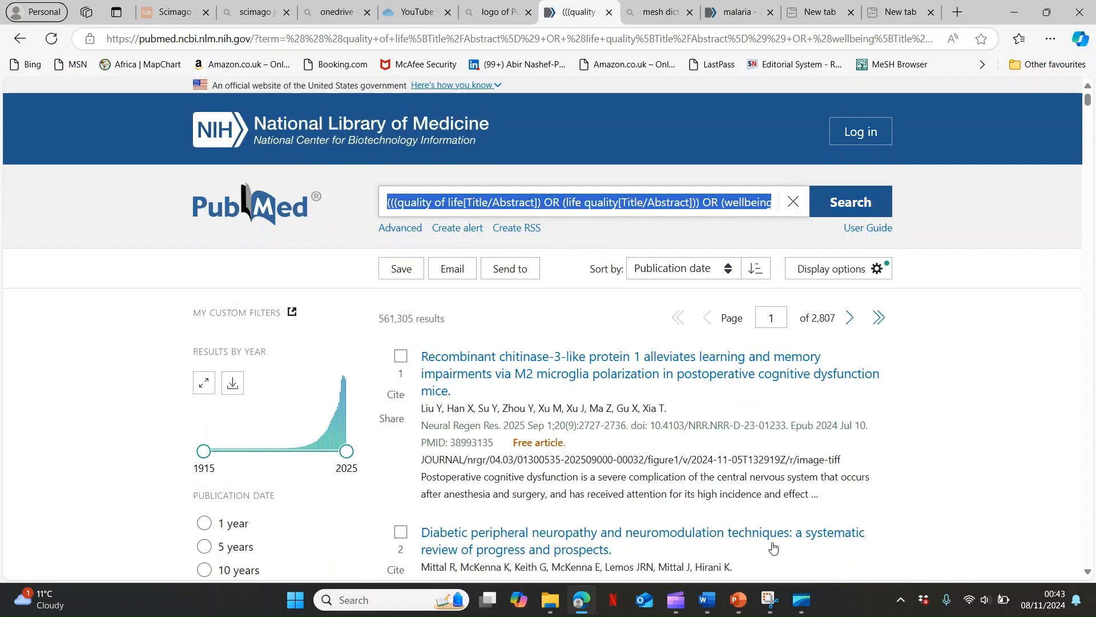
{"action": "left_click", "coordinate": [708, 606]}
{"action": "left_click", "coordinate": [511, 314]}
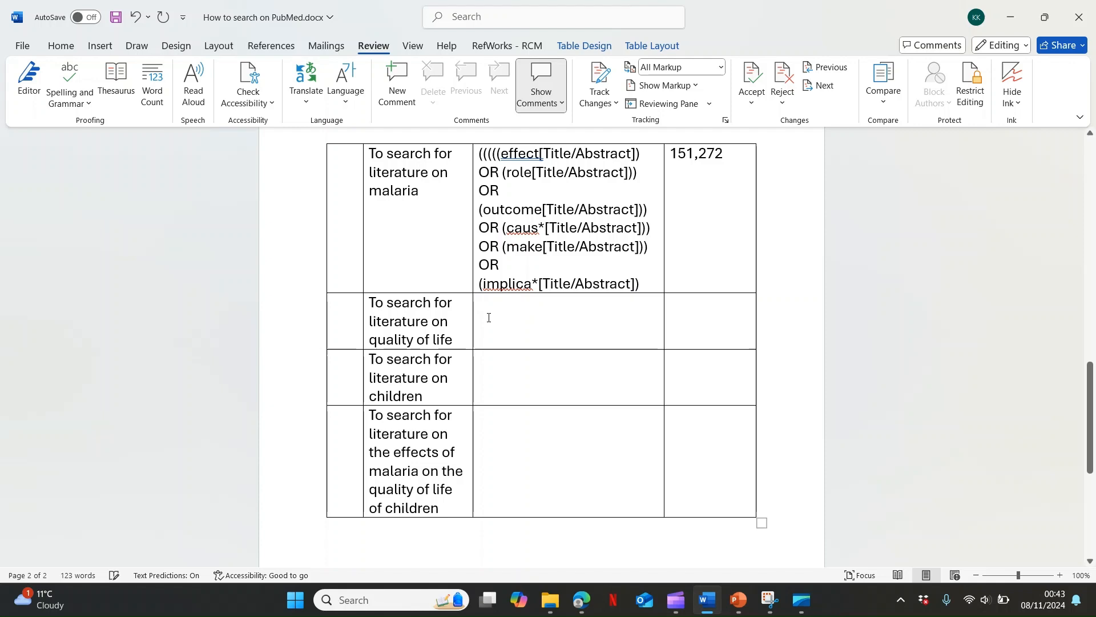
{"action": "type", "text": "(((quality of life[Title/Abstract]) OR (life quality[Title/Abstract])) OR (wellbeing[Title/Abstract])) OR (well being[Title/Abstract])"}
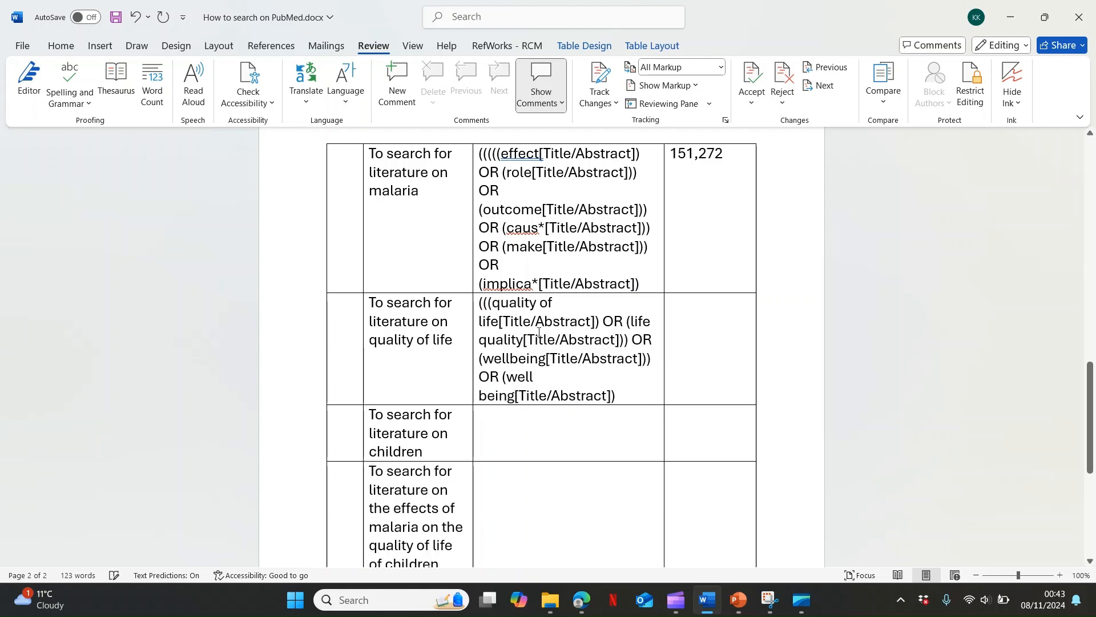
- Check the result count in PubMed and enter "561,305" in the Hits cell of the quality of life row in Word
{"action": "left_click", "coordinate": [500, 436]}
{"action": "left_click", "coordinate": [581, 605]}
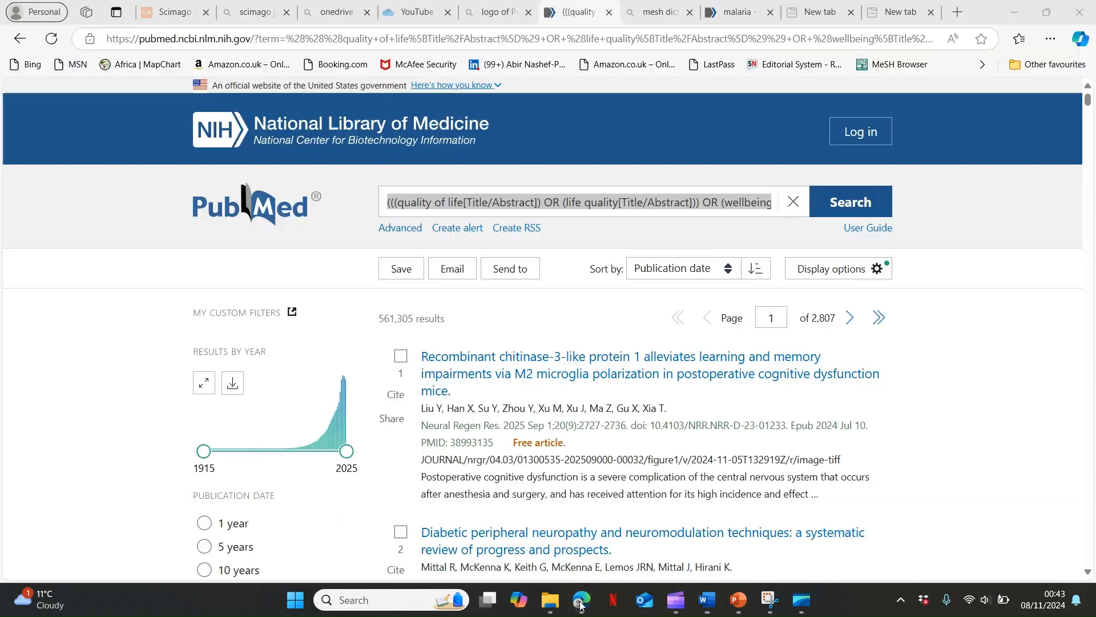
{"action": "left_click", "coordinate": [706, 599]}
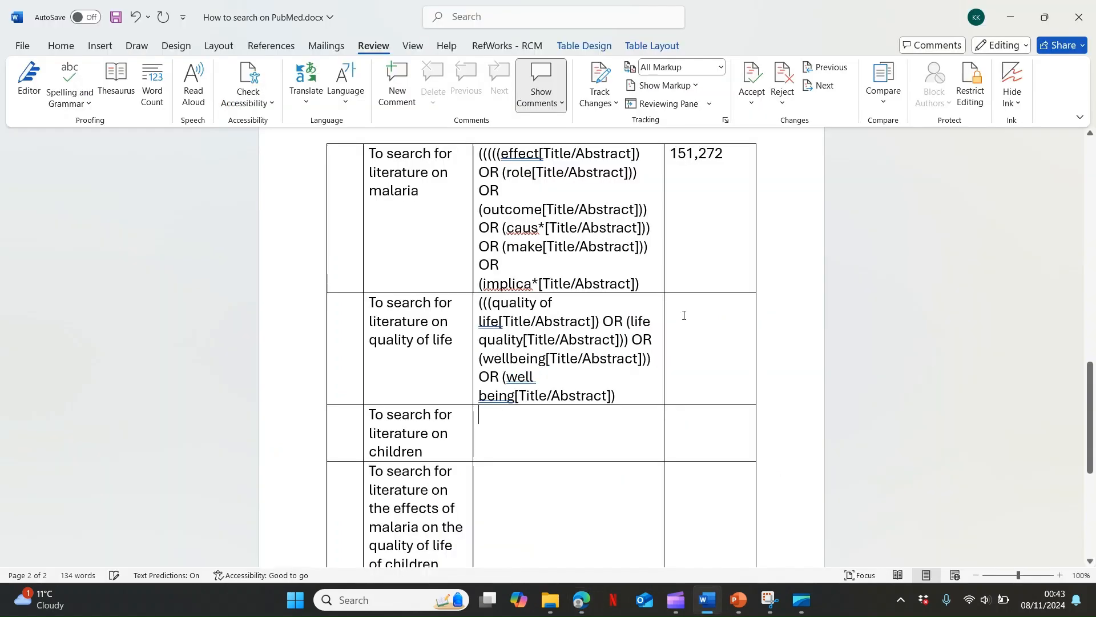
{"action": "type", "text": "561,"}
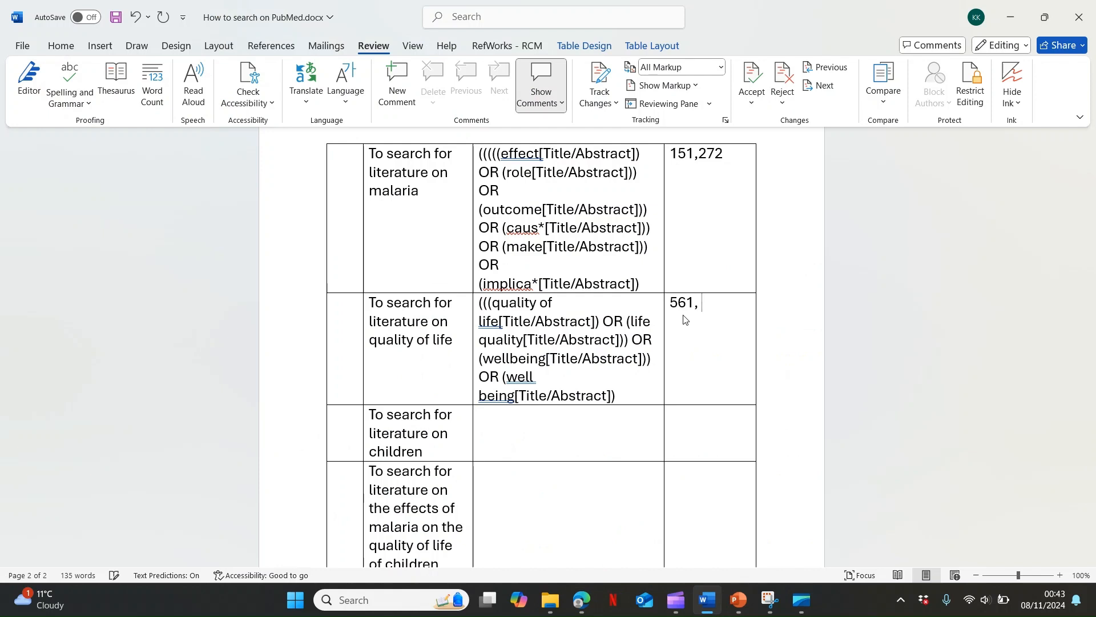
{"action": "key", "text": "BackSpace"}
{"action": "type", "text": "305"}
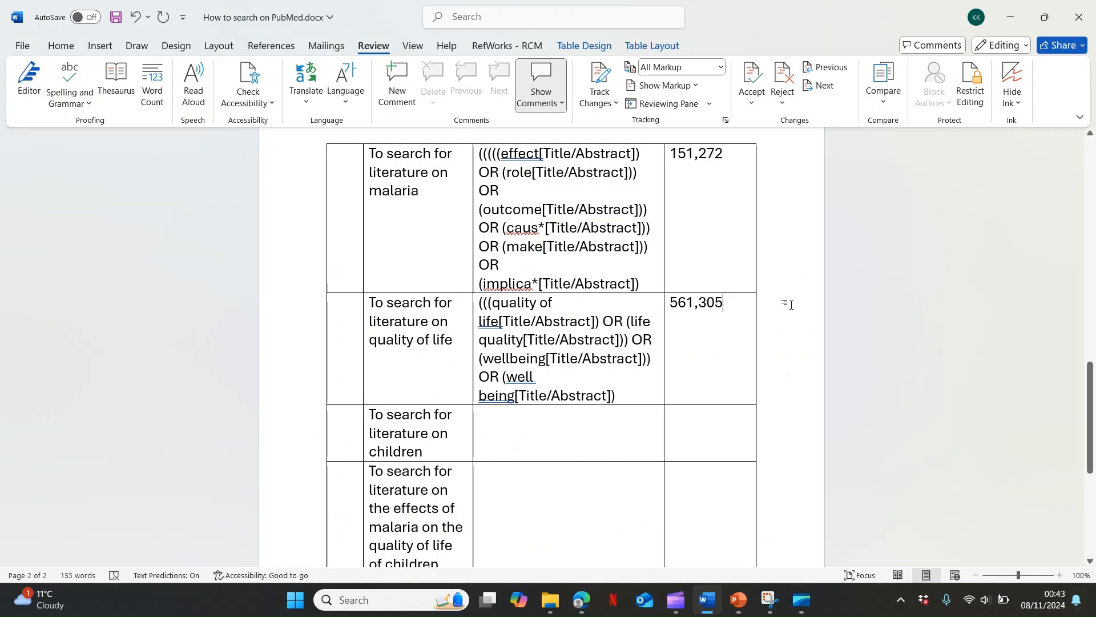
- Check the search numbers in PubMed's advanced search history and tag the malaria row "#2" and the quality of life row "#3" in Word
{"action": "left_click", "coordinate": [581, 600]}
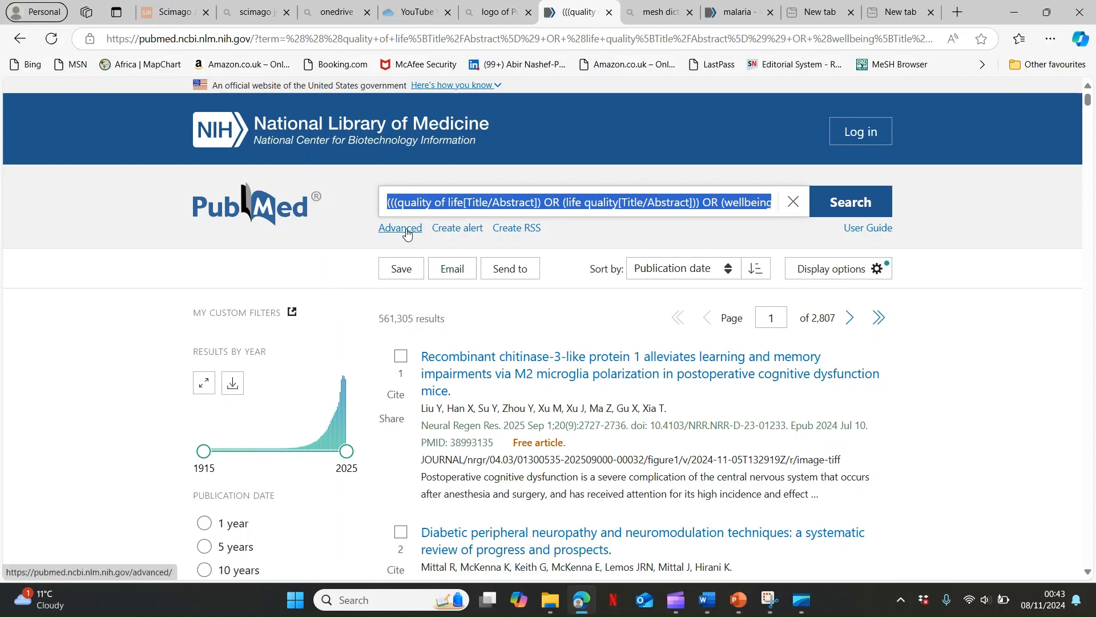
{"action": "left_click", "coordinate": [407, 230]}
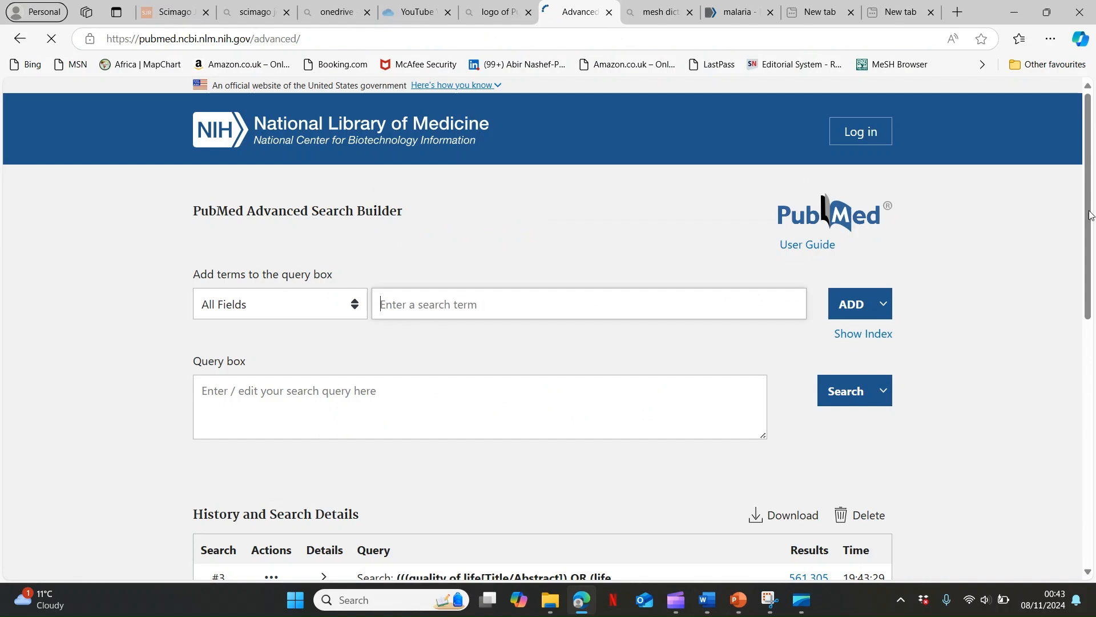
{"action": "left_click_drag", "start_coordinate": [1092, 215], "coordinate": [1095, 343]}
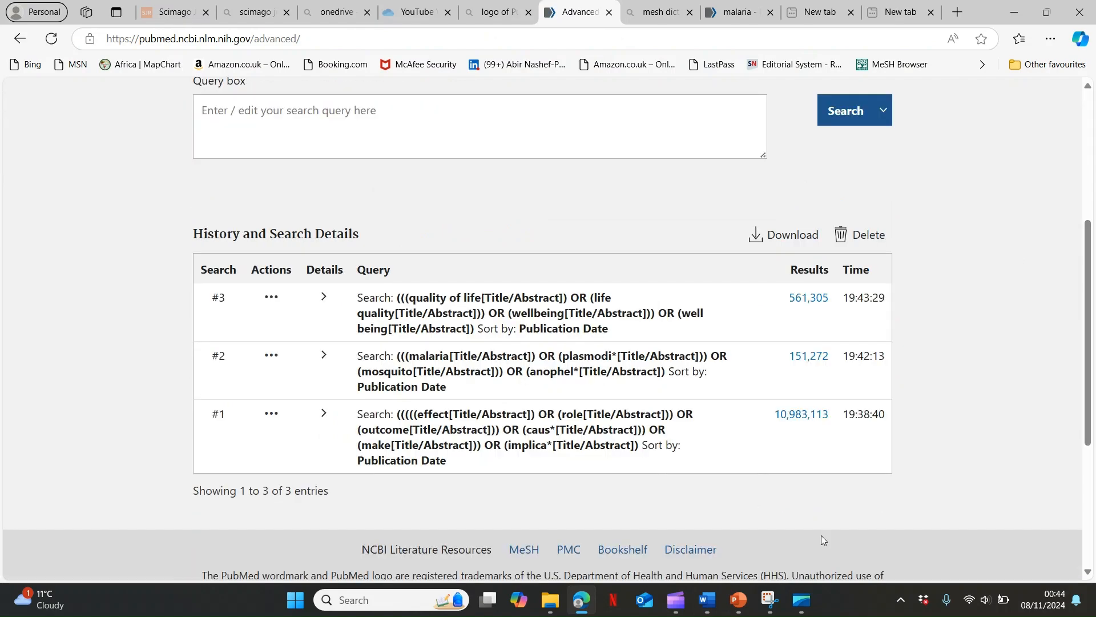
{"action": "left_click", "coordinate": [703, 600]}
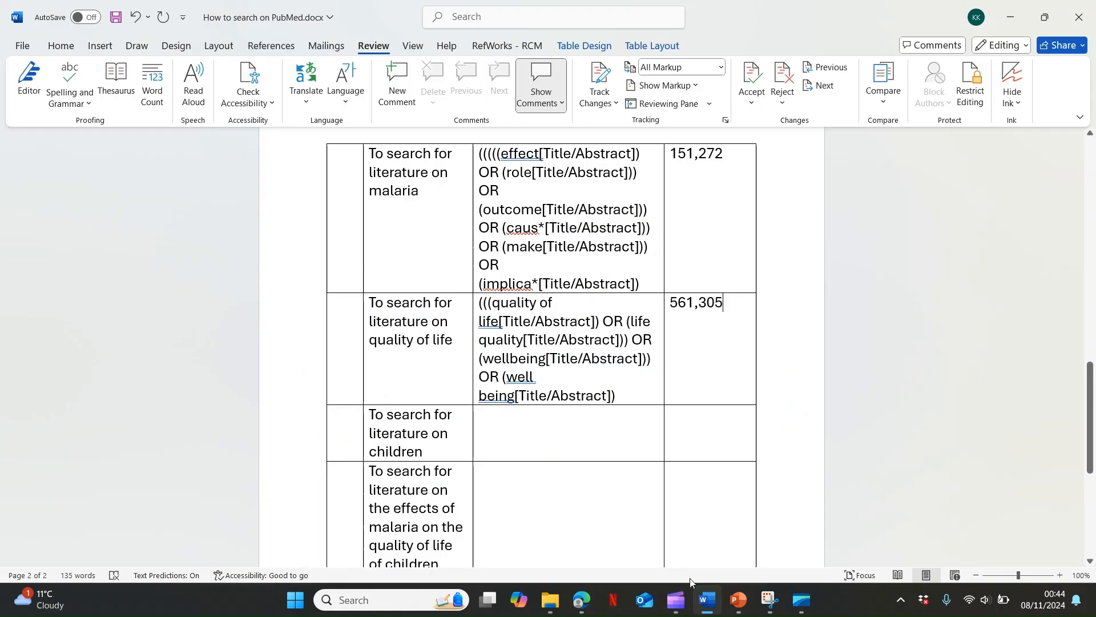
{"action": "left_click_drag", "start_coordinate": [1095, 432], "coordinate": [1094, 396]}
{"action": "left_click", "coordinate": [352, 312]}
{"action": "type", "text": "#2"}
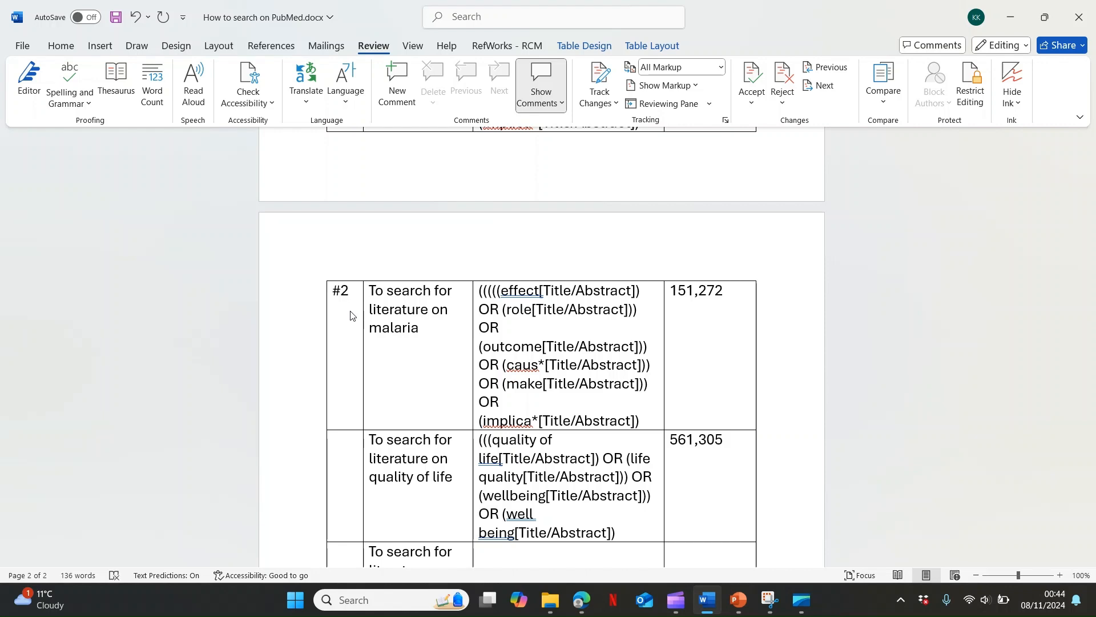
{"action": "key", "text": "Down"}
{"action": "type", "text": "#3"}
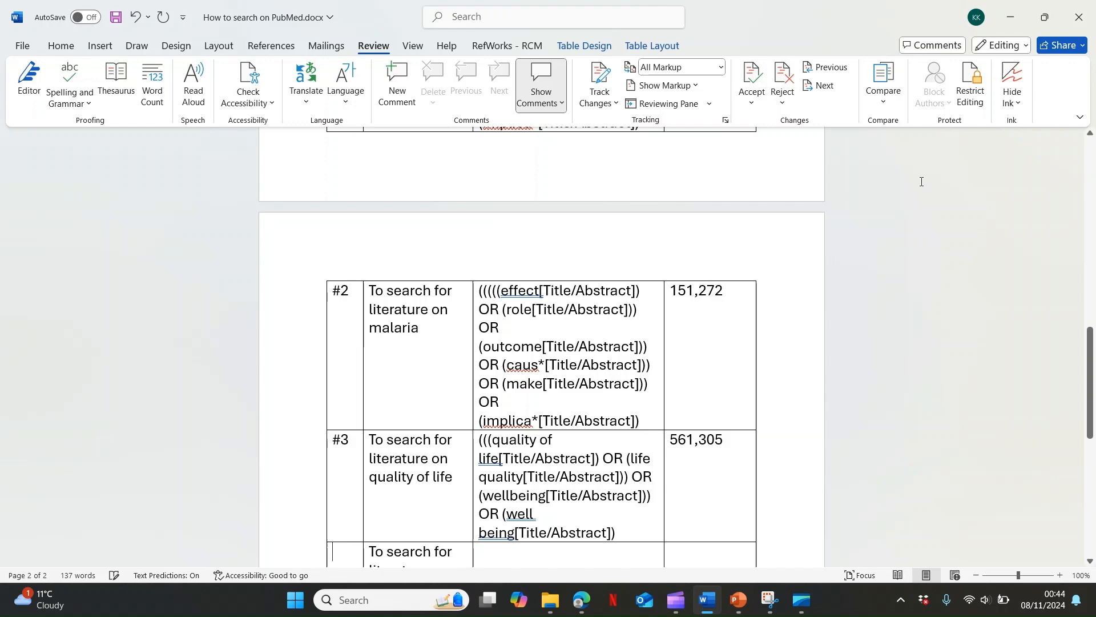
- Switch to PubMed's advanced search builder, set the search field to Title/Abstract and choose OR for combining terms
{"action": "left_click_drag", "start_coordinate": [1091, 344], "coordinate": [765, 411]}
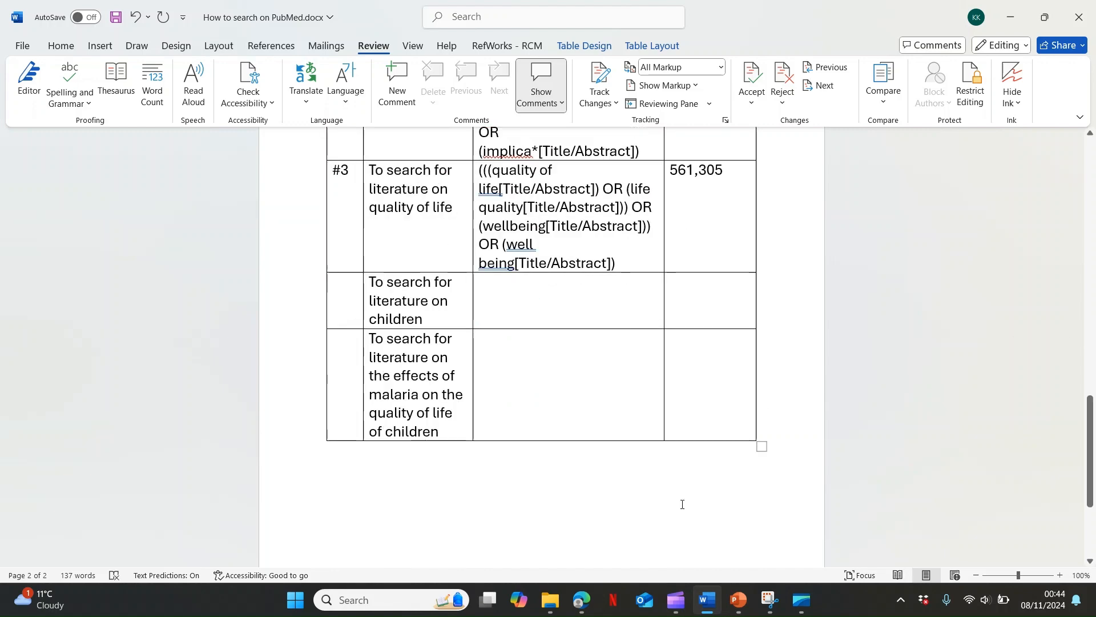
{"action": "left_click", "coordinate": [581, 600]}
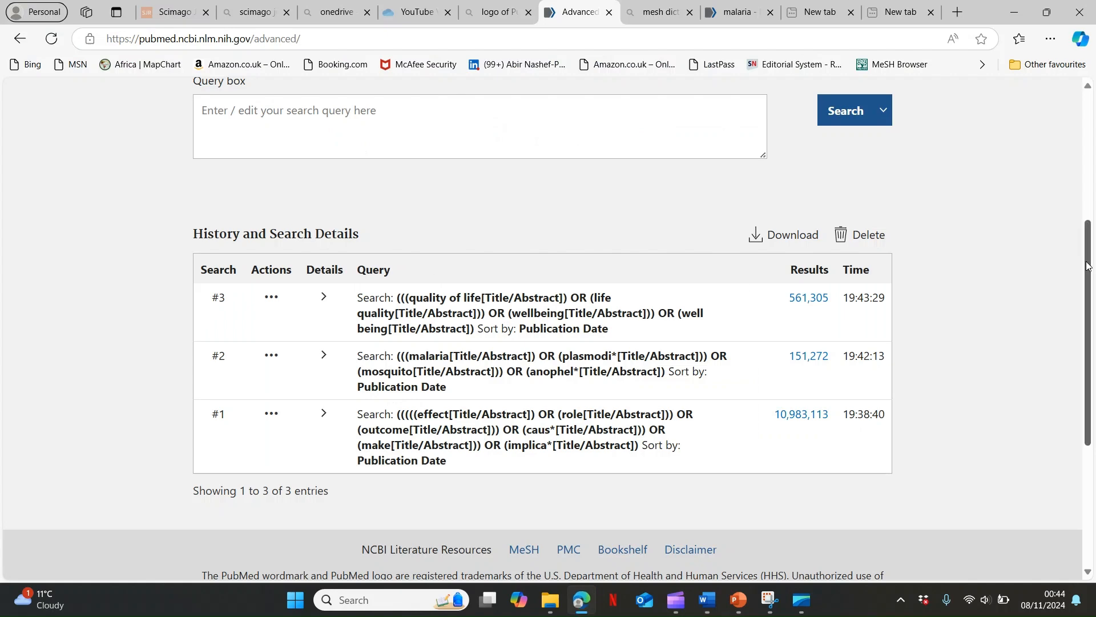
{"action": "scroll", "coordinate": [498, 162], "scroll_direction": "up", "scroll_amount": 3}
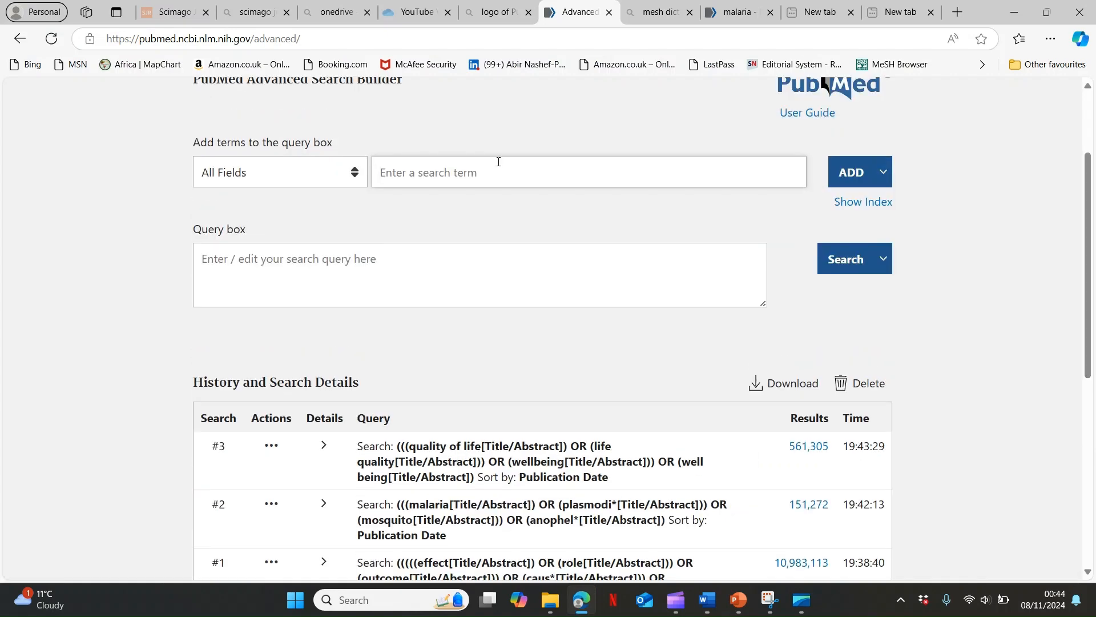
{"action": "left_click", "coordinate": [360, 173]}
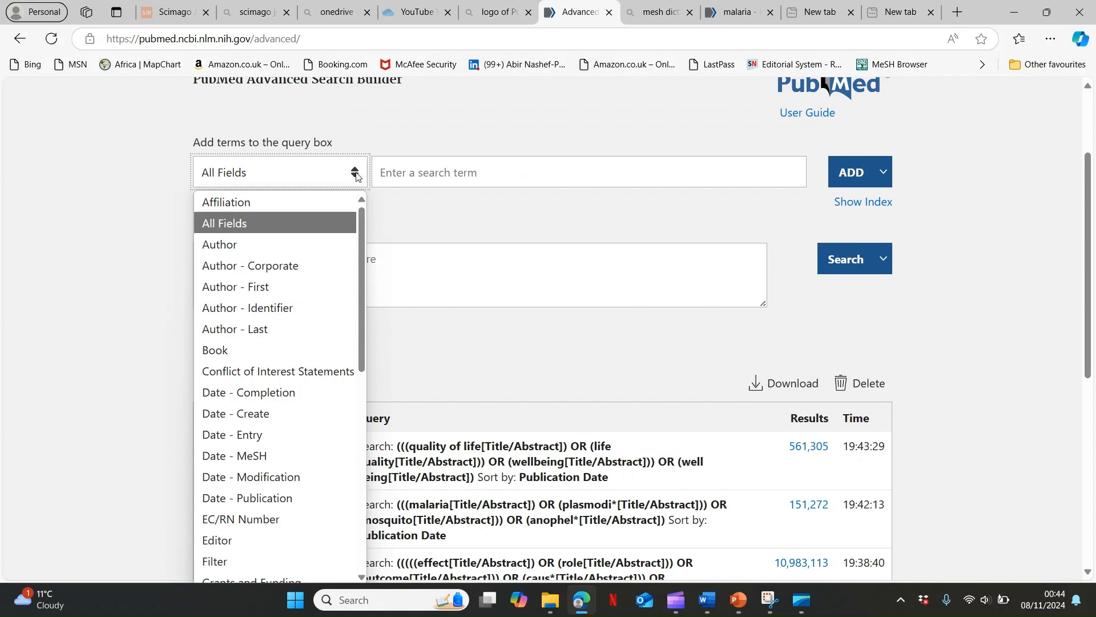
{"action": "left_click_drag", "start_coordinate": [364, 239], "coordinate": [360, 489]}
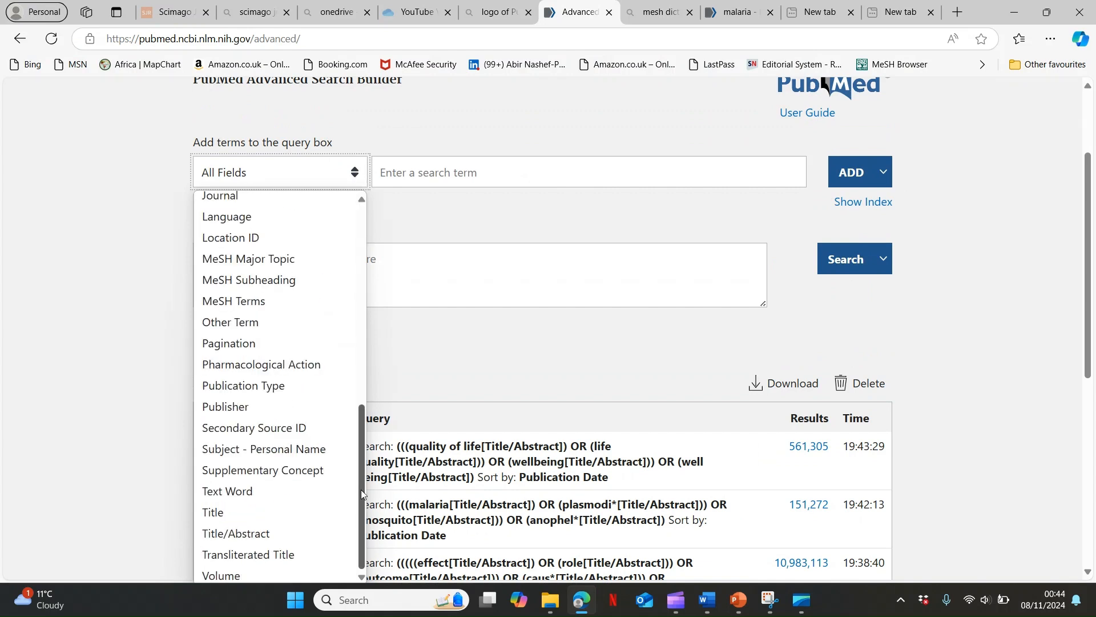
{"action": "left_click", "coordinate": [252, 531]}
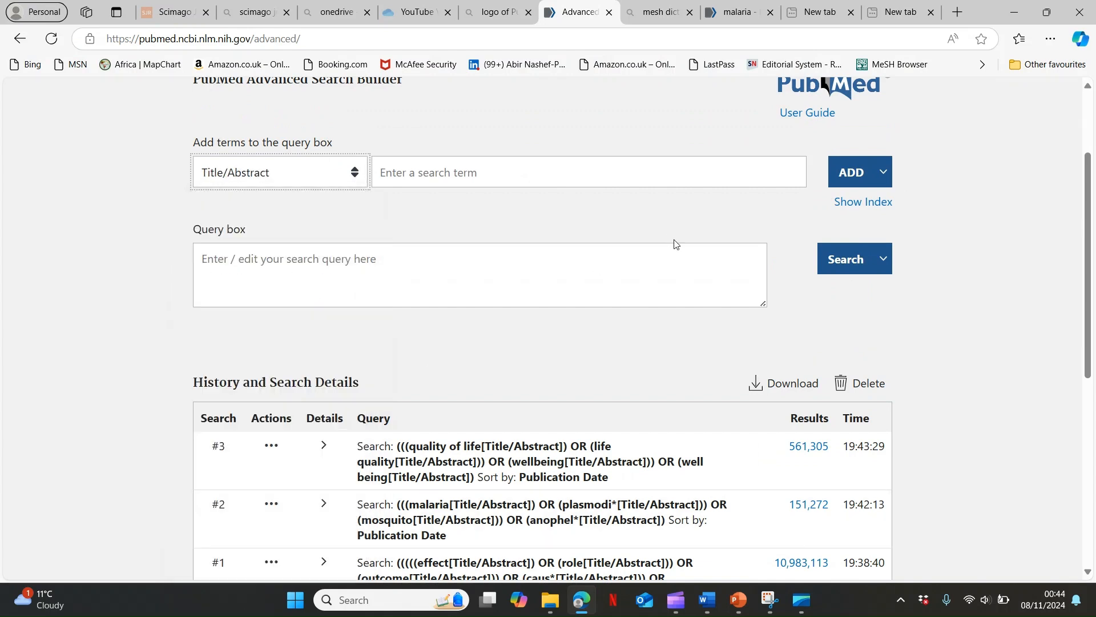
{"action": "left_click", "coordinate": [884, 179]}
{"action": "left_click", "coordinate": [885, 180]}
{"action": "left_click", "coordinate": [884, 179]}
{"action": "left_click", "coordinate": [884, 179]}
{"action": "left_click", "coordinate": [885, 178]}
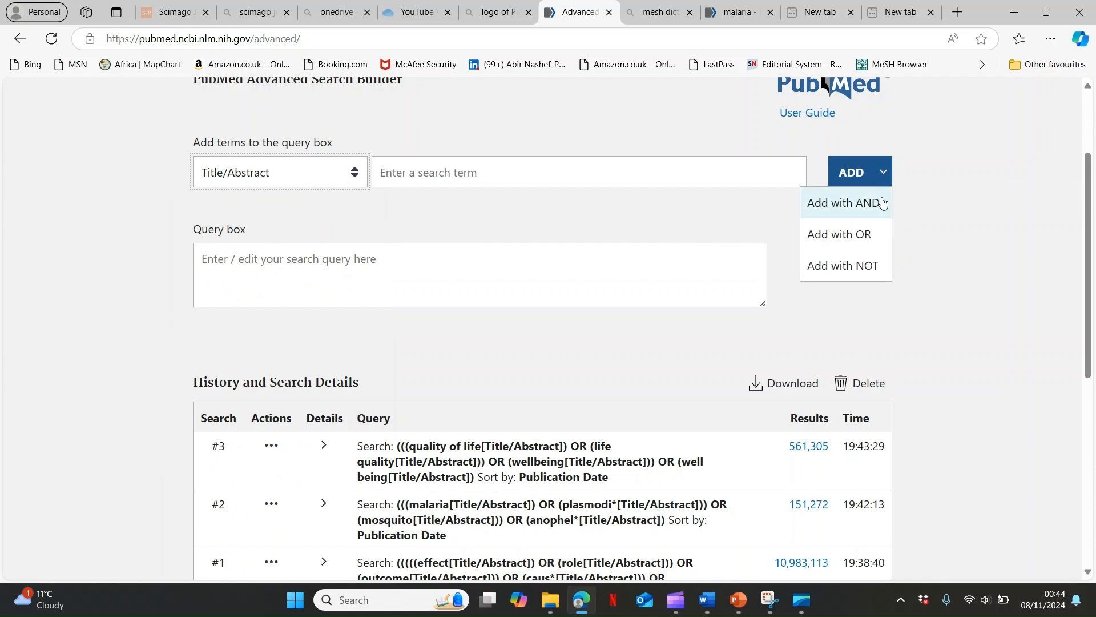
{"action": "left_click", "coordinate": [877, 235]}
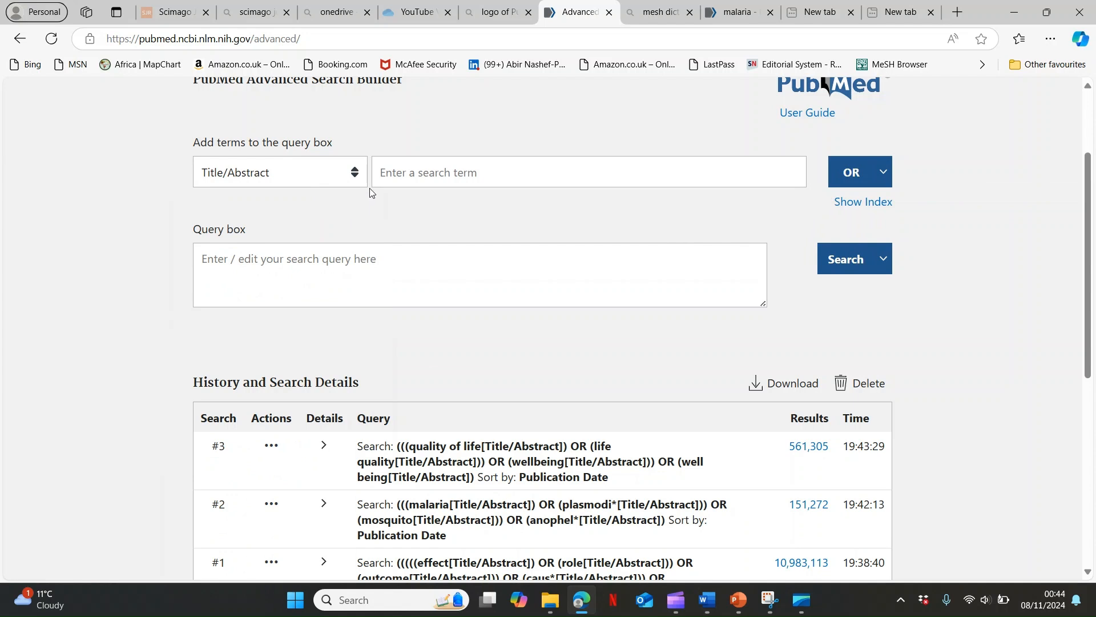
- Add "kid" and "child*" to the query with OR and enter "pupil" as the next search term
{"action": "left_click", "coordinate": [408, 173]}
{"action": "type", "text": "kid"}
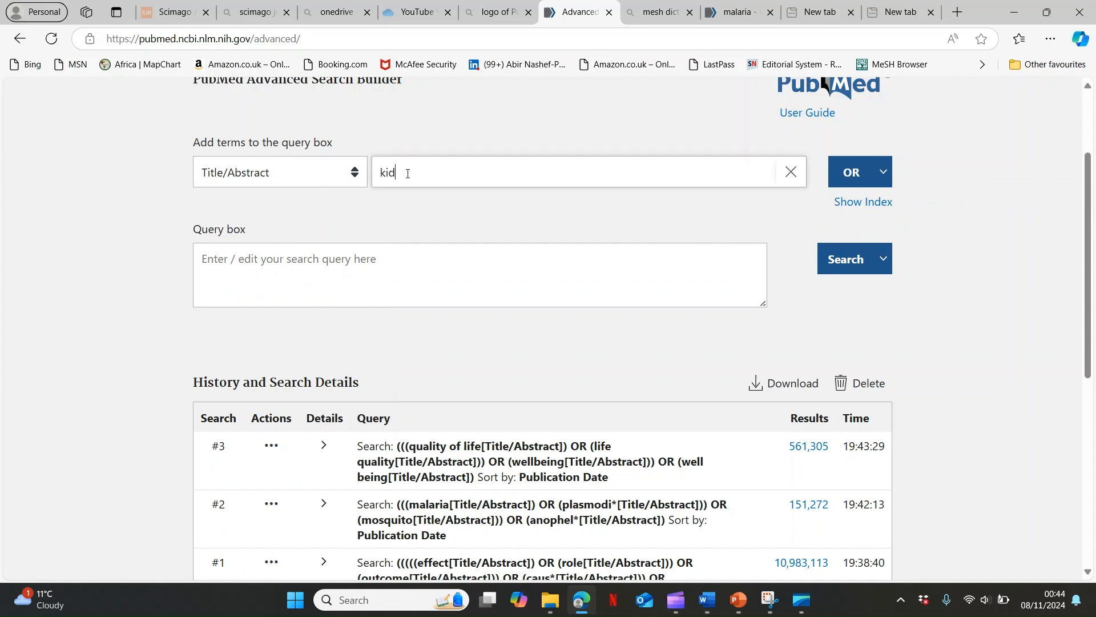
{"action": "key", "text": "Return"}
{"action": "type", "text": "child*"}
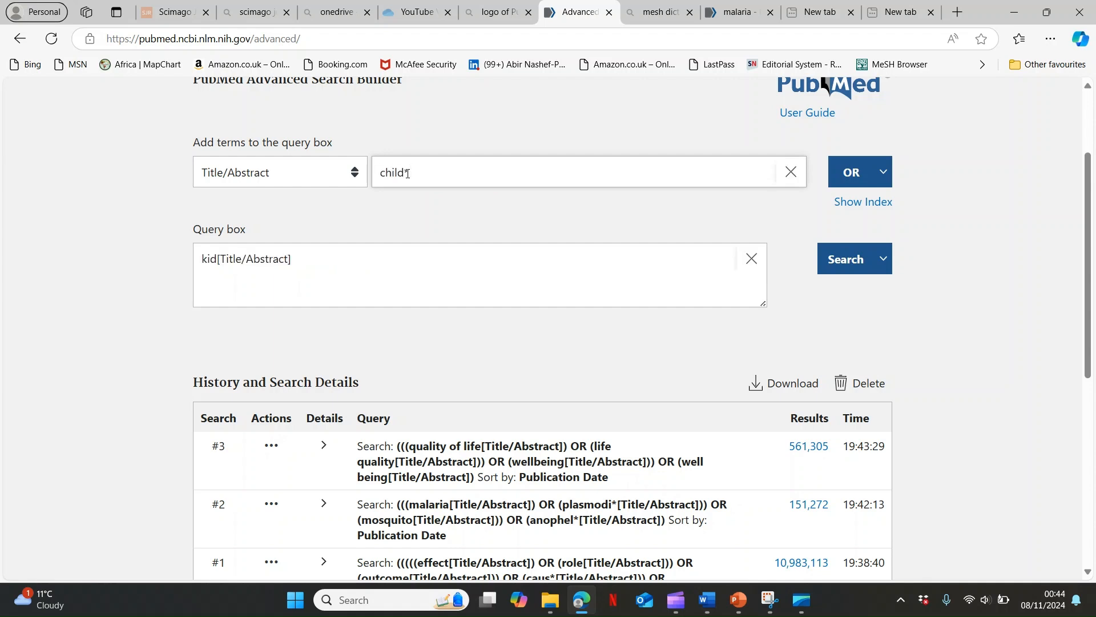
{"action": "key", "text": "Return"}
{"action": "type", "text": "pupil"}
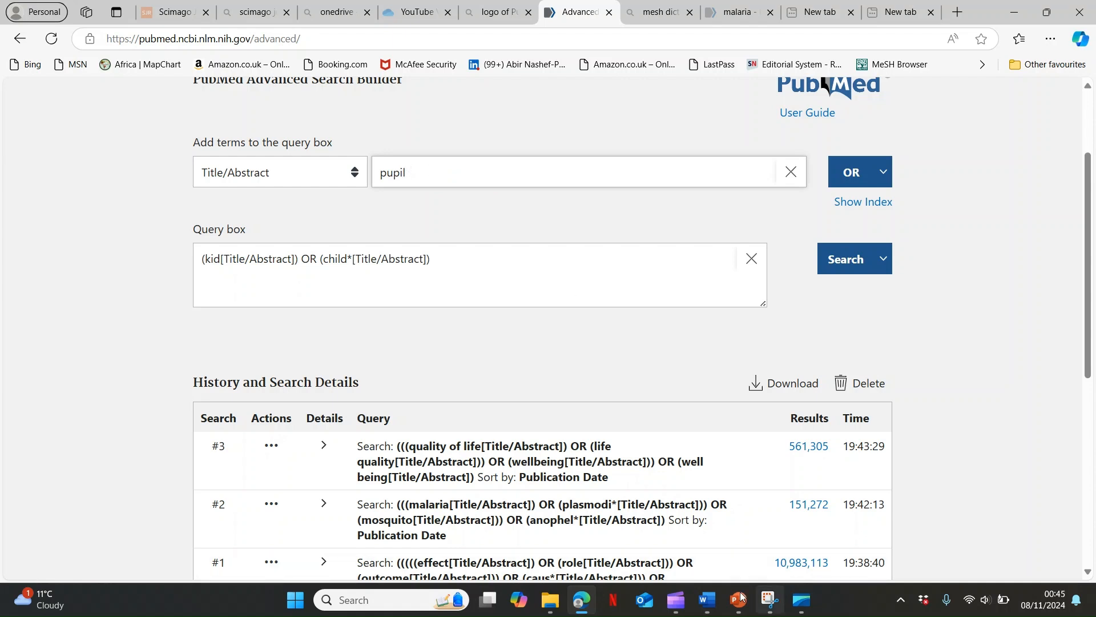
- Switch to Word and remove the asterisk from "Pupil*" in the Children row of the keyword table
{"action": "mouse_move", "coordinate": [713, 605]}
{"action": "left_click", "coordinate": [707, 606]}
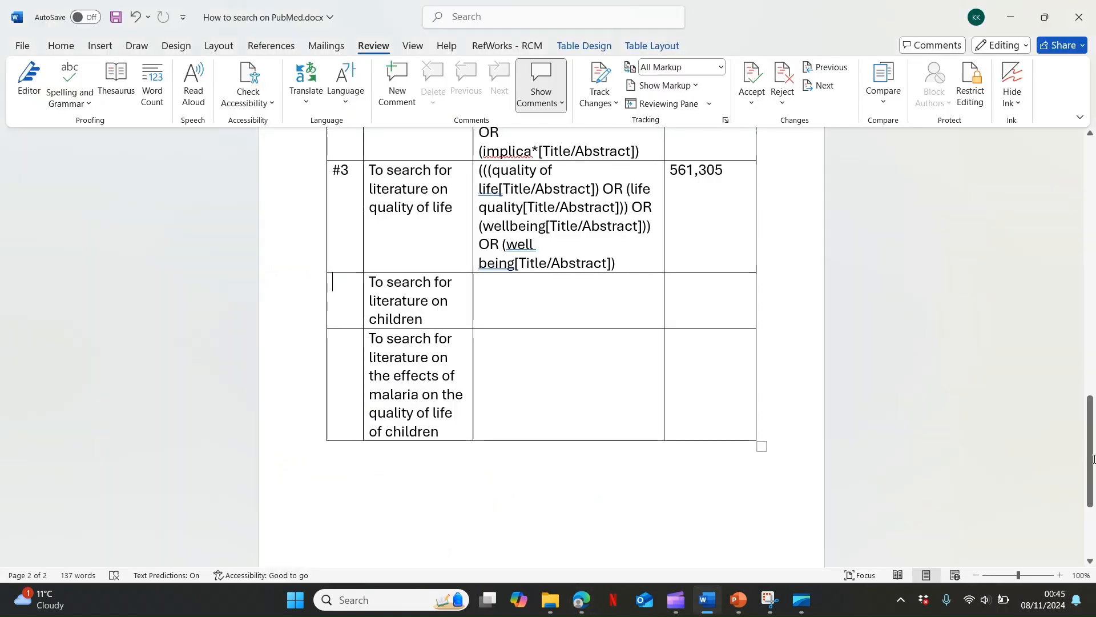
{"action": "left_click_drag", "start_coordinate": [1093, 459], "coordinate": [1093, 286]}
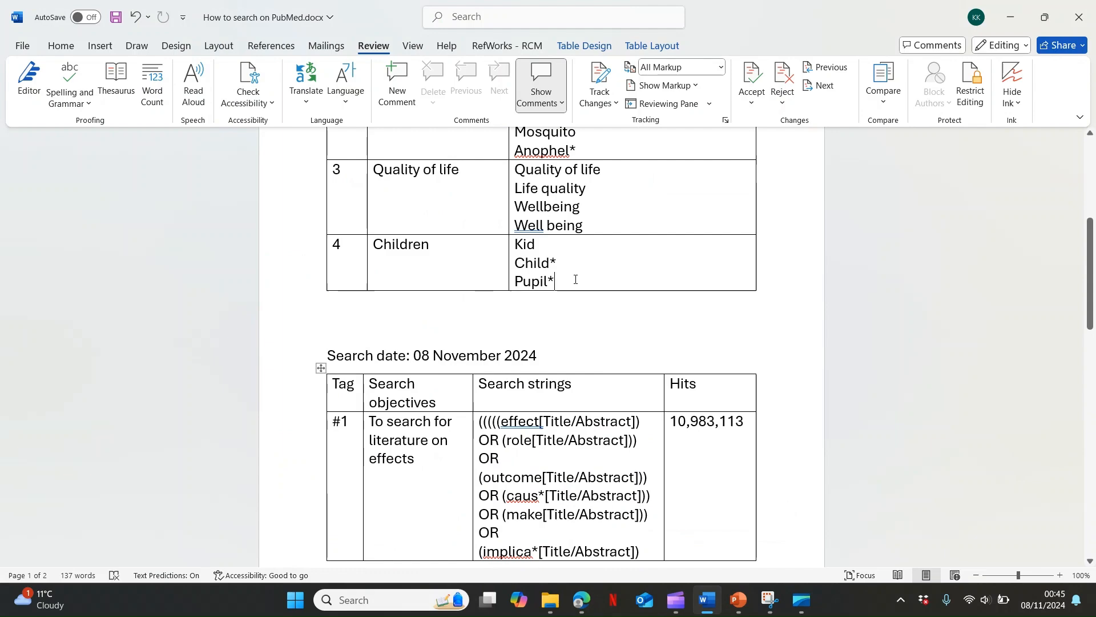
- Return to PubMed, add "pupil" to the query with OR and run the search
{"action": "left_click", "coordinate": [581, 604]}
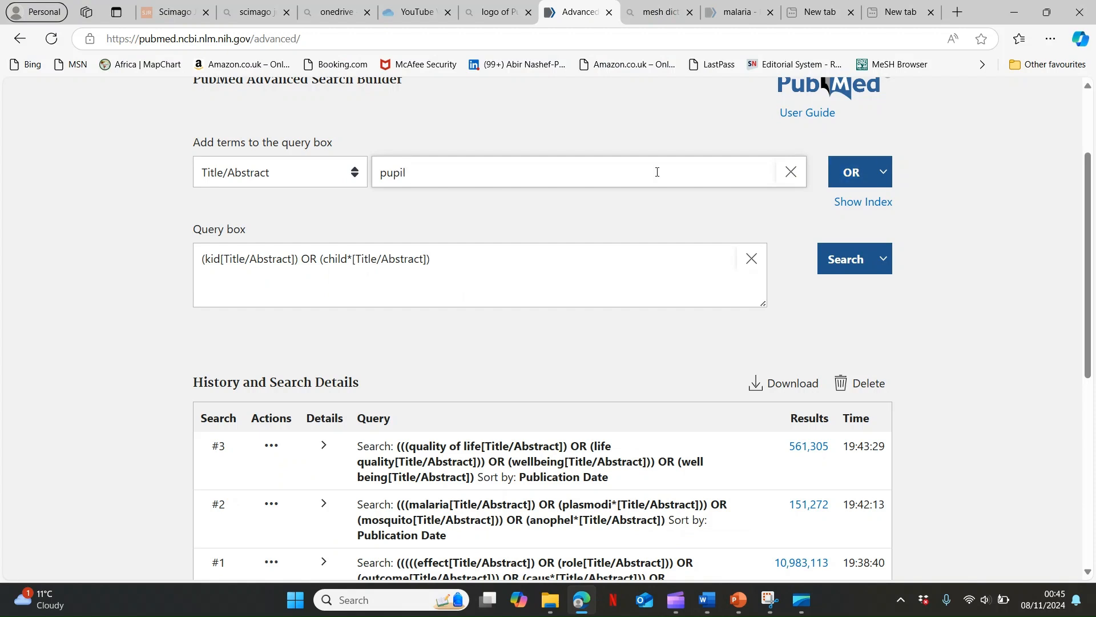
{"action": "key", "text": "Return"}
{"action": "left_click", "coordinate": [853, 261]}
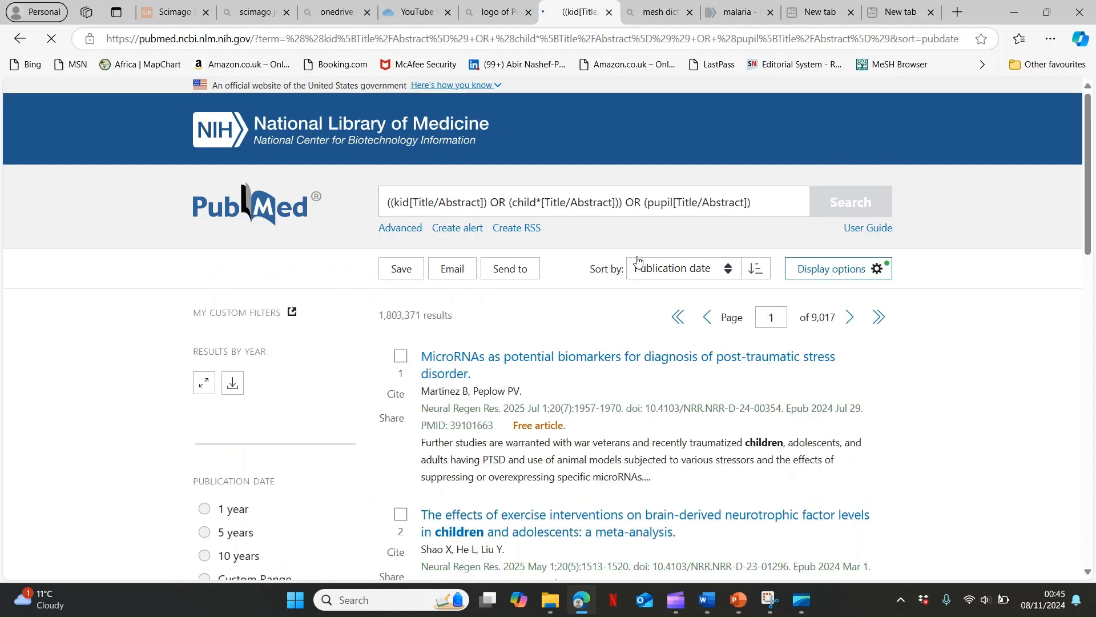
- Copy the full children search string from PubMed and paste it into the children row of the Word table
{"action": "triple_click", "coordinate": [481, 202]}
{"action": "key", "text": "ctrl+c"}
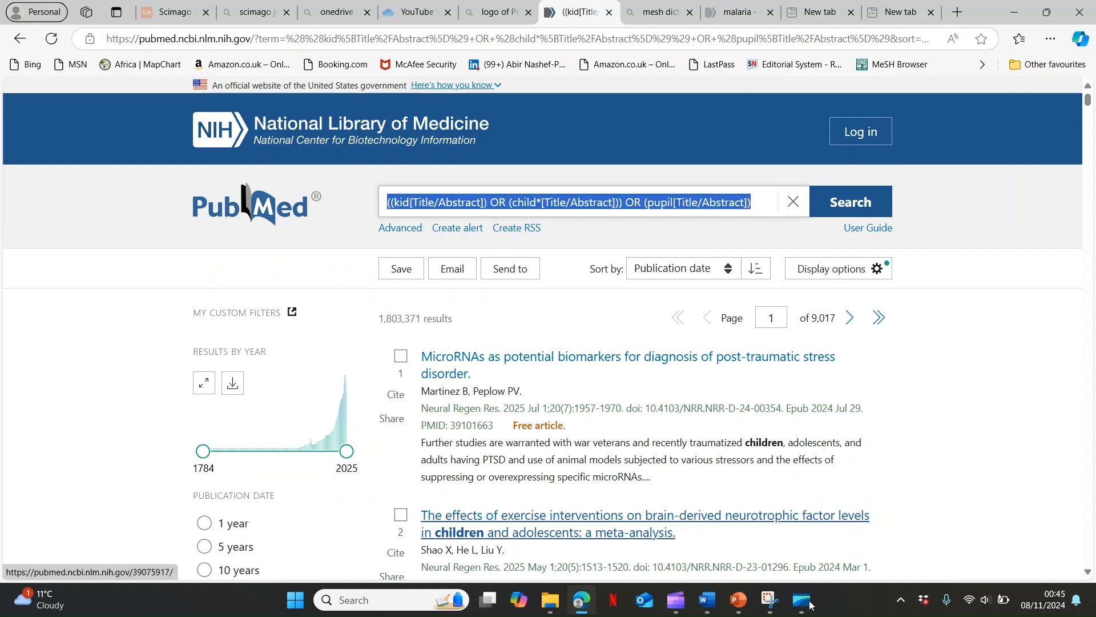
{"action": "left_click", "coordinate": [706, 601]}
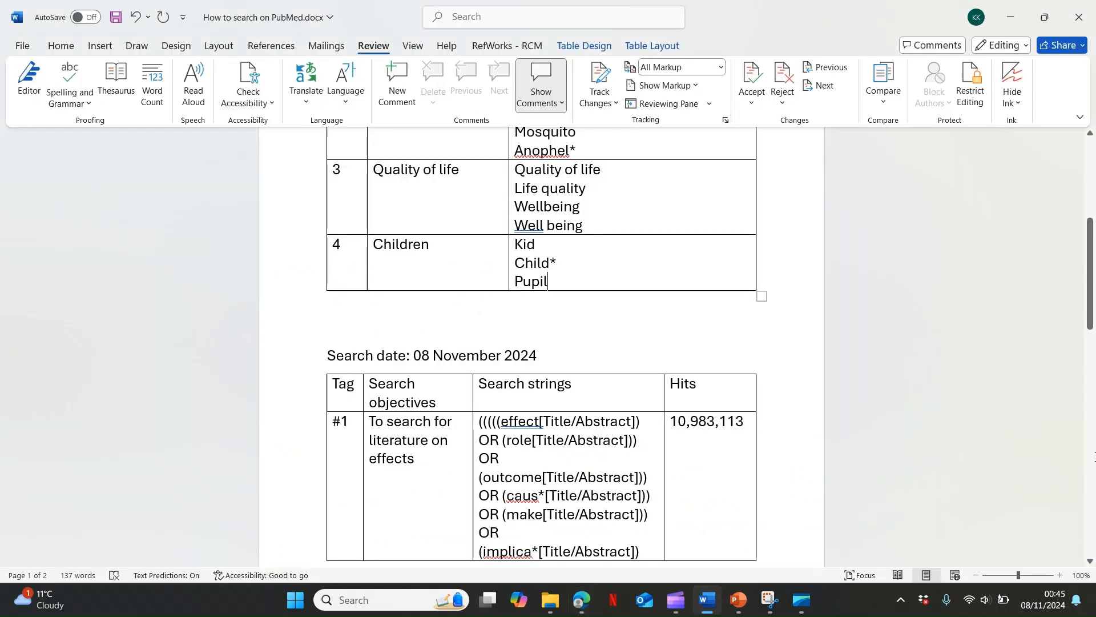
{"action": "left_click_drag", "start_coordinate": [1092, 329], "coordinate": [1089, 460]}
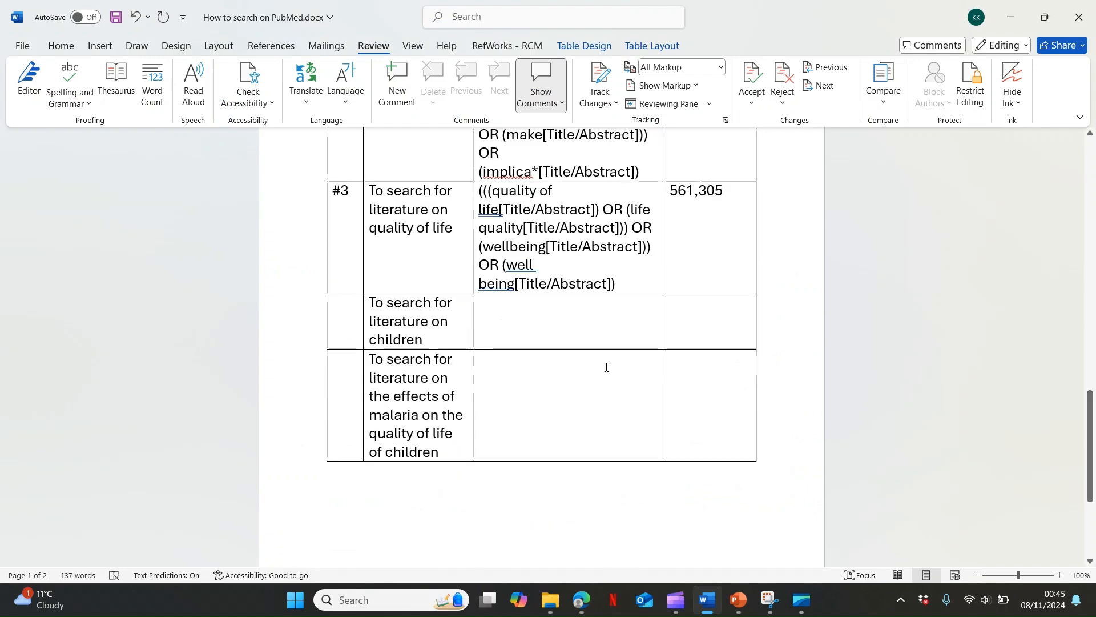
{"action": "left_click", "coordinate": [546, 313]}
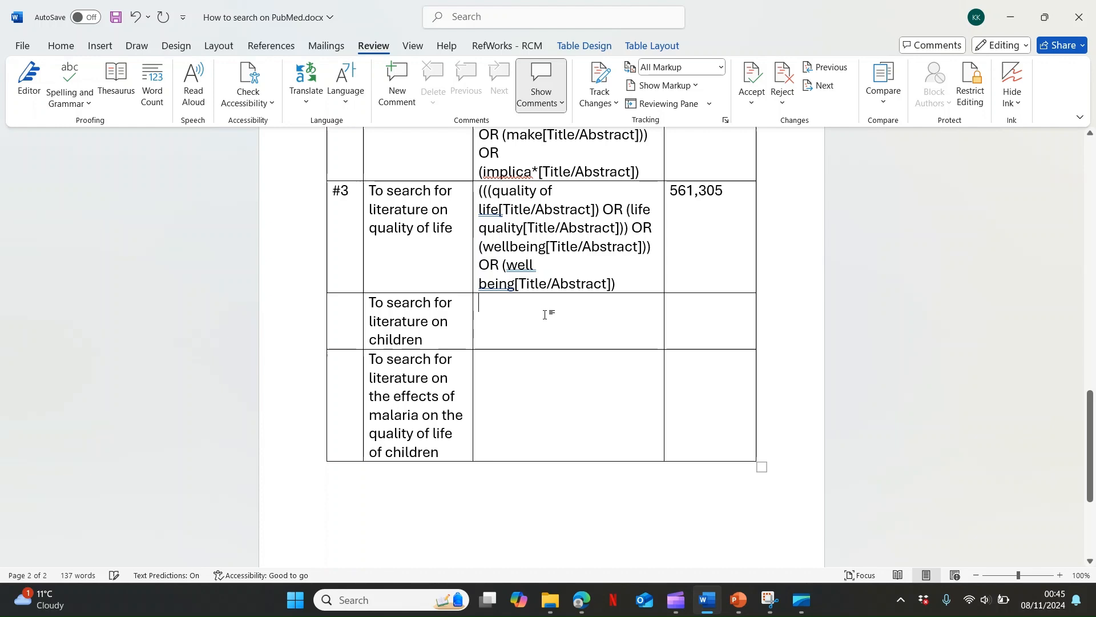
{"action": "key", "text": "ctrl+v"}
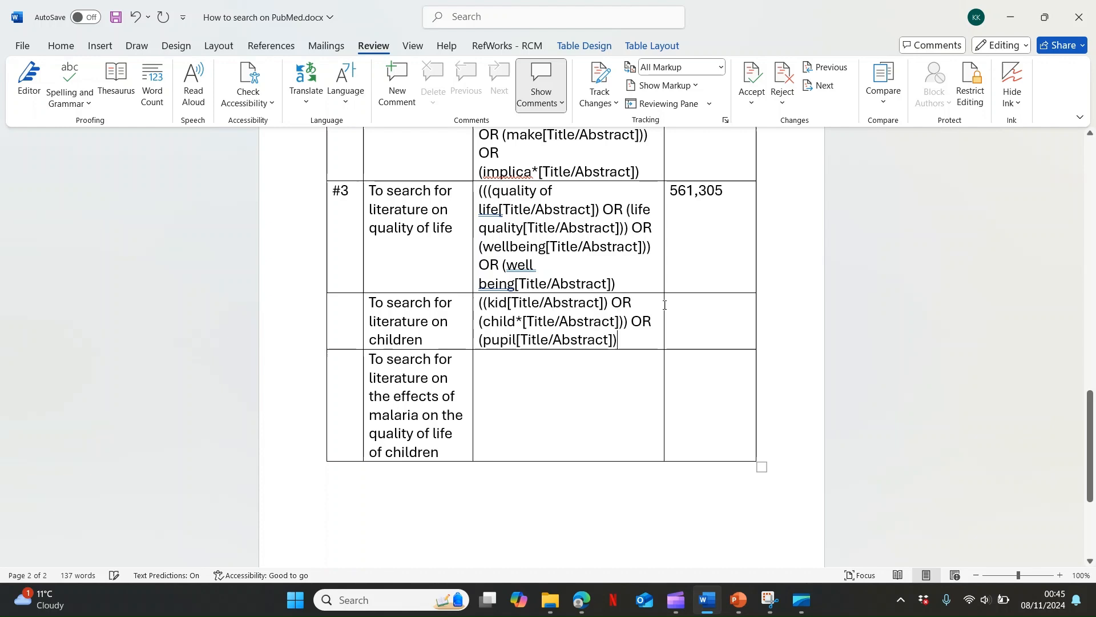
- Enter "1,803,371" in the Hits cell of the children row
{"action": "left_click", "coordinate": [679, 307]}
{"action": "type", "text": "1"}
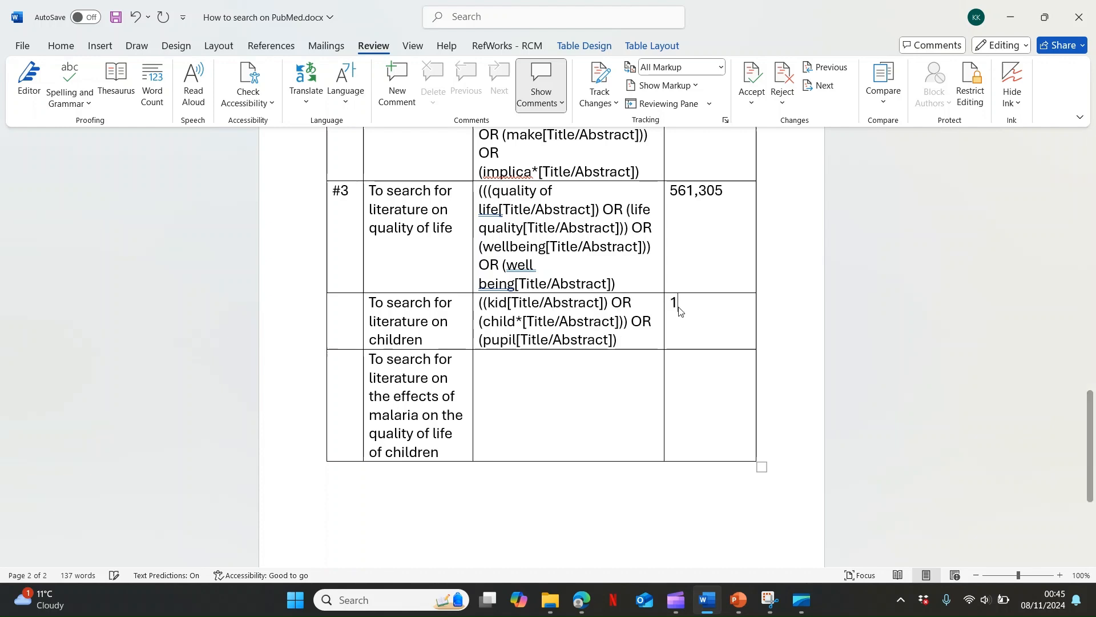
{"action": "type", "text": ",803,371"}
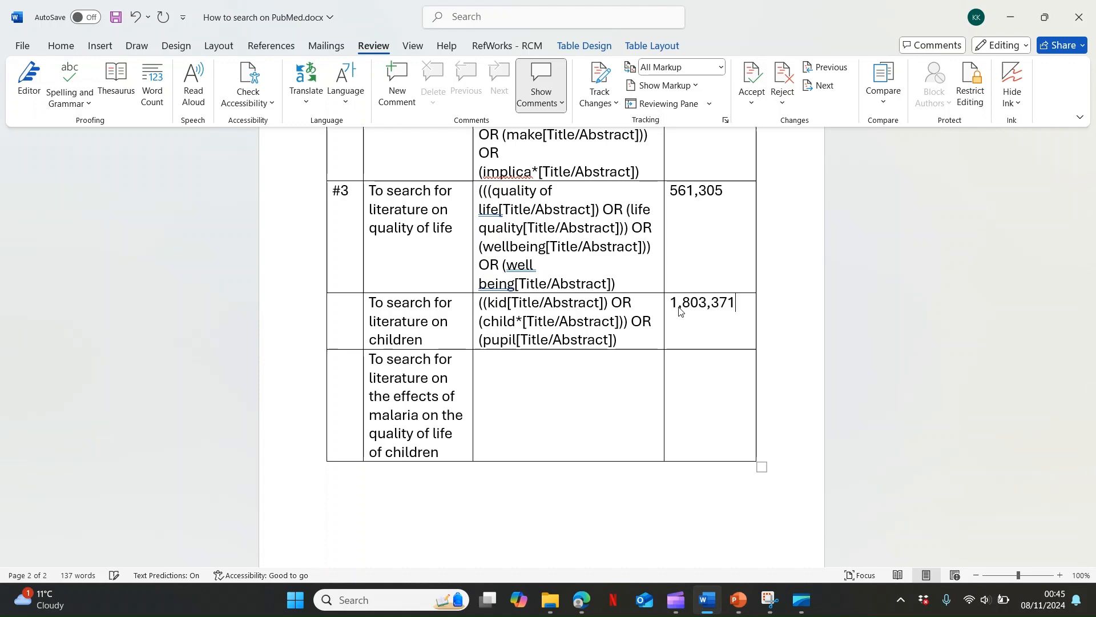
- Add the line "Database: PubMed" below the search date above the search strings table
{"action": "left_click_drag", "start_coordinate": [1092, 423], "coordinate": [1093, 249]}
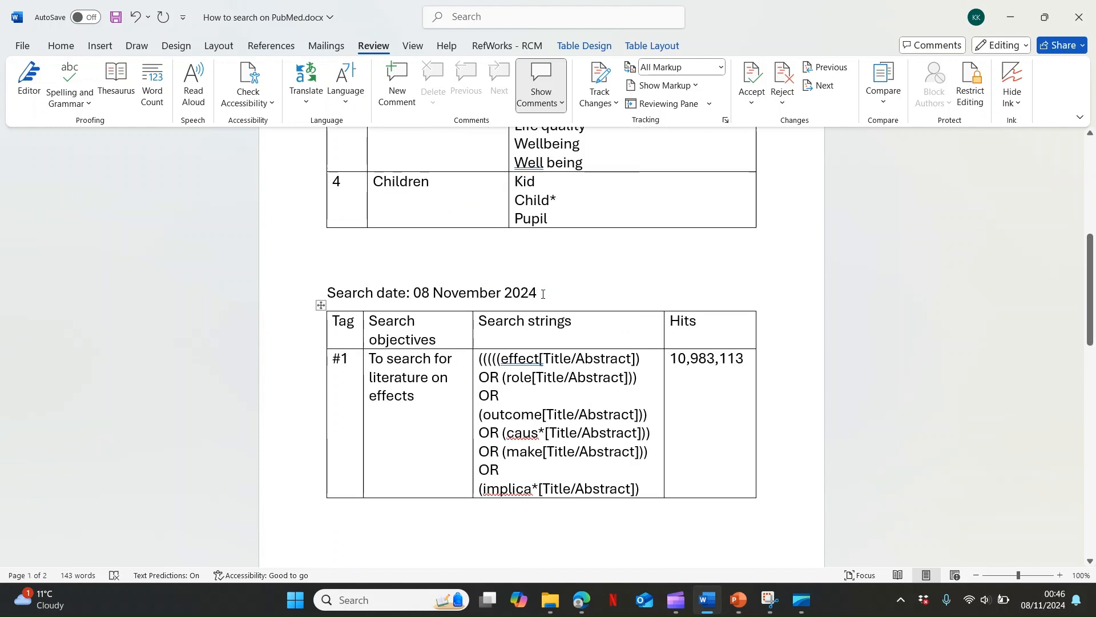
{"action": "left_click", "coordinate": [543, 294]}
{"action": "key", "text": "Return"}
{"action": "type", "text": "D"}
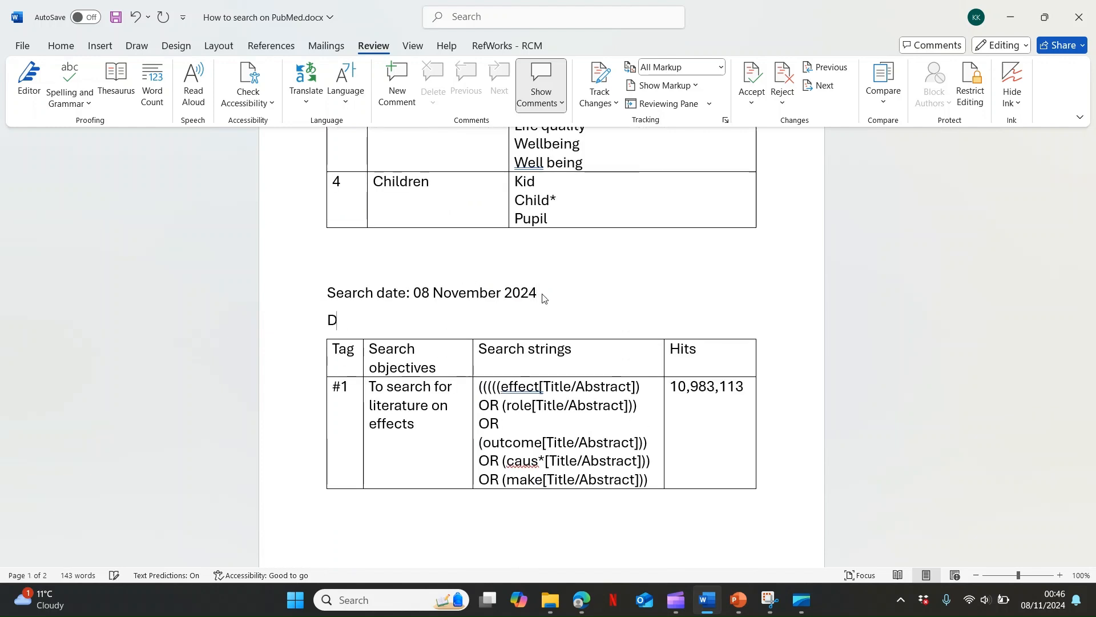
{"action": "type", "text": "atabase: PubMed"}
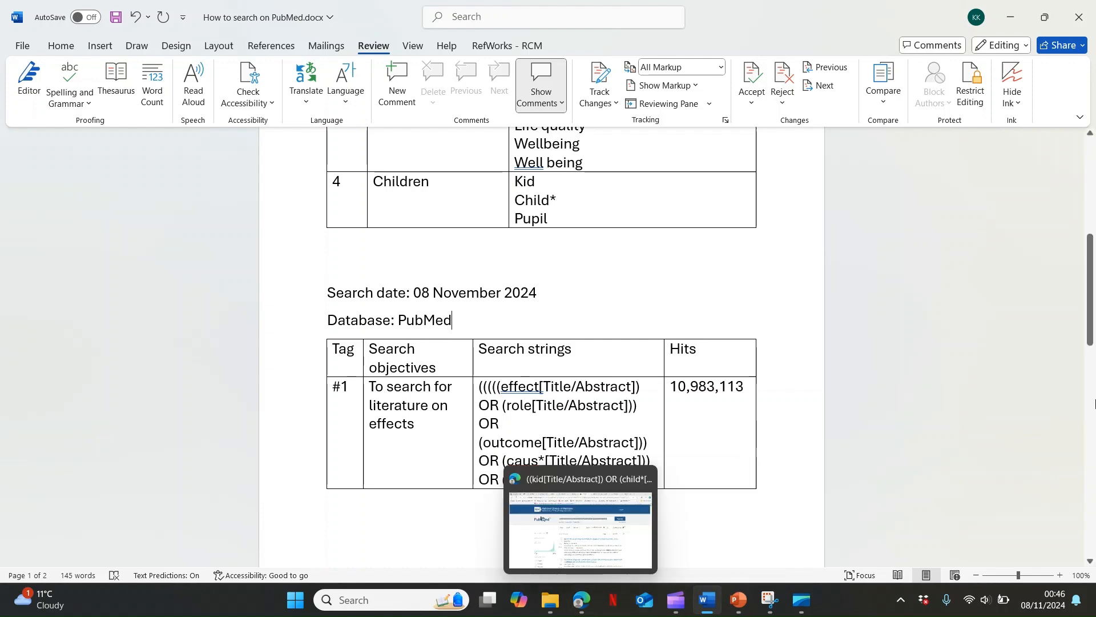
- Tag the children row of the search strings table "#4"
{"action": "left_click_drag", "start_coordinate": [1090, 314], "coordinate": [1078, 468]}
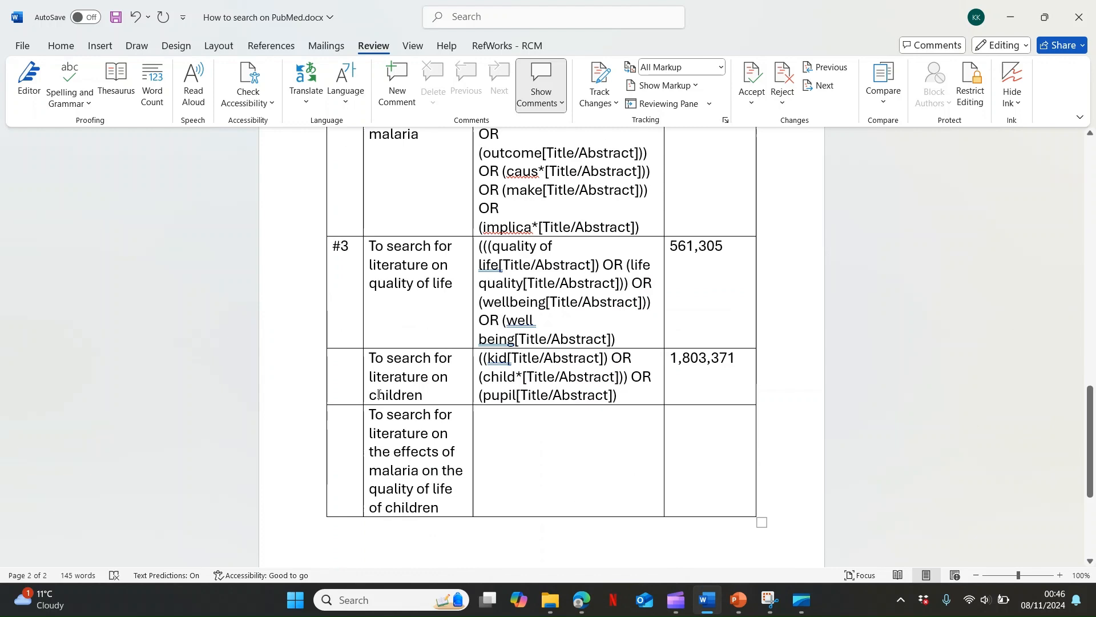
{"action": "left_click", "coordinate": [347, 366]}
{"action": "type", "text": "#4"}
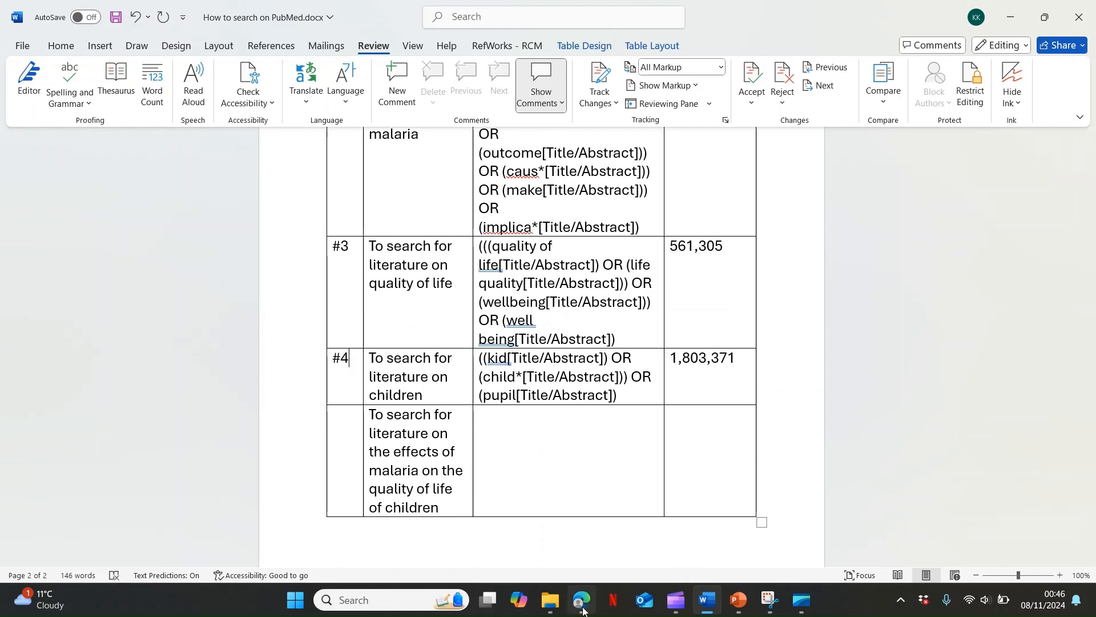
- Switch to PubMed in the browser and open the Advanced Search Builder
{"action": "left_click", "coordinate": [583, 612]}
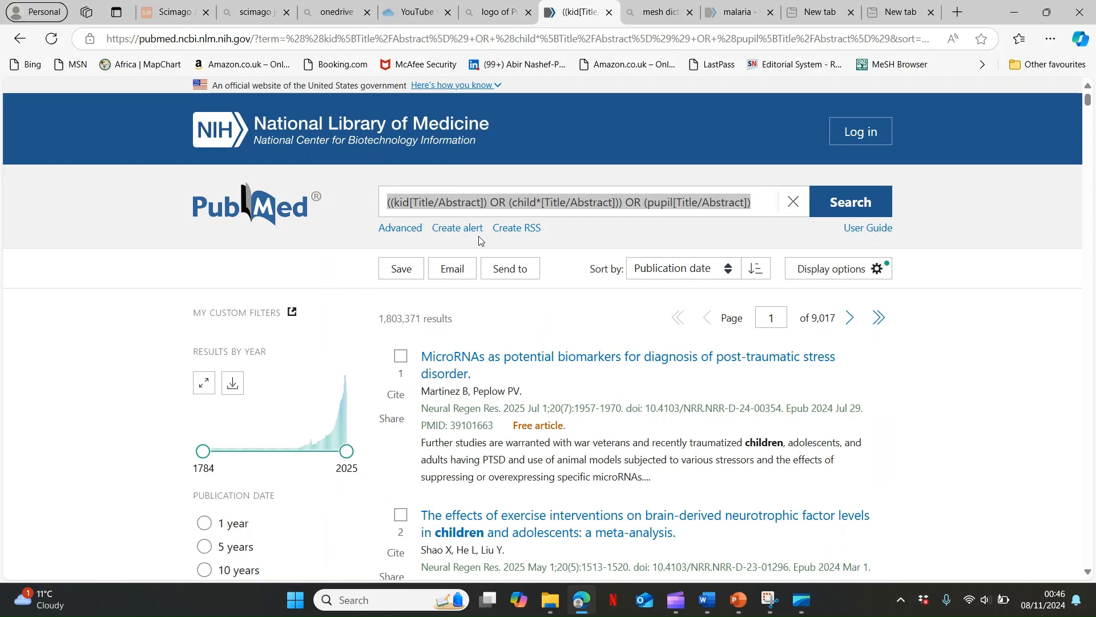
{"action": "left_click", "coordinate": [398, 229]}
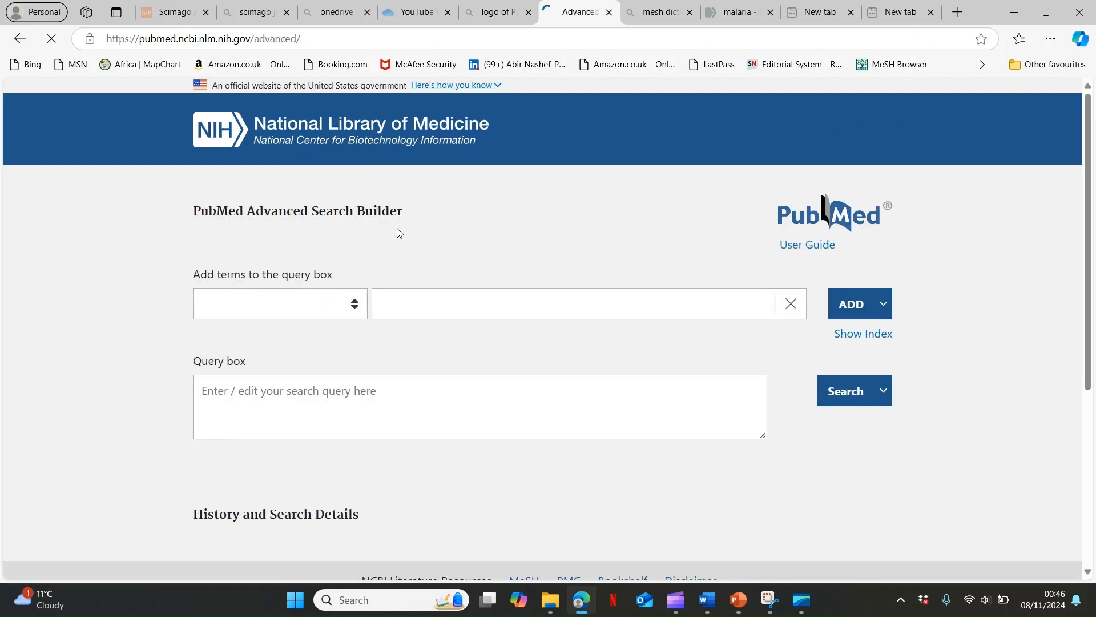
{"action": "mouse_move", "coordinate": [1089, 276]}
{"action": "left_mouse_down"}
{"action": "mouse_move", "coordinate": [1091, 437]}
{"action": "mouse_move", "coordinate": [1093, 257]}
{"action": "left_mouse_up"}
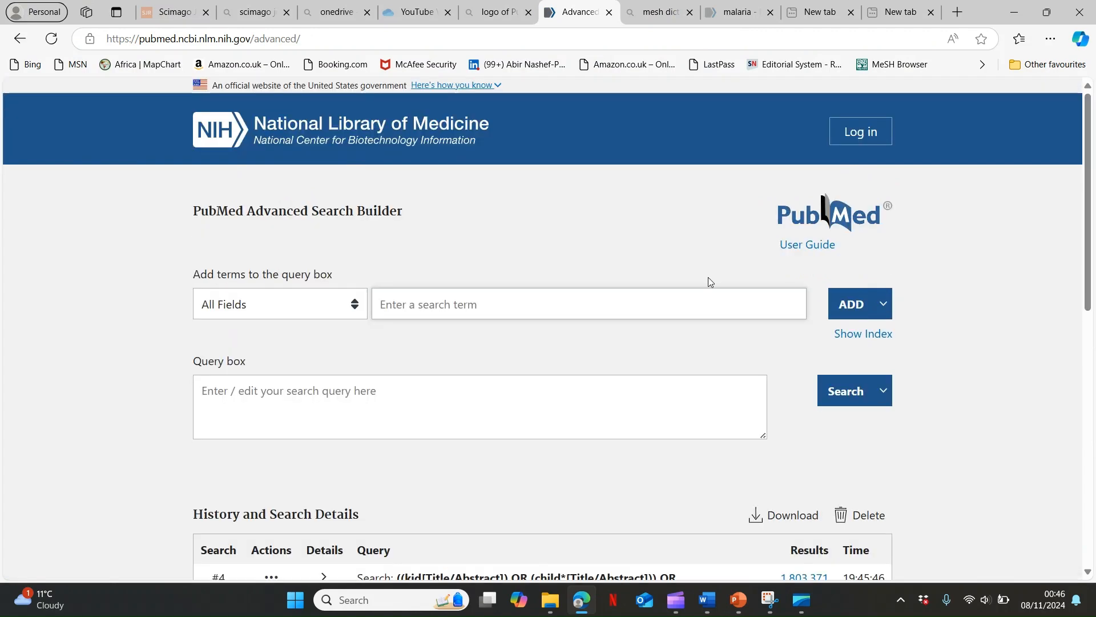
{"action": "left_click", "coordinate": [884, 303]}
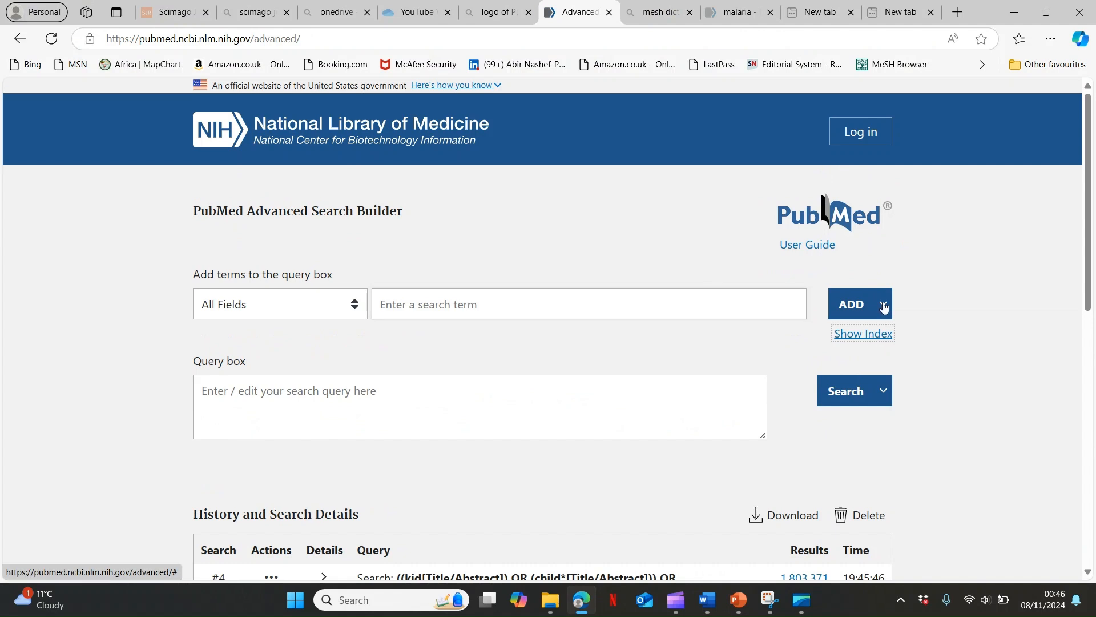
{"action": "left_click", "coordinate": [884, 304]}
{"action": "left_click", "coordinate": [884, 307]}
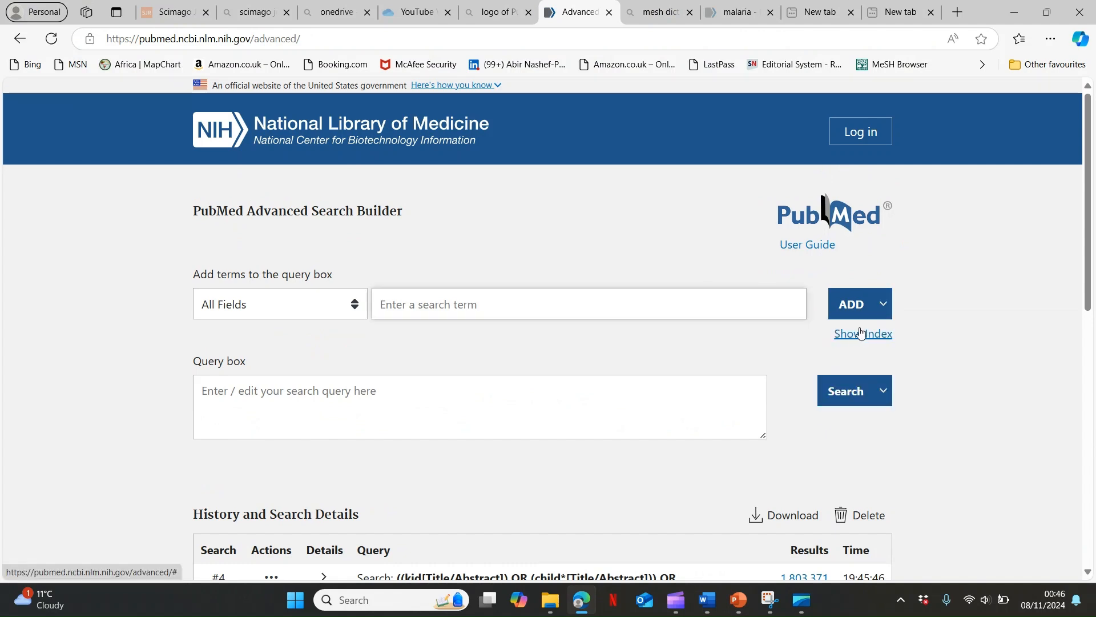
{"action": "left_click", "coordinate": [884, 307]}
{"action": "left_click", "coordinate": [884, 308]}
{"action": "left_click", "coordinate": [884, 305]}
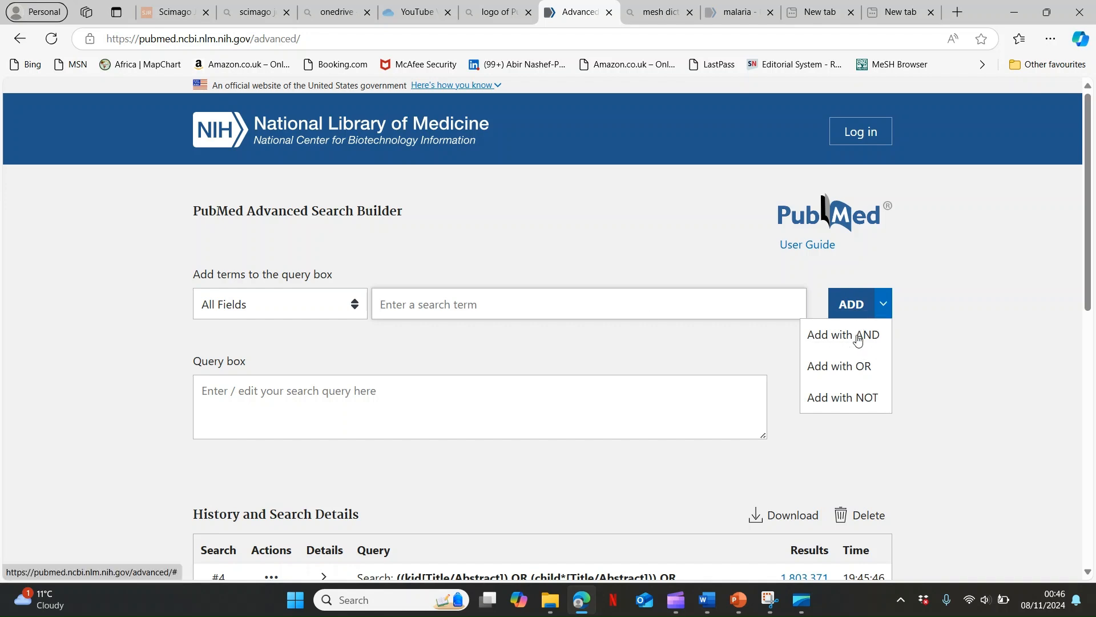
- Combine the earlier searches #1 and #2 with AND in the query box
{"action": "left_click", "coordinate": [643, 304]}
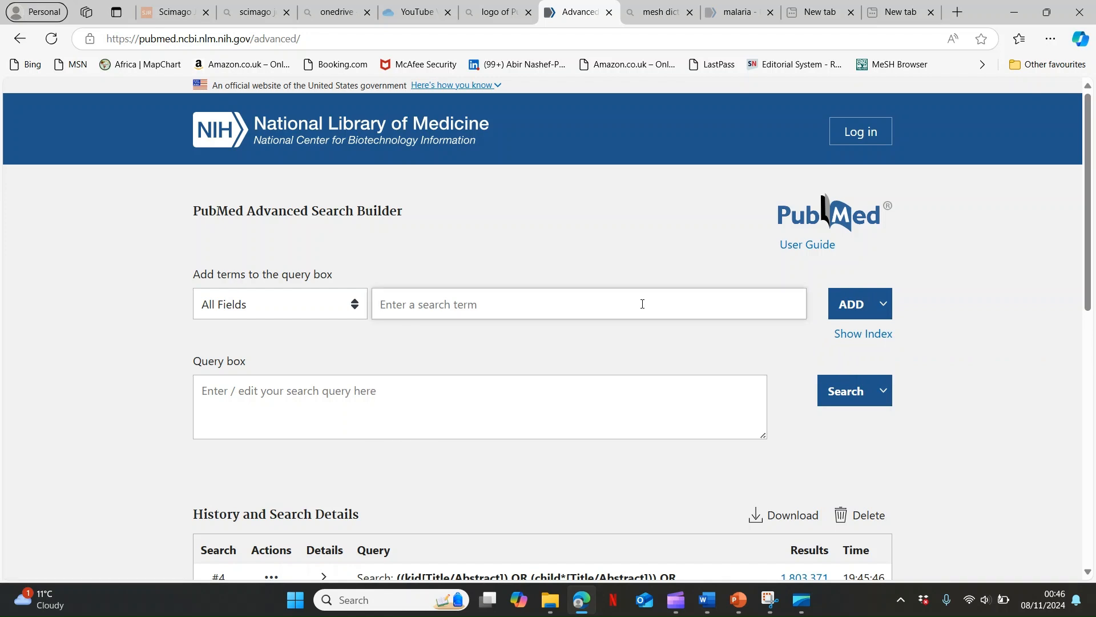
{"action": "type", "text": "#1"}
{"action": "key", "text": "Return"}
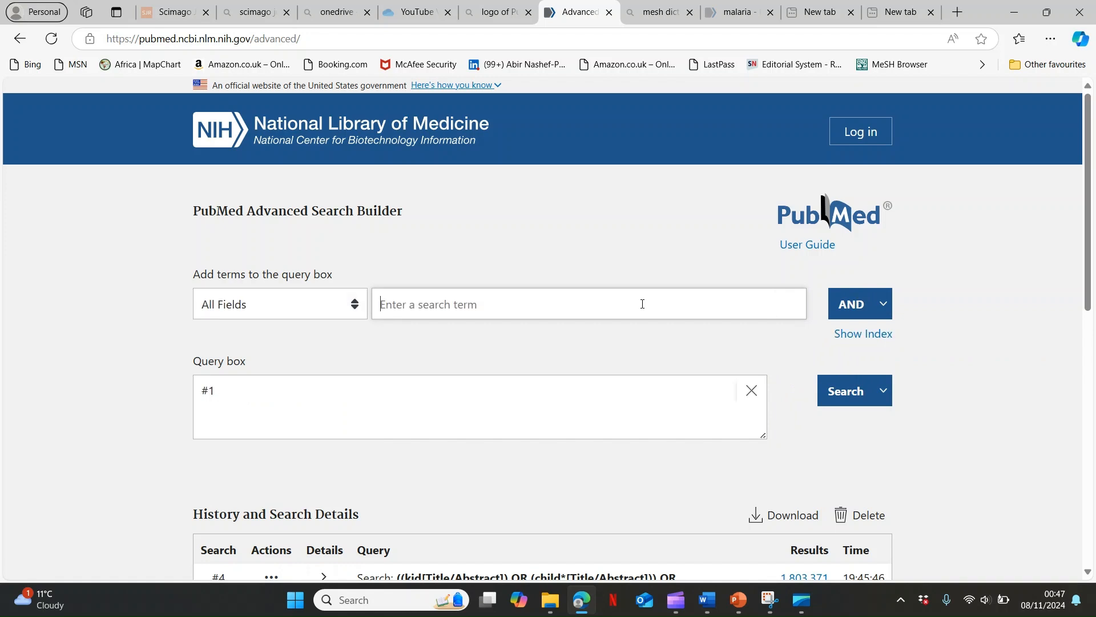
{"action": "left_click", "coordinate": [886, 305]}
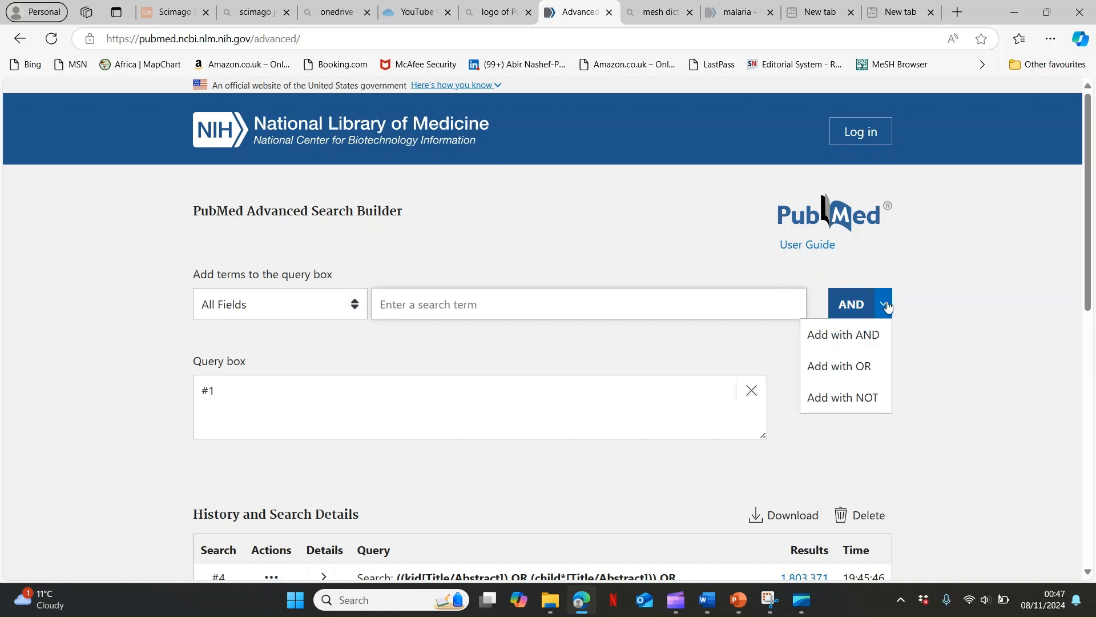
{"action": "left_click", "coordinate": [531, 303]}
{"action": "type", "text": "#2"}
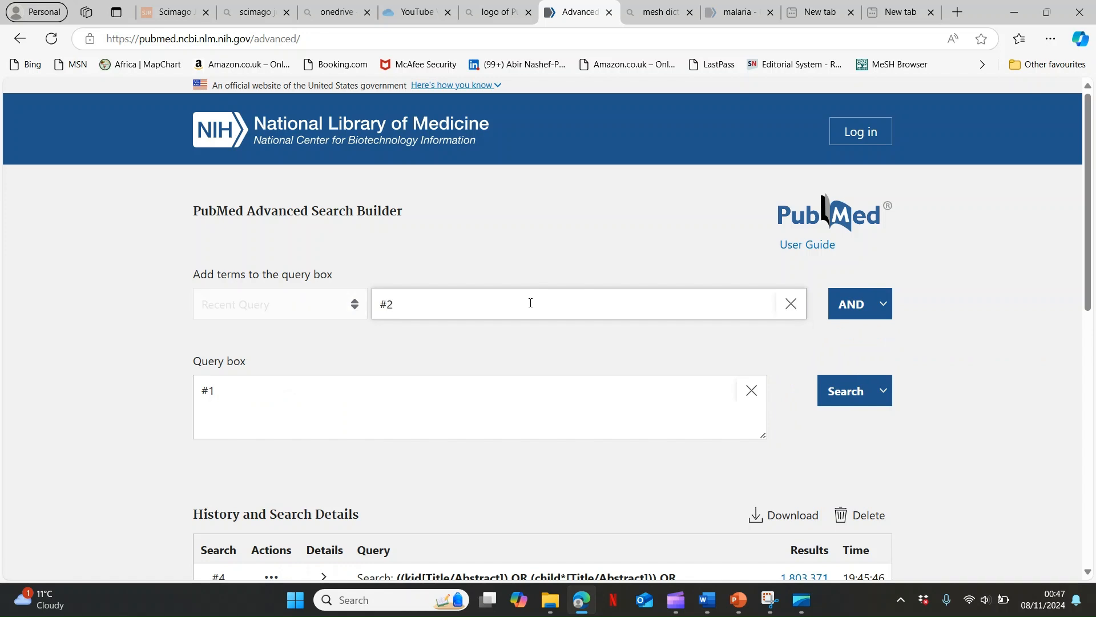
{"action": "key", "text": "Return"}
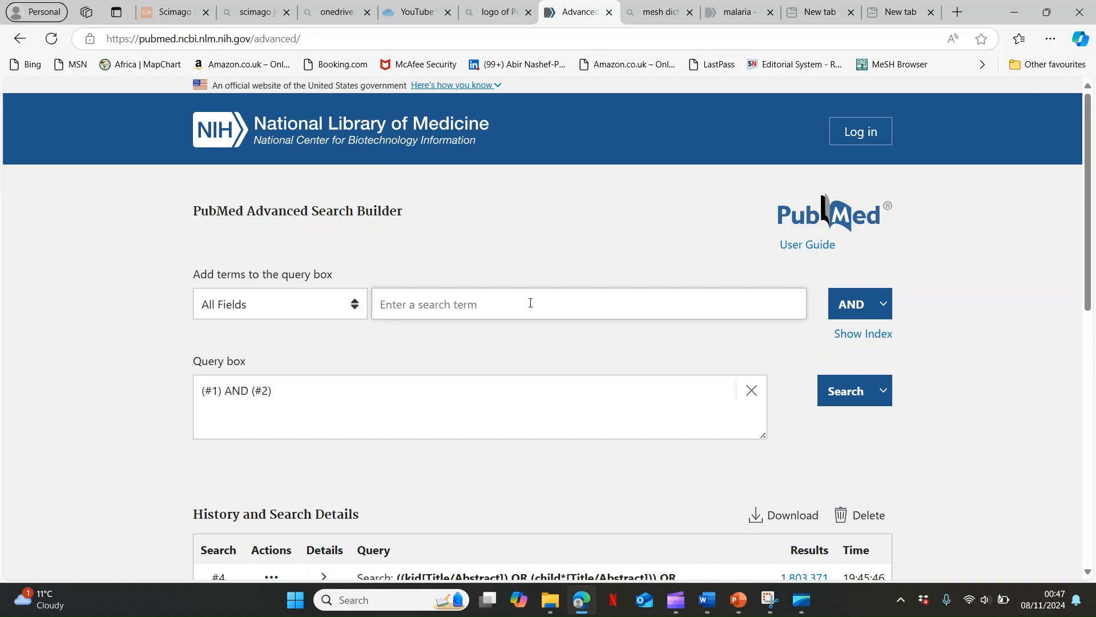
- Add searches #3 and #4 to the query with AND and run the combined search
{"action": "type", "text": "#3"}
{"action": "key", "text": "Return"}
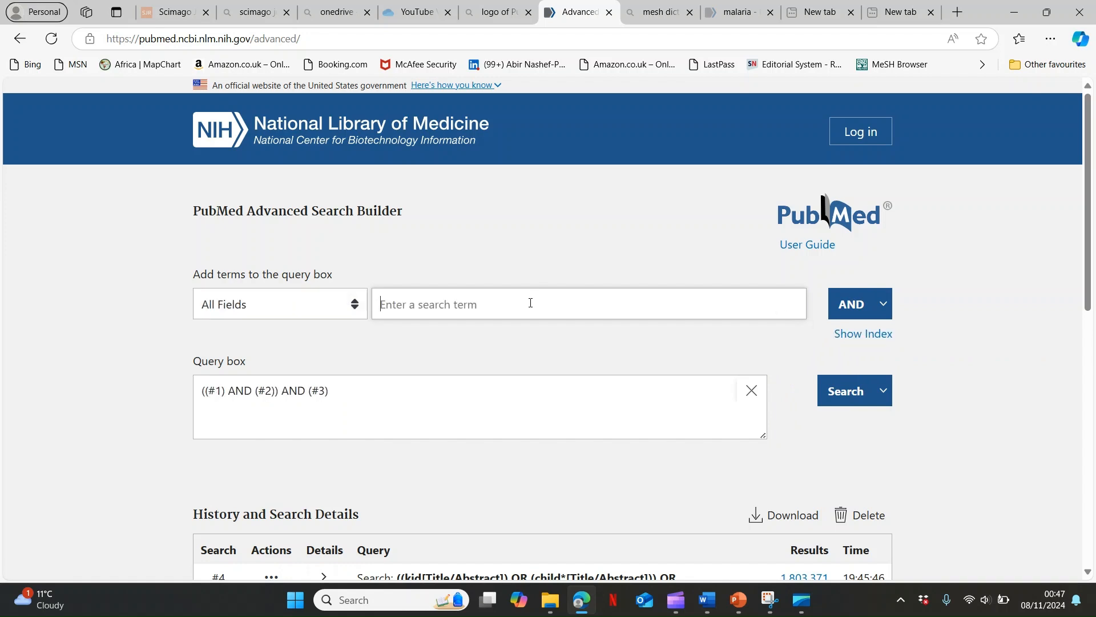
{"action": "type", "text": "#4"}
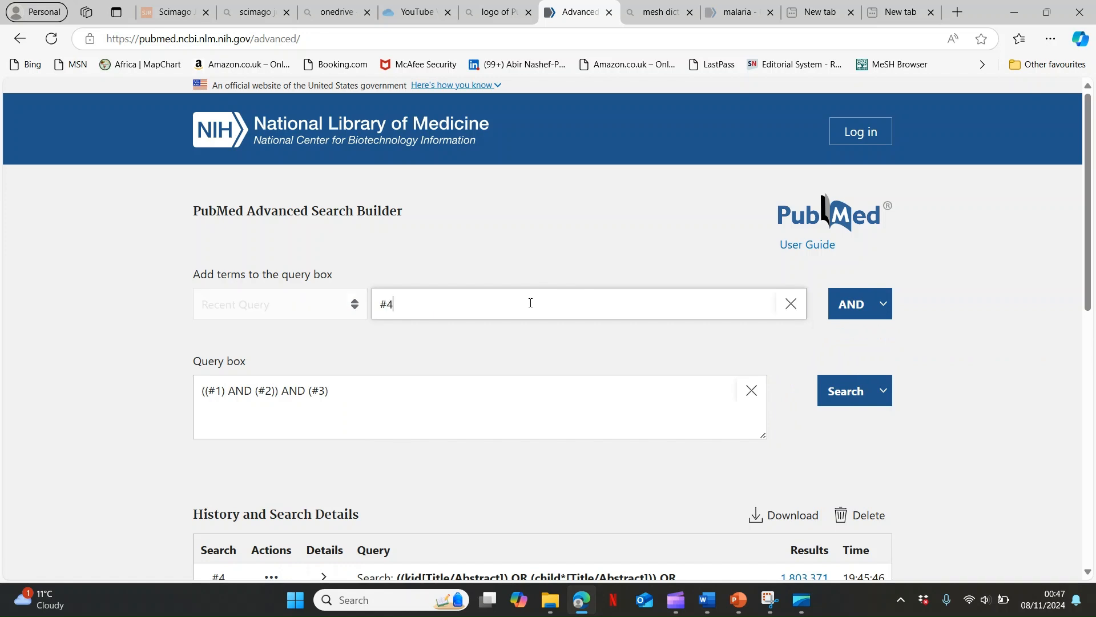
{"action": "key", "text": "Return"}
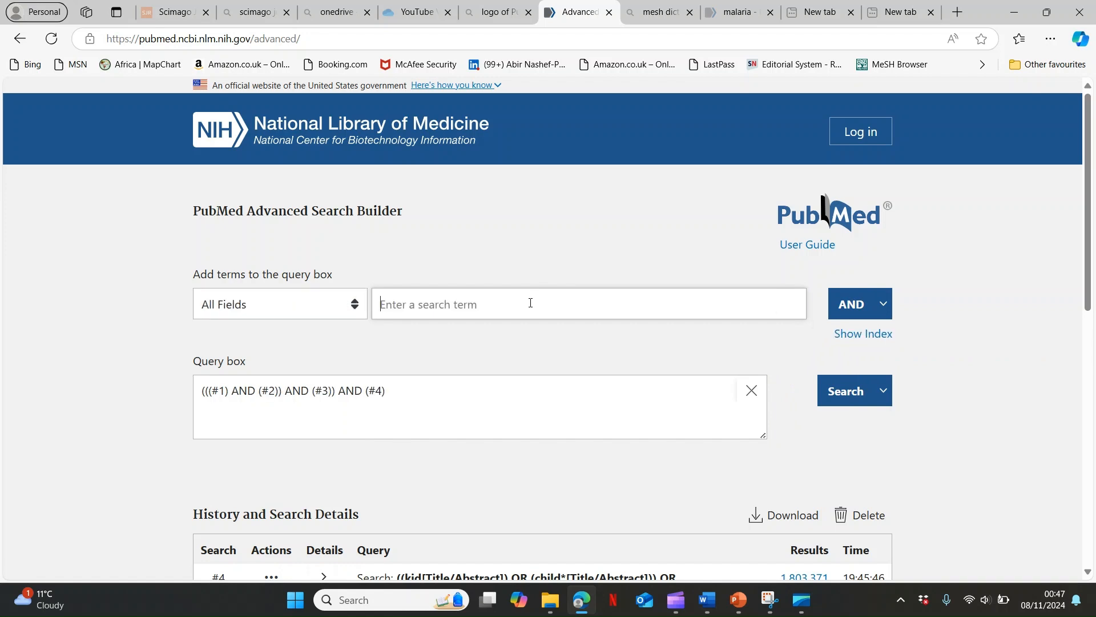
{"action": "left_click", "coordinate": [843, 392]}
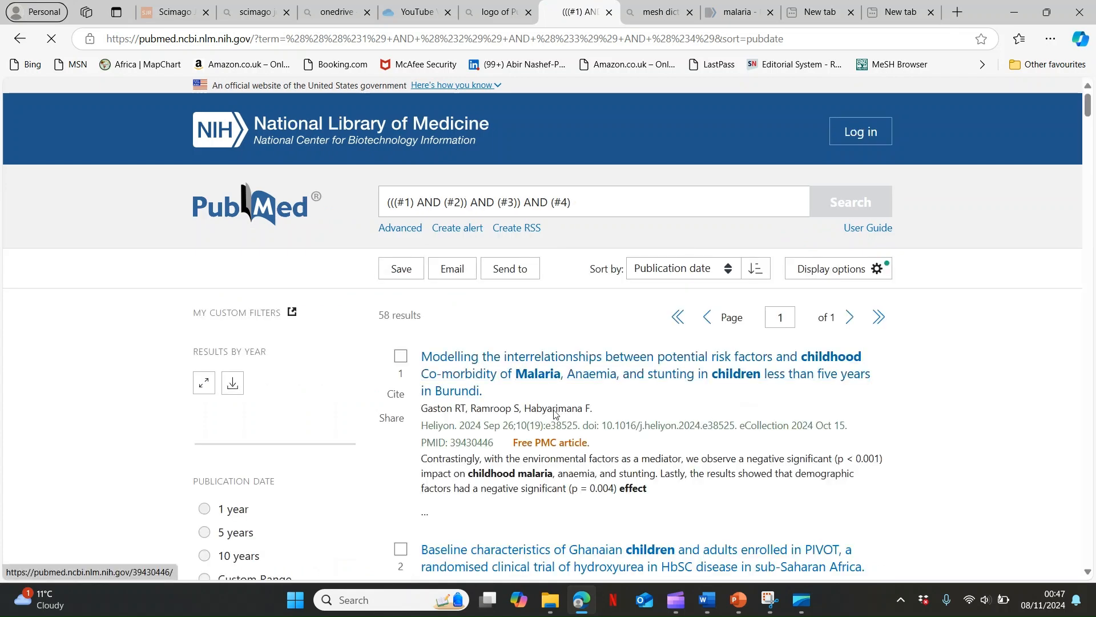
- Copy the combined search string into the last row of the Word table, on malaria's effects on children's quality of life, and enter 58 hits
{"action": "left_click", "coordinate": [583, 204]}
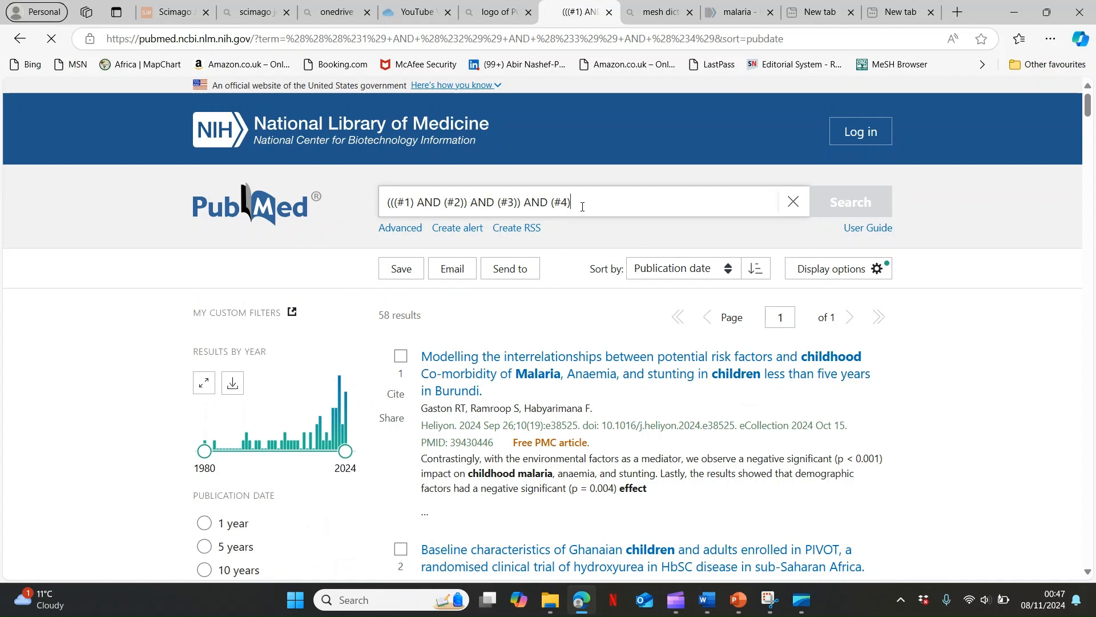
{"action": "key", "text": "ctrl+a"}
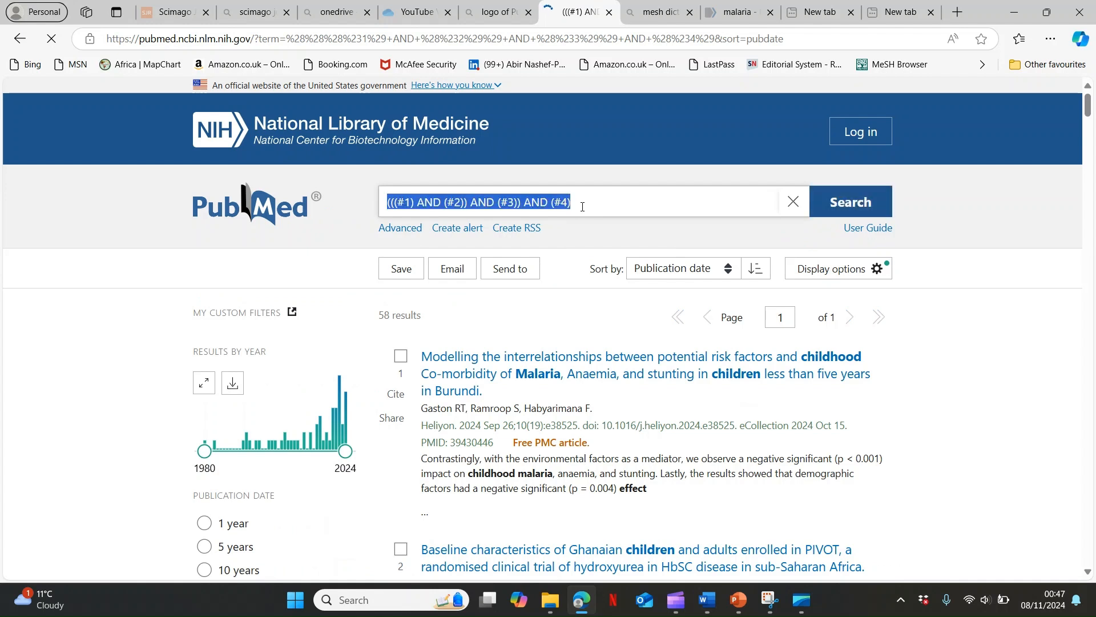
{"action": "left_click", "coordinate": [583, 207]}
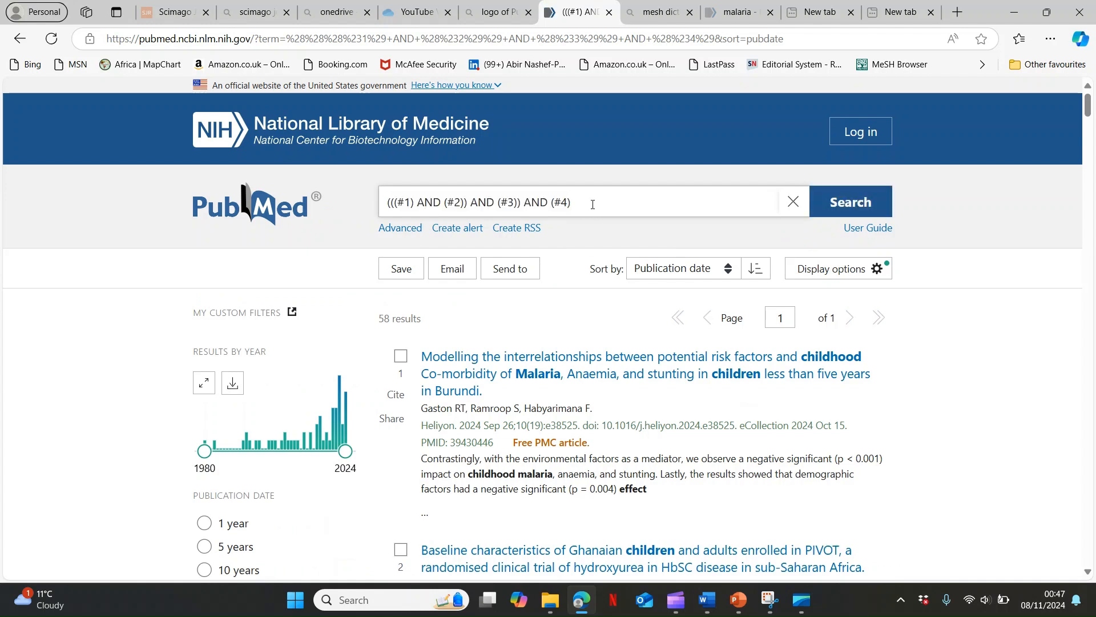
{"action": "key", "text": "ctrl+a"}
{"action": "key", "text": "ctrl+c"}
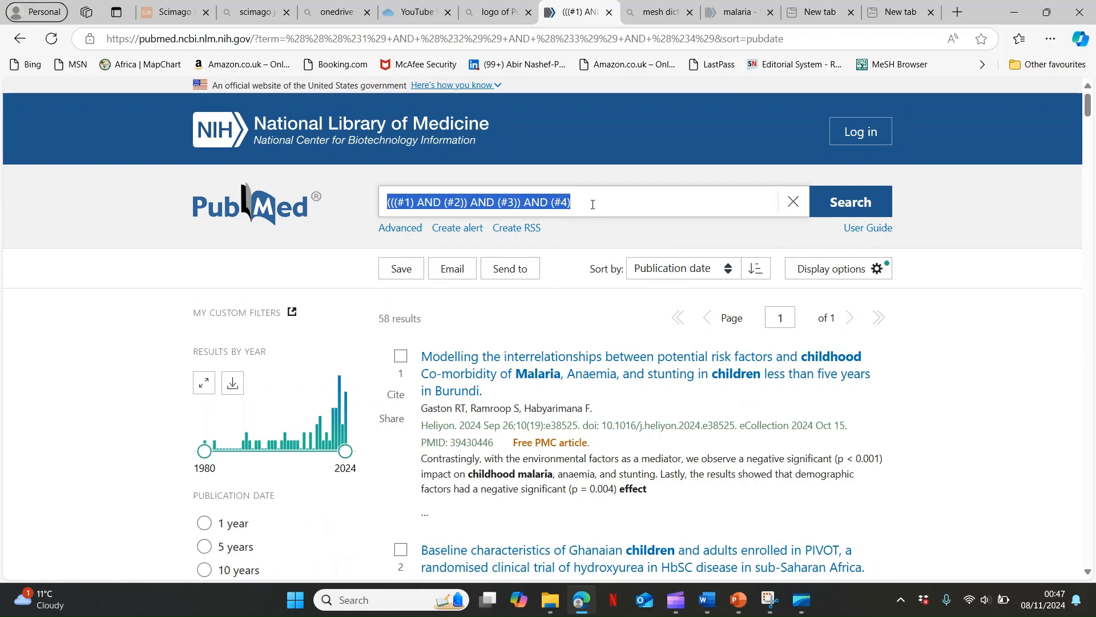
{"action": "left_click", "coordinate": [709, 601]}
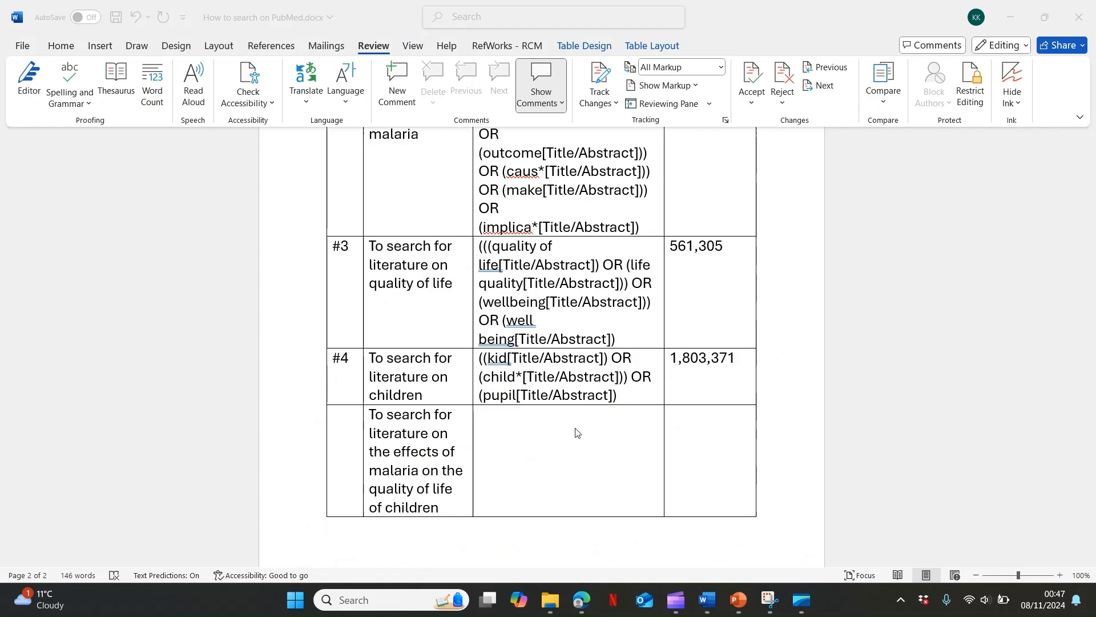
{"action": "left_click", "coordinate": [536, 434]}
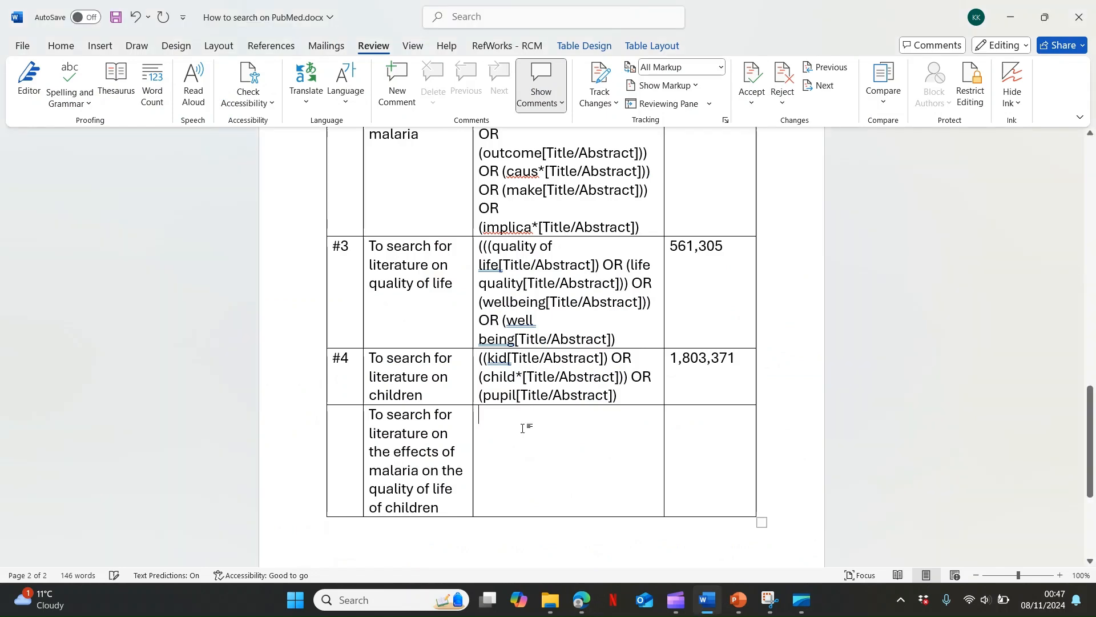
{"action": "key", "text": "ctrl+v"}
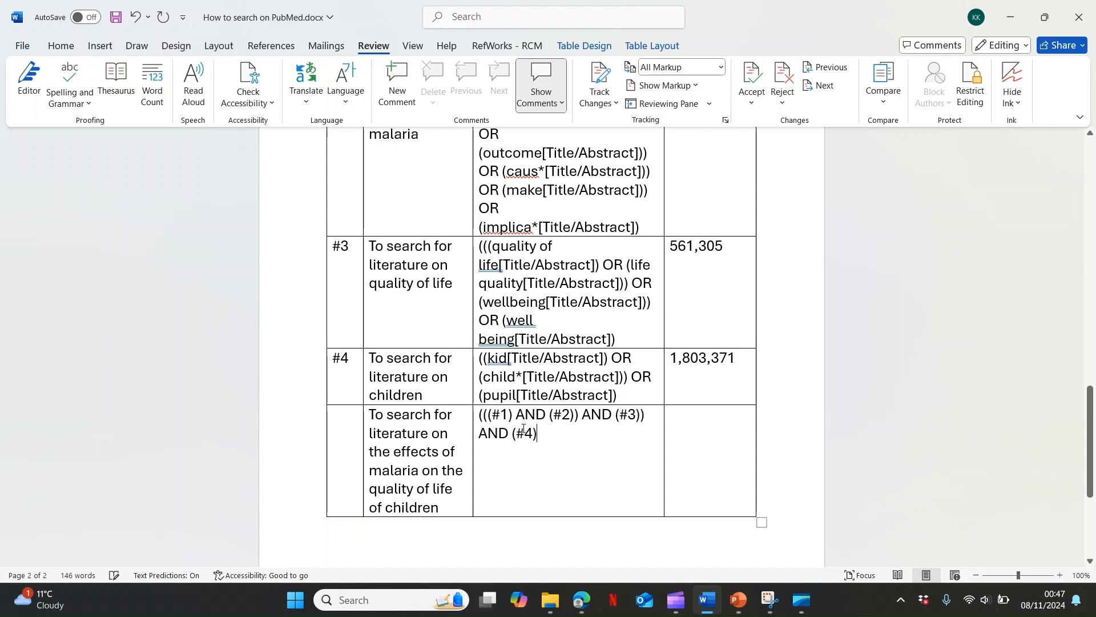
{"action": "left_click", "coordinate": [694, 421]}
{"action": "type", "text": "58"}
- Switch back to PubMed in the browser and start saving the combined search results
{"action": "left_click", "coordinate": [580, 608]}
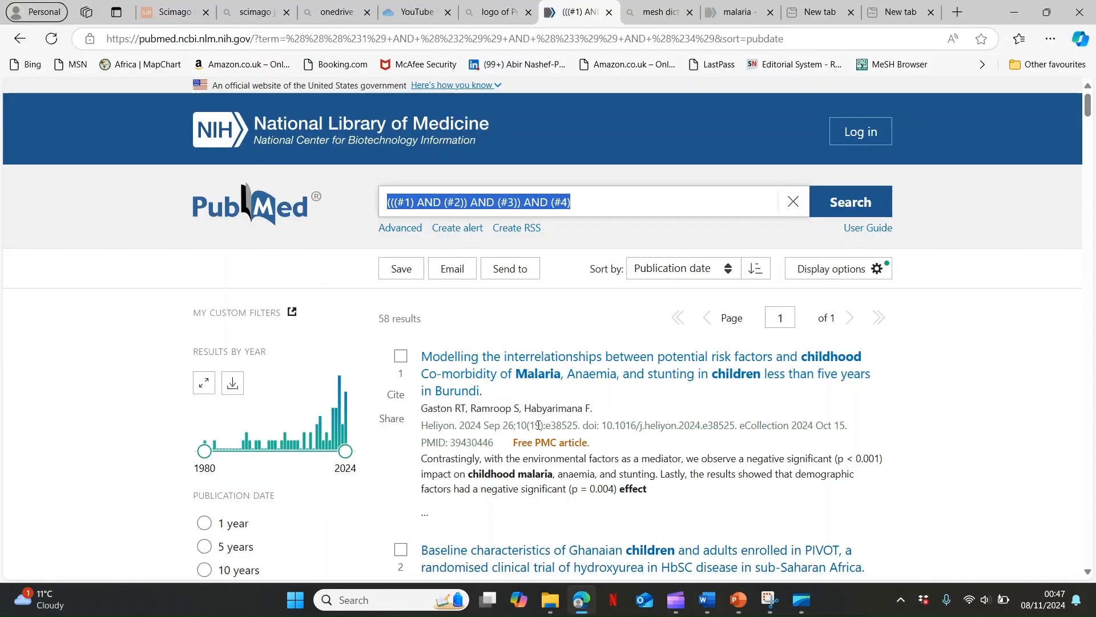
{"action": "left_click", "coordinate": [401, 269]}
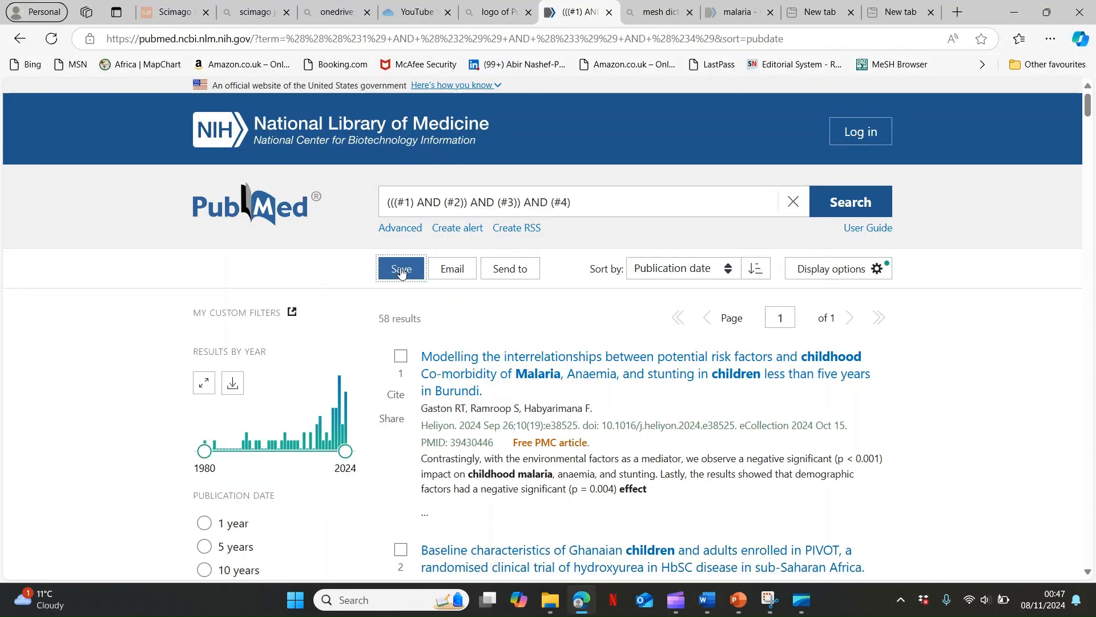